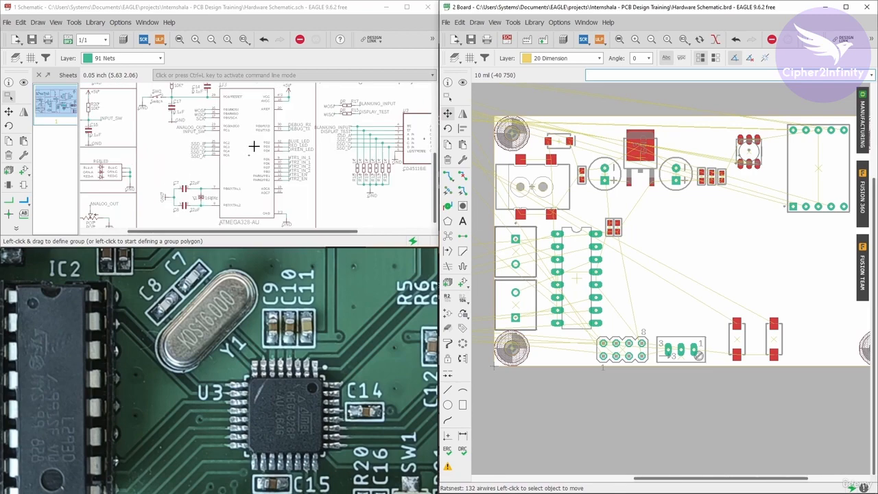
- Show the ATMEGA328-AU microcontroller from the schematic to locate its footprint in the board layout
{"action": "left_click", "coordinate": [24, 83]}
{"action": "left_click", "coordinate": [462, 82]}
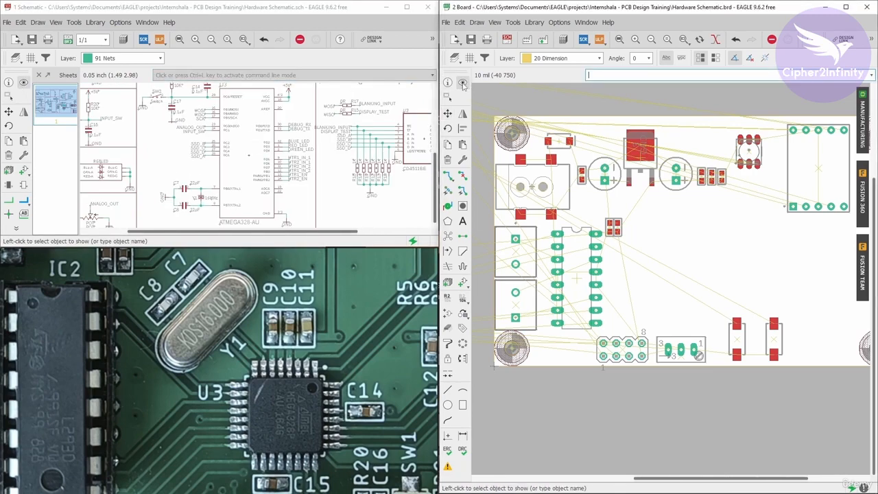
{"action": "left_click", "coordinate": [249, 155]}
{"action": "scroll", "coordinate": [706, 211], "scroll_direction": "down", "scroll_amount": 8}
- Move the ATMEGA328-AU footprint onto the board, between the DIP IC and the lower-right SMD parts, above the three-pin component
{"action": "scroll", "coordinate": [578, 237], "scroll_direction": "up", "scroll_amount": 8}
{"action": "left_click", "coordinate": [447, 113]}
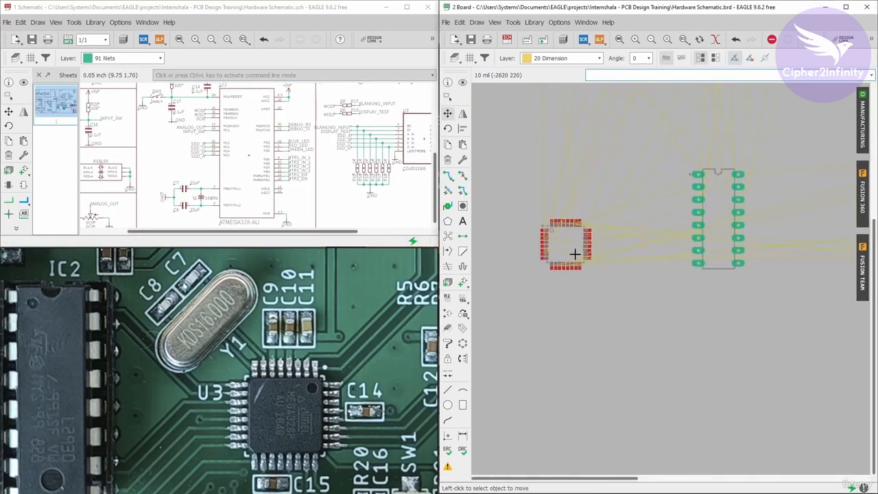
{"action": "left_click", "coordinate": [574, 253]}
{"action": "scroll", "coordinate": [574, 253], "scroll_direction": "down", "scroll_amount": 9}
{"action": "scroll", "coordinate": [689, 246], "scroll_direction": "up", "scroll_amount": 6}
{"action": "scroll", "coordinate": [625, 244], "scroll_direction": "up", "scroll_amount": 5}
{"action": "left_click", "coordinate": [633, 257]}
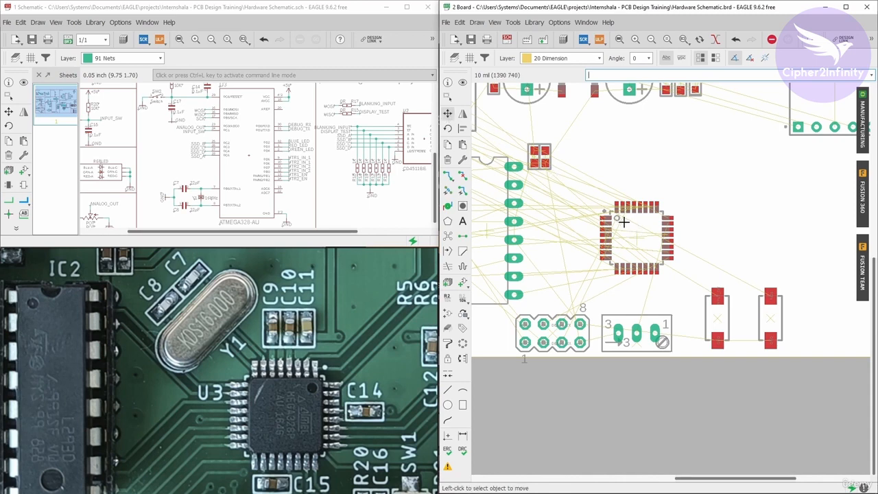
- Rotate the ATMEGA328-AU until its pin 1 marker is at the package's upper-right corner, place it, and recalculate the ratsnest
{"action": "scroll", "coordinate": [625, 221], "scroll_direction": "up", "scroll_amount": 3}
{"action": "left_click", "coordinate": [641, 248]}
{"action": "right_click", "coordinate": [641, 248]}
{"action": "right_click", "coordinate": [640, 248]}
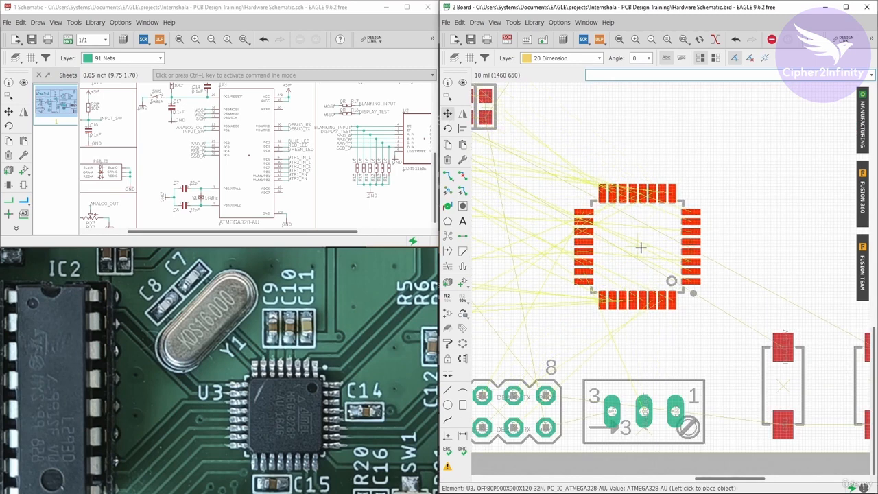
{"action": "right_click", "coordinate": [641, 247]}
{"action": "left_click", "coordinate": [641, 247]}
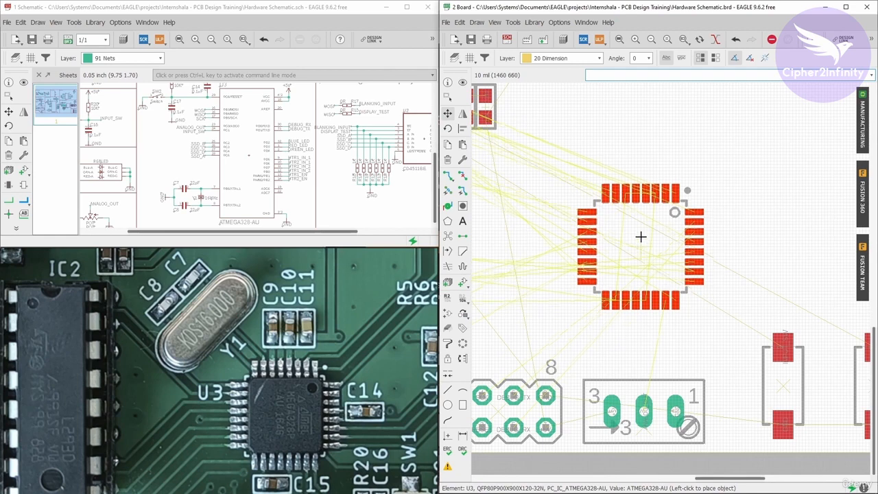
{"action": "scroll", "coordinate": [621, 234], "scroll_direction": "down", "scroll_amount": 3}
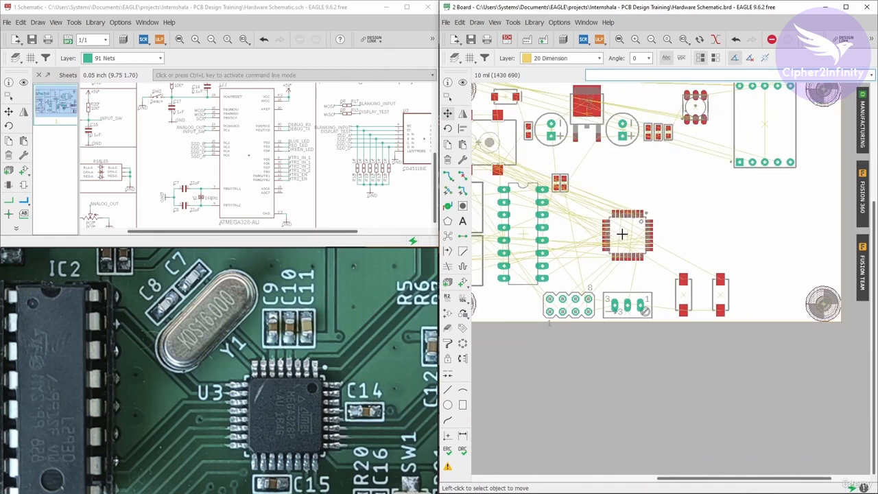
{"action": "left_click", "coordinate": [447, 235]}
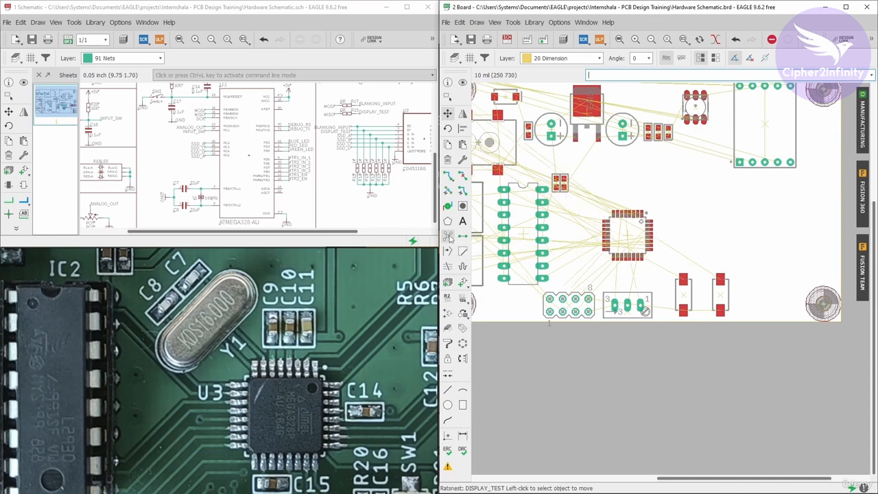
- Examine the airwires from the ATMEGA328-AU to the surrounding components and the unplaced parts to judge its orientation
{"action": "scroll", "coordinate": [630, 241], "scroll_direction": "up", "scroll_amount": 2}
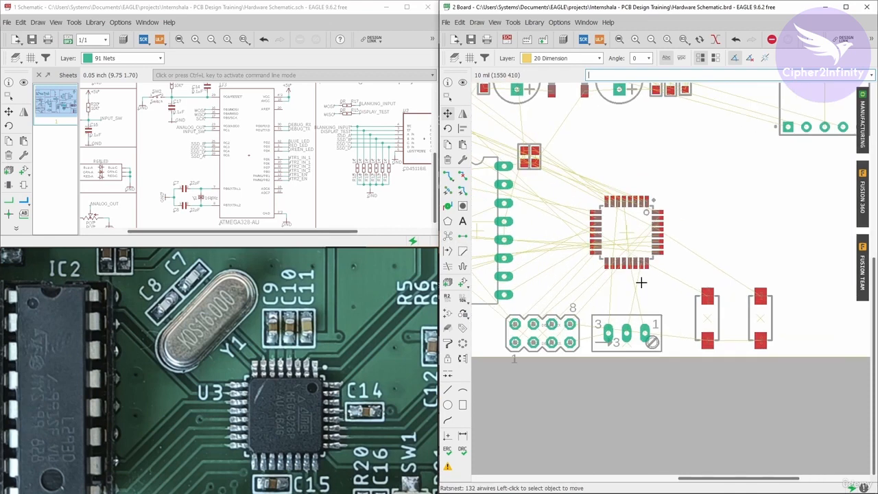
{"action": "scroll", "coordinate": [640, 278], "scroll_direction": "up", "scroll_amount": 2}
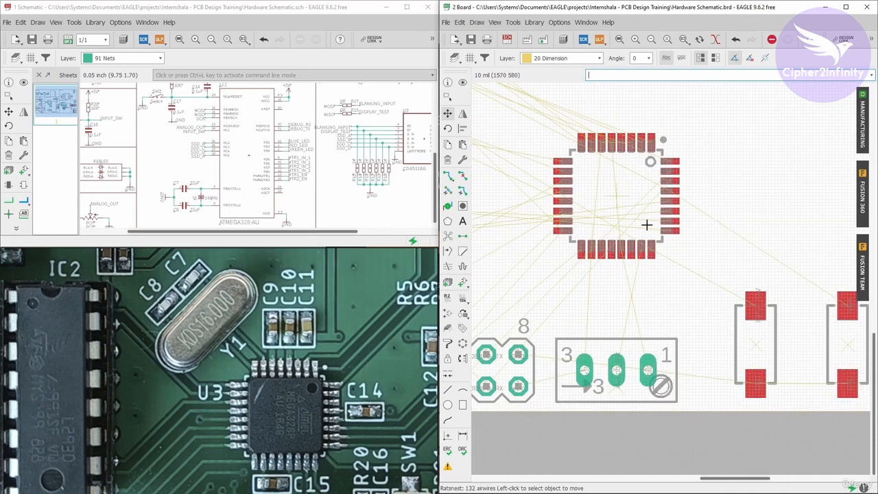
{"action": "scroll", "coordinate": [570, 192], "scroll_direction": "down", "scroll_amount": 2}
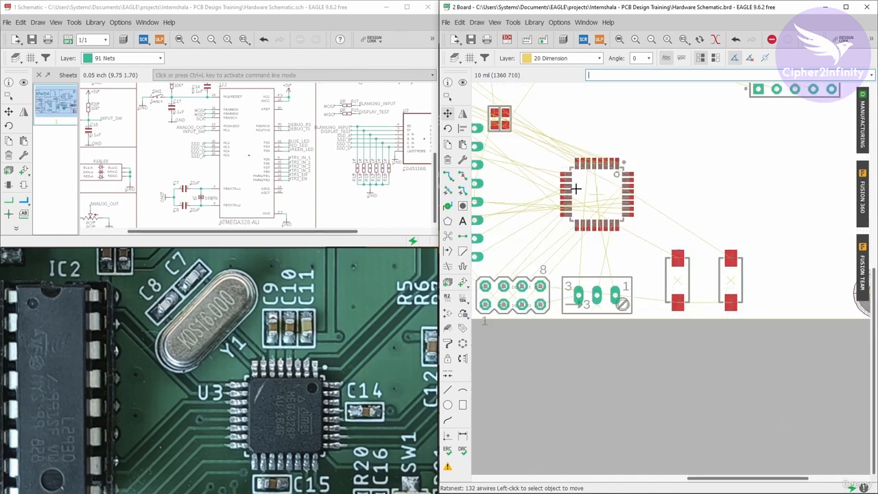
{"action": "scroll", "coordinate": [616, 206], "scroll_direction": "down", "scroll_amount": 2}
{"action": "scroll", "coordinate": [631, 206], "scroll_direction": "up", "scroll_amount": 1}
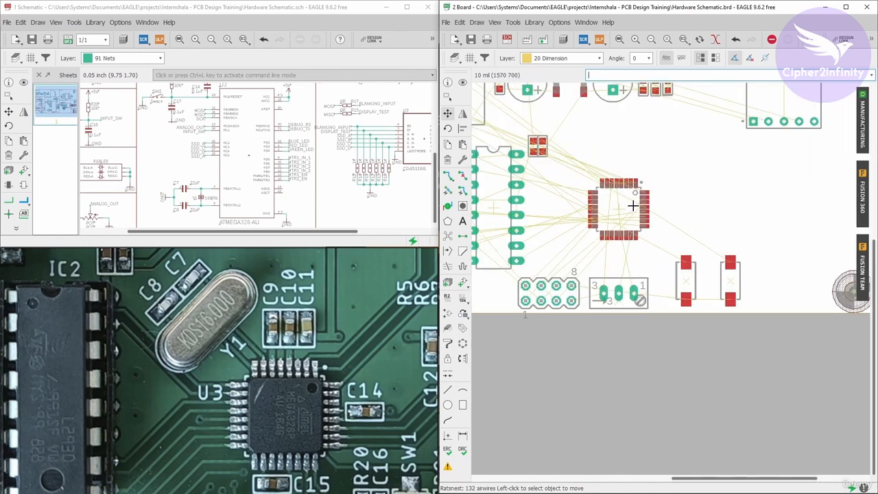
{"action": "scroll", "coordinate": [631, 206], "scroll_direction": "down", "scroll_amount": 2}
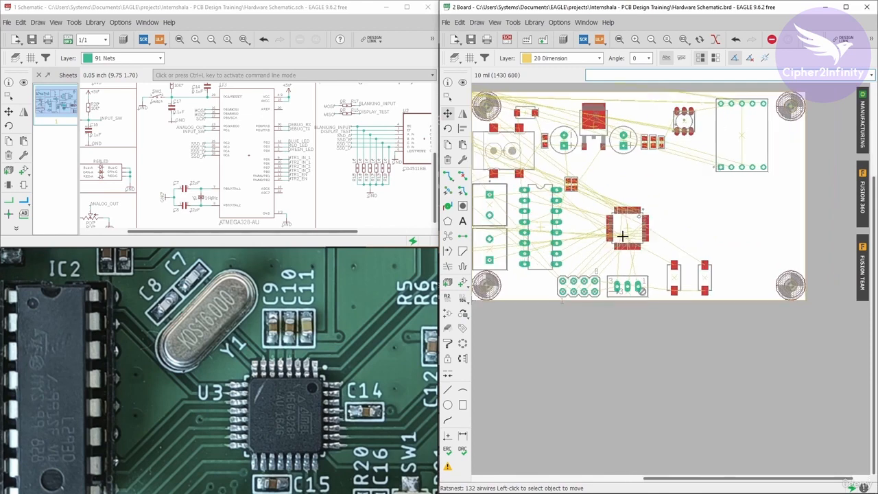
{"action": "scroll", "coordinate": [635, 233], "scroll_direction": "up", "scroll_amount": 3}
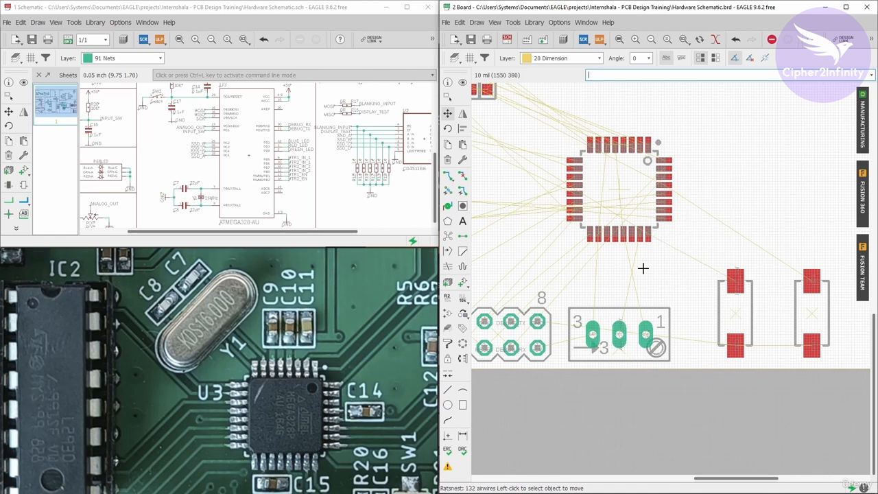
{"action": "scroll", "coordinate": [569, 243], "scroll_direction": "down", "scroll_amount": 3}
{"action": "scroll", "coordinate": [650, 254], "scroll_direction": "down", "scroll_amount": 2}
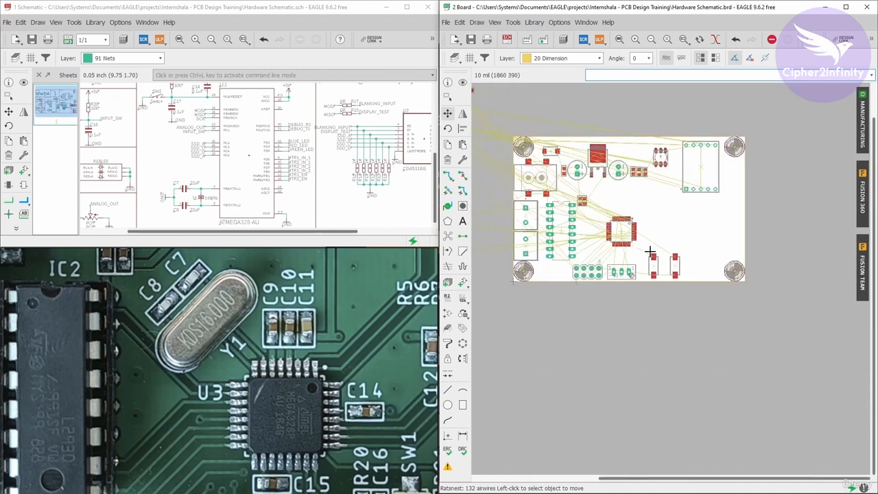
{"action": "scroll", "coordinate": [652, 250], "scroll_direction": "up", "scroll_amount": 2}
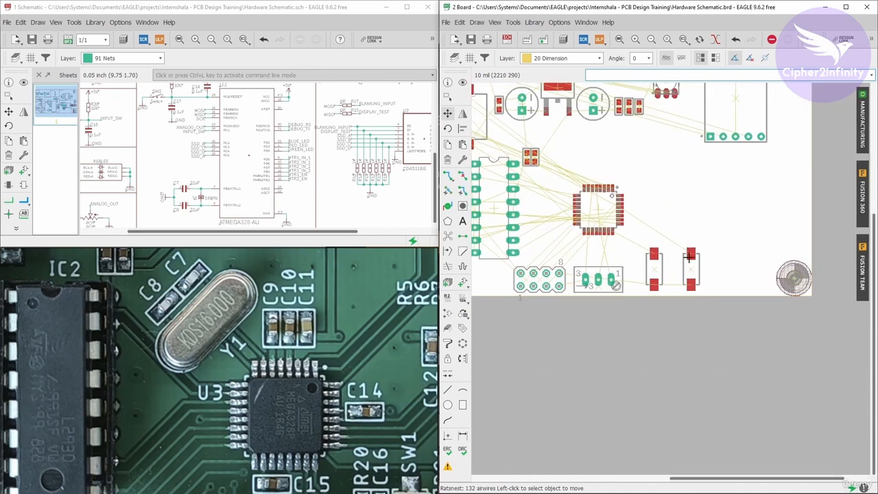
{"action": "scroll", "coordinate": [674, 274], "scroll_direction": "down", "scroll_amount": 4}
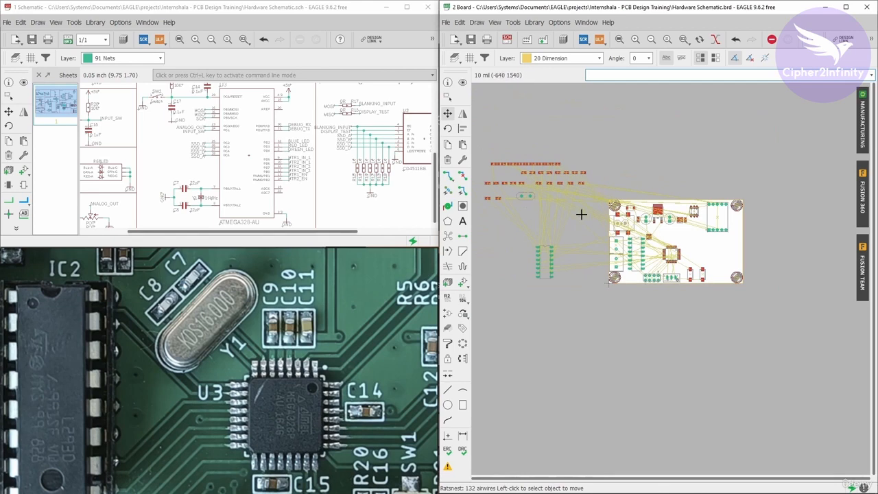
{"action": "scroll", "coordinate": [693, 250], "scroll_direction": "up", "scroll_amount": 3}
{"action": "scroll", "coordinate": [643, 252], "scroll_direction": "up", "scroll_amount": 2}
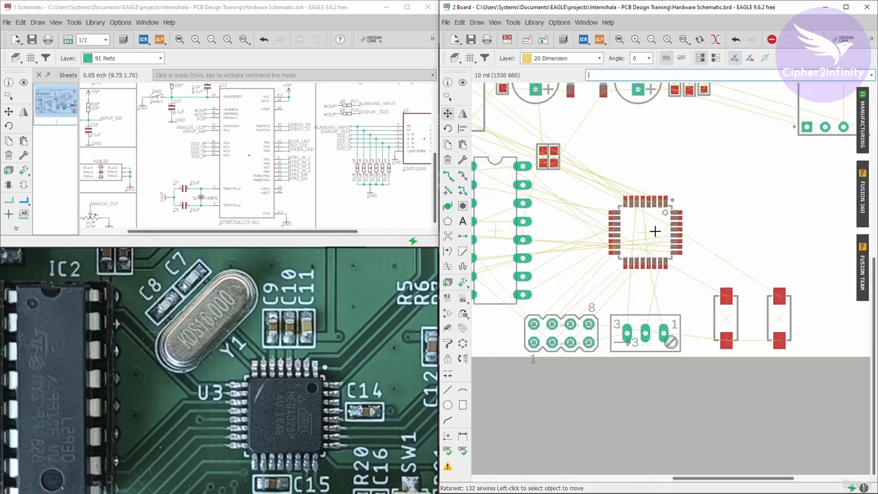
{"action": "scroll", "coordinate": [652, 235], "scroll_direction": "up", "scroll_amount": 1}
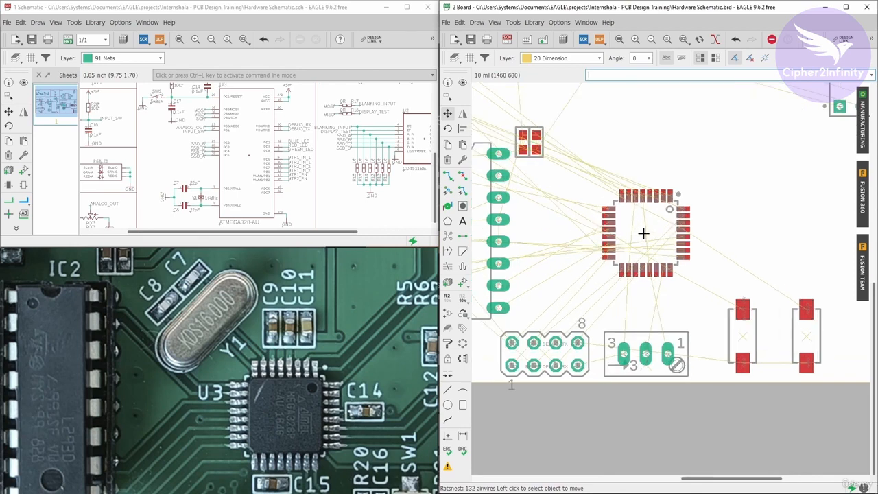
{"action": "scroll", "coordinate": [615, 274], "scroll_direction": "down", "scroll_amount": 3}
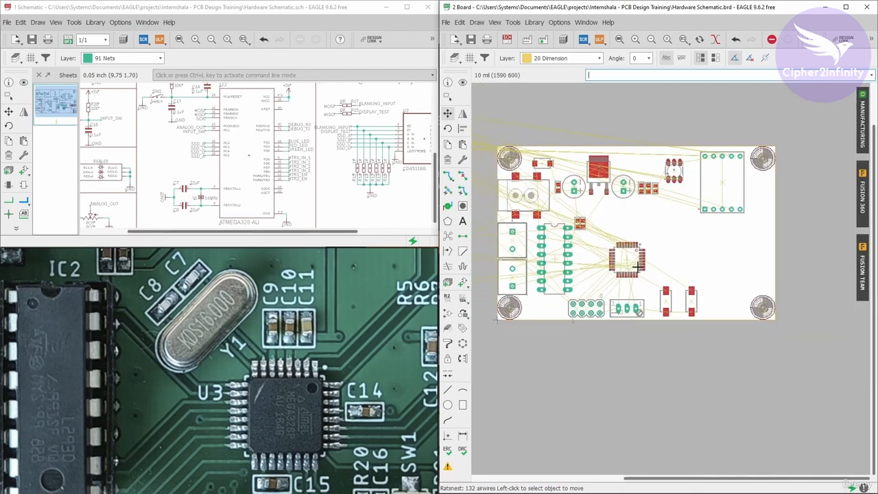
{"action": "scroll", "coordinate": [638, 268], "scroll_direction": "up", "scroll_amount": 2}
{"action": "scroll", "coordinate": [625, 262], "scroll_direction": "up", "scroll_amount": 1}
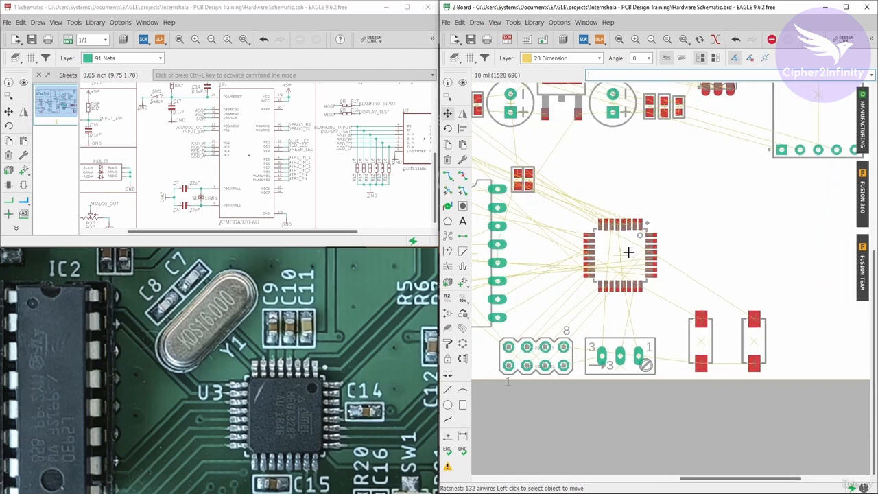
{"action": "scroll", "coordinate": [618, 267], "scroll_direction": "down", "scroll_amount": 1}
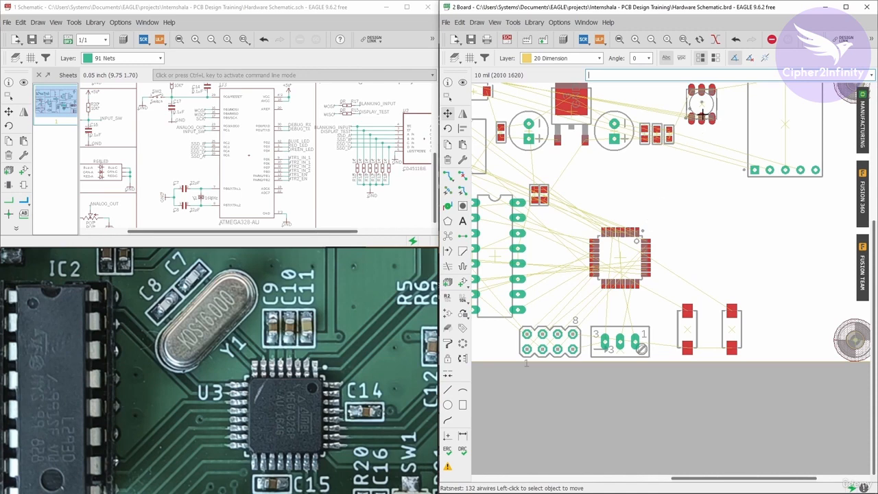
{"action": "scroll", "coordinate": [664, 165], "scroll_direction": "down", "scroll_amount": 3}
{"action": "scroll", "coordinate": [686, 130], "scroll_direction": "up", "scroll_amount": 3}
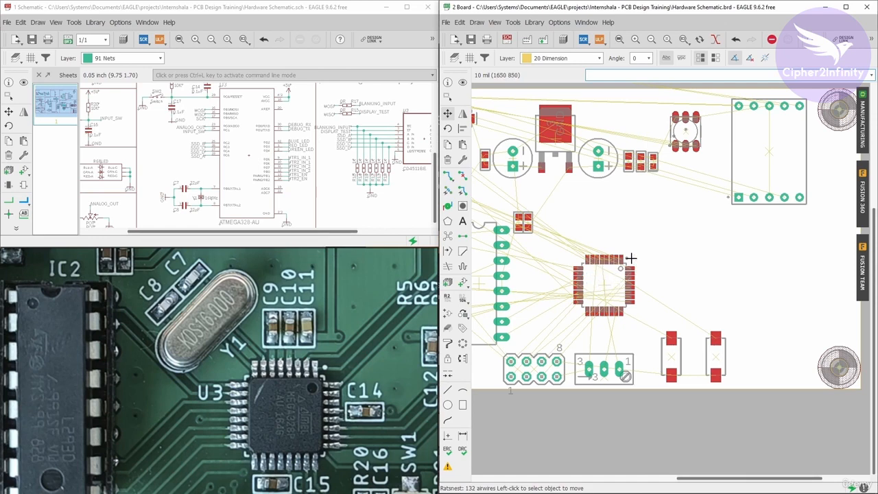
{"action": "scroll", "coordinate": [592, 291], "scroll_direction": "up", "scroll_amount": 2}
{"action": "scroll", "coordinate": [626, 264], "scroll_direction": "up", "scroll_amount": 2}
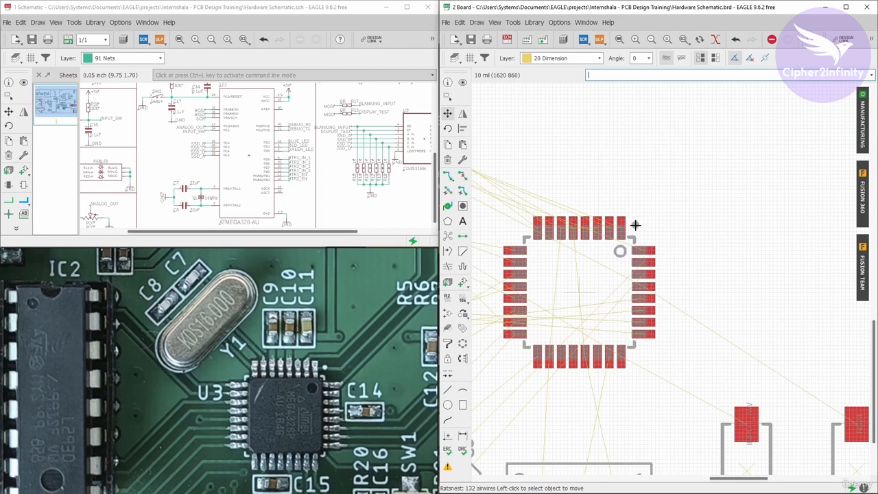
{"action": "scroll", "coordinate": [621, 221], "scroll_direction": "down", "scroll_amount": 5}
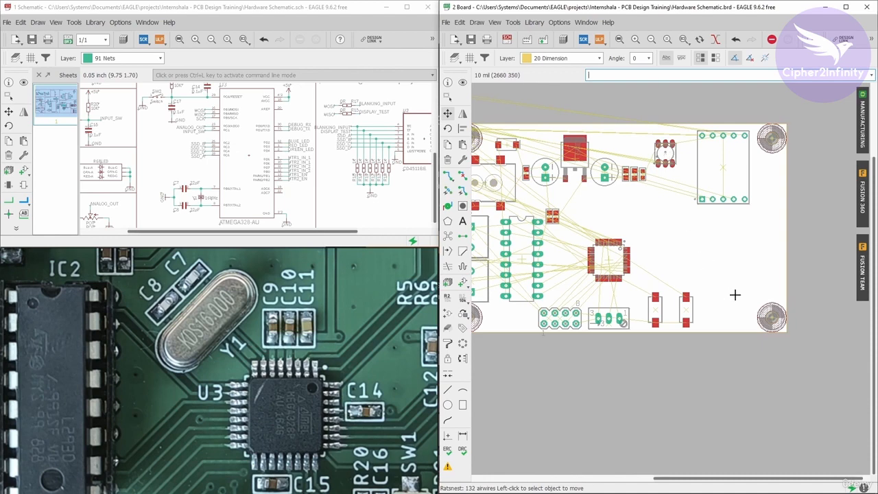
{"action": "scroll", "coordinate": [634, 281], "scroll_direction": "up", "scroll_amount": 1}
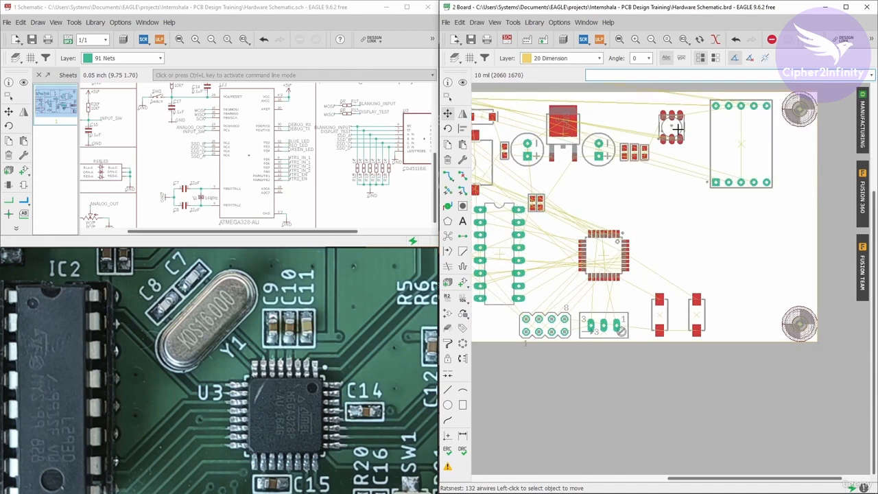
{"action": "scroll", "coordinate": [598, 260], "scroll_direction": "up", "scroll_amount": 1}
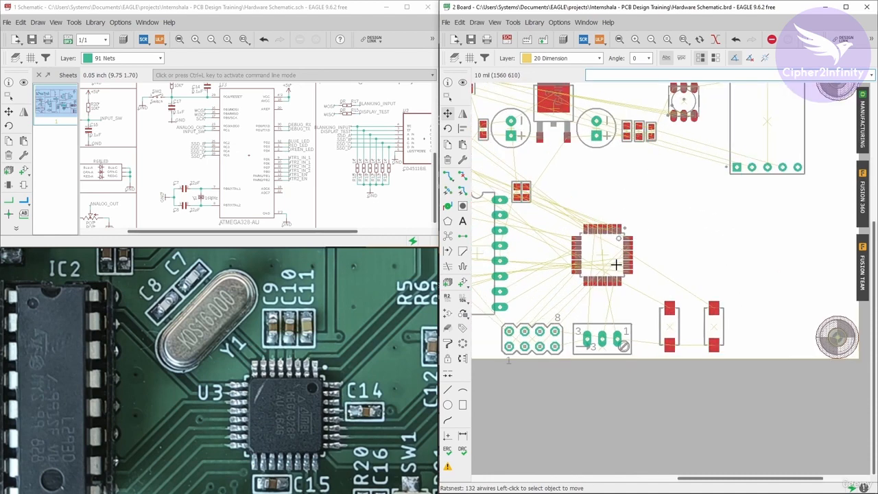
- Try rotating the ATMEGA328-AU so its pin 1 marker is at the package's lower-right corner, and compare the airwires
{"action": "left_click", "coordinate": [447, 114]}
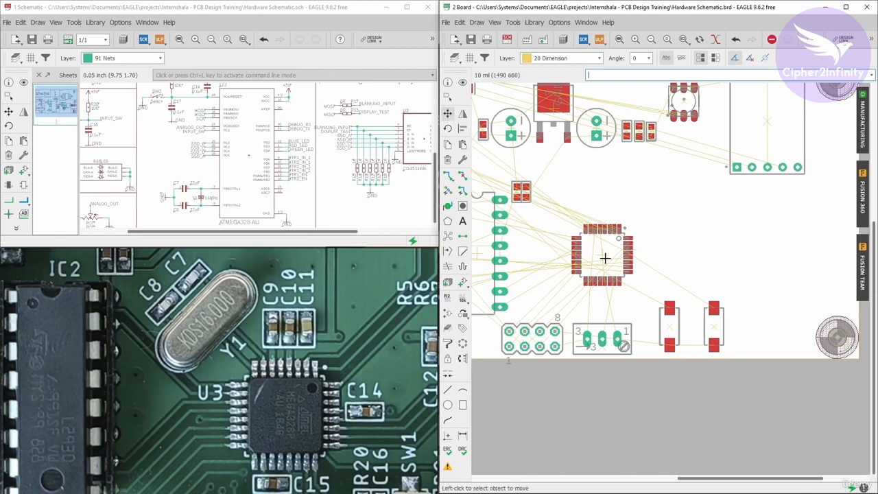
{"action": "left_click", "coordinate": [603, 253]}
{"action": "right_click", "coordinate": [603, 253]}
{"action": "right_click", "coordinate": [603, 253]}
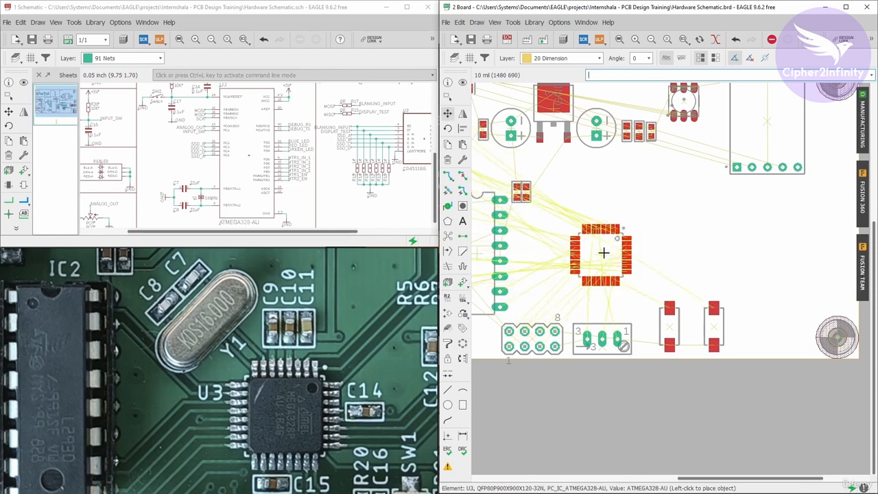
{"action": "right_click", "coordinate": [603, 253]}
{"action": "right_click", "coordinate": [603, 253]}
{"action": "right_click", "coordinate": [603, 253]}
{"action": "scroll", "coordinate": [603, 253], "scroll_direction": "up", "scroll_amount": 2}
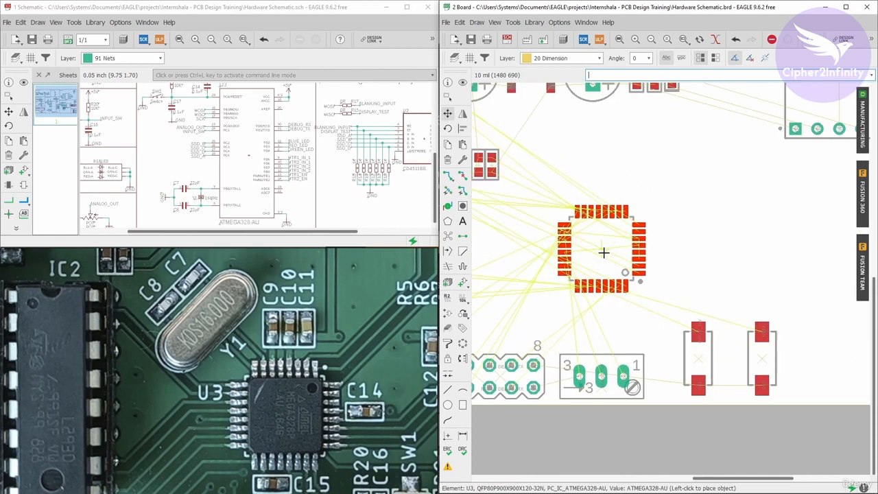
{"action": "left_click", "coordinate": [603, 253]}
{"action": "scroll", "coordinate": [638, 278], "scroll_direction": "up", "scroll_amount": 2}
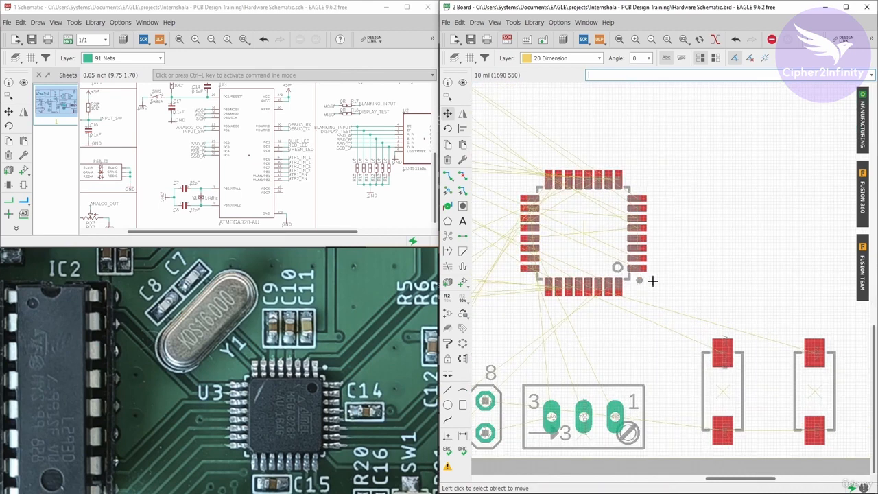
{"action": "scroll", "coordinate": [617, 268], "scroll_direction": "down", "scroll_amount": 5}
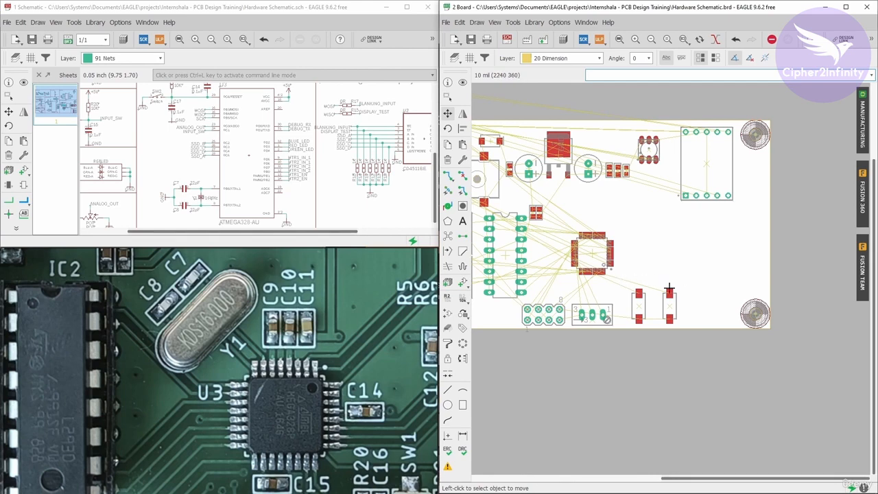
{"action": "scroll", "coordinate": [596, 258], "scroll_direction": "down", "scroll_amount": 1}
{"action": "scroll", "coordinate": [594, 257], "scroll_direction": "up", "scroll_amount": 2}
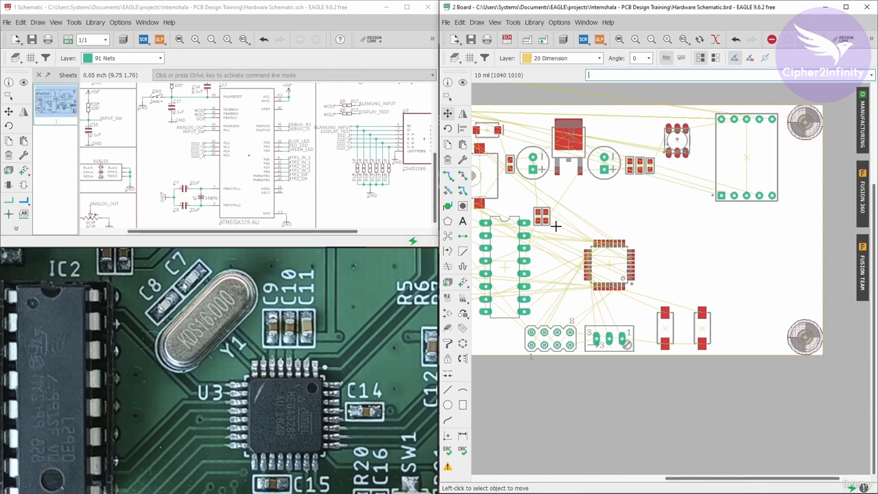
{"action": "scroll", "coordinate": [609, 265], "scroll_direction": "up", "scroll_amount": 3}
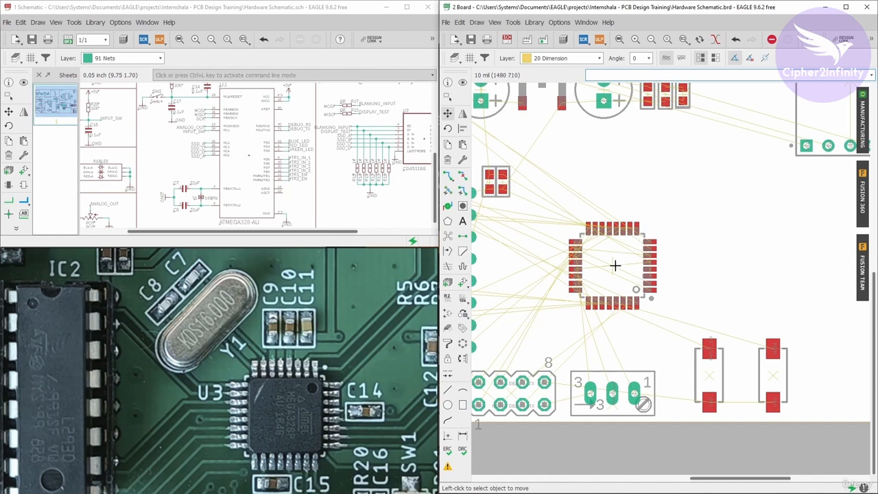
- Rotate the ATMEGA328-AU back so its pin 1 marker is at the package's upper-right corner
{"action": "left_click", "coordinate": [613, 263]}
{"action": "left_click", "coordinate": [615, 263]}
{"action": "scroll", "coordinate": [616, 262], "scroll_direction": "down", "scroll_amount": 2}
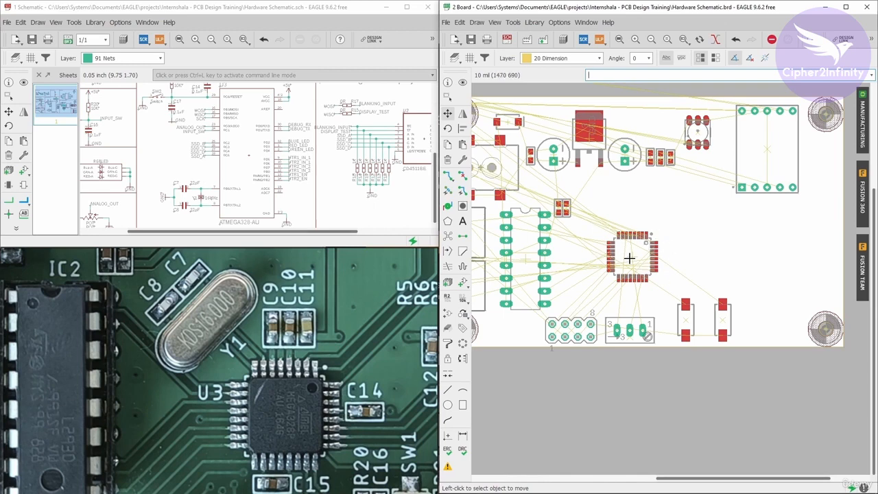
{"action": "scroll", "coordinate": [629, 258], "scroll_direction": "up", "scroll_amount": 1}
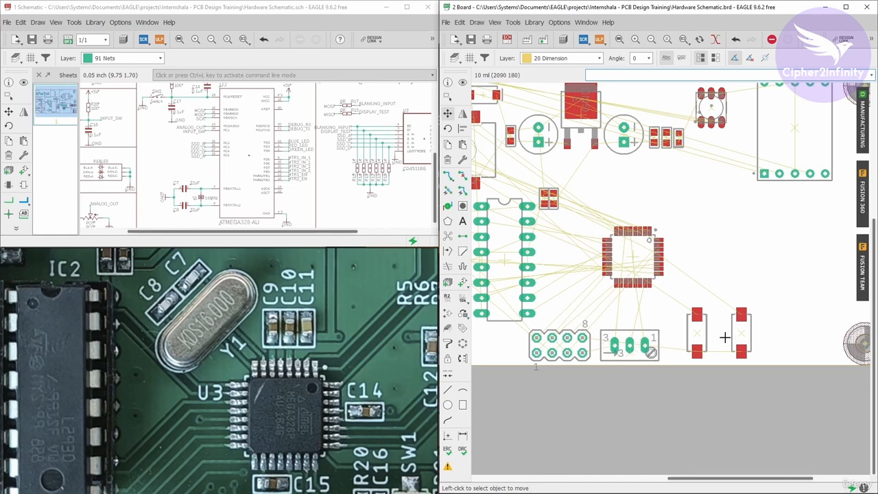
- Examine the airwires between the ATMEGA328-AU, the two switches and the surrounding components against the reference board
{"action": "scroll", "coordinate": [723, 330], "scroll_direction": "up", "scroll_amount": 1}
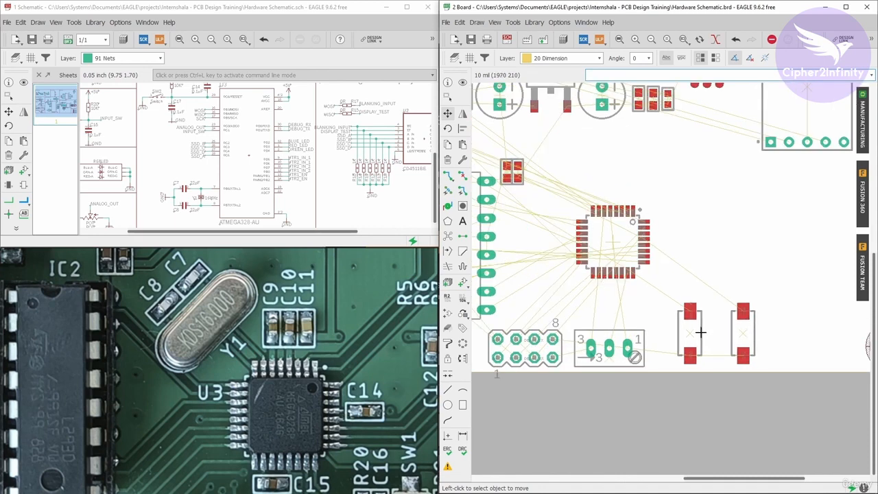
{"action": "scroll", "coordinate": [586, 312], "scroll_direction": "up", "scroll_amount": 1}
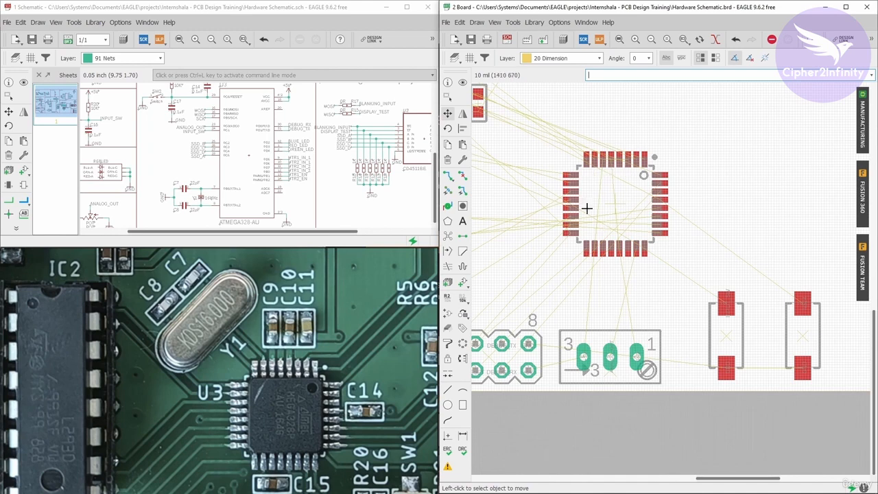
{"action": "scroll", "coordinate": [632, 250], "scroll_direction": "down", "scroll_amount": 1}
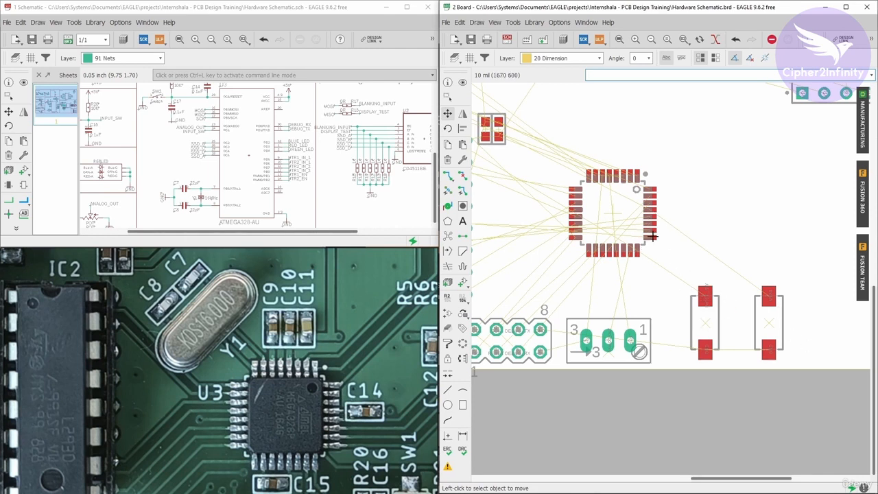
{"action": "scroll", "coordinate": [676, 259], "scroll_direction": "down", "scroll_amount": 1}
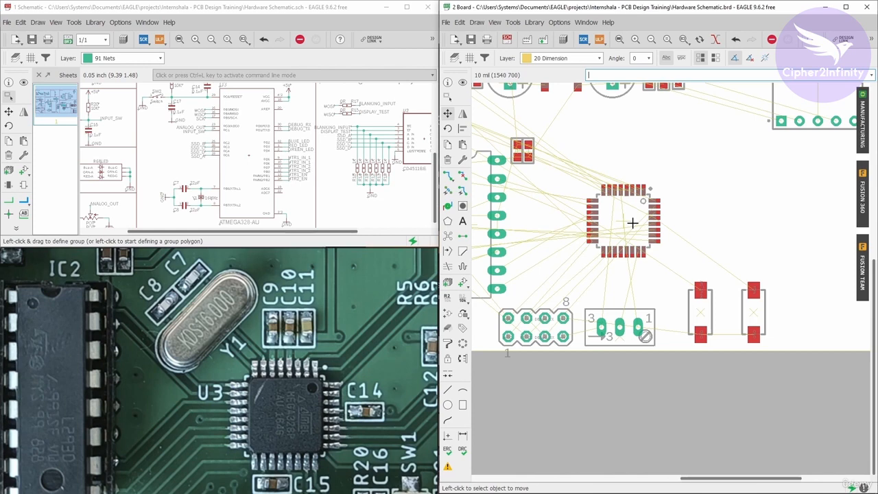
{"action": "scroll", "coordinate": [648, 269], "scroll_direction": "down", "scroll_amount": 2}
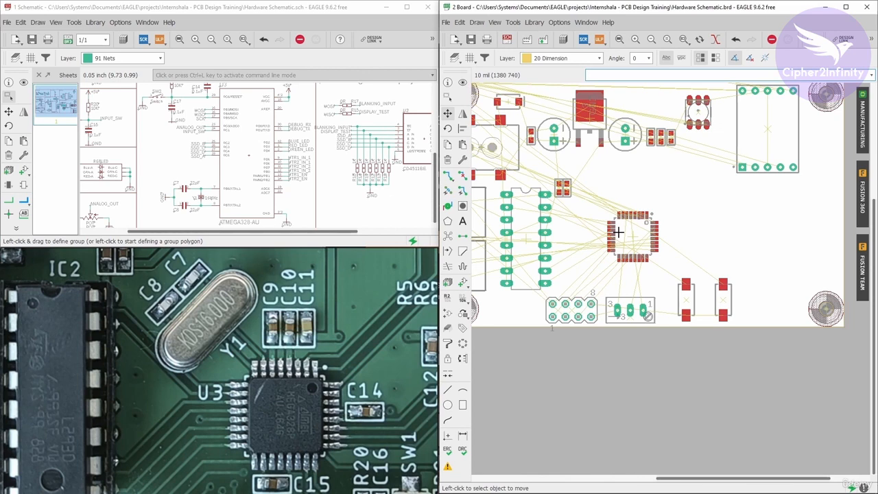
{"action": "scroll", "coordinate": [657, 253], "scroll_direction": "up", "scroll_amount": 2}
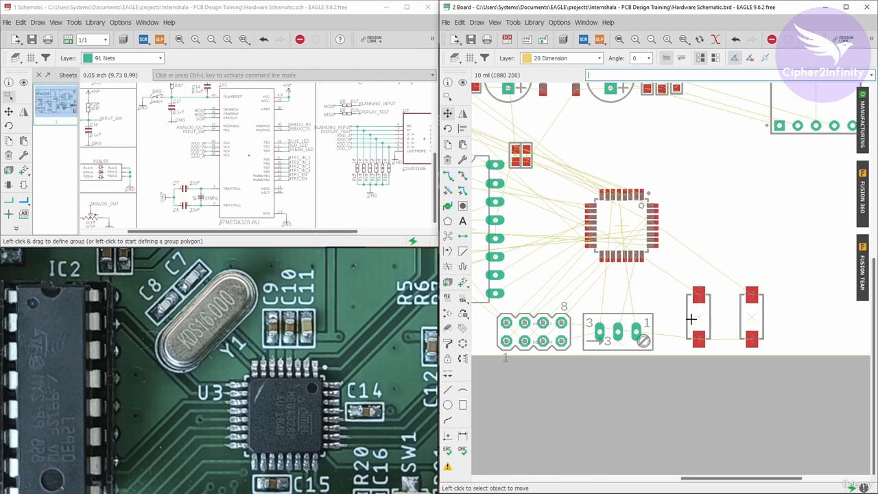
{"action": "scroll", "coordinate": [698, 308], "scroll_direction": "up", "scroll_amount": 1}
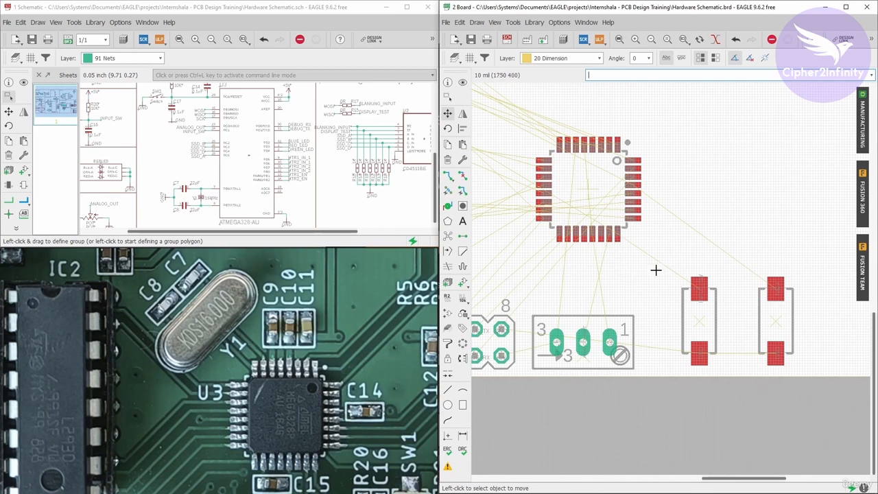
{"action": "scroll", "coordinate": [655, 270], "scroll_direction": "down", "scroll_amount": 2}
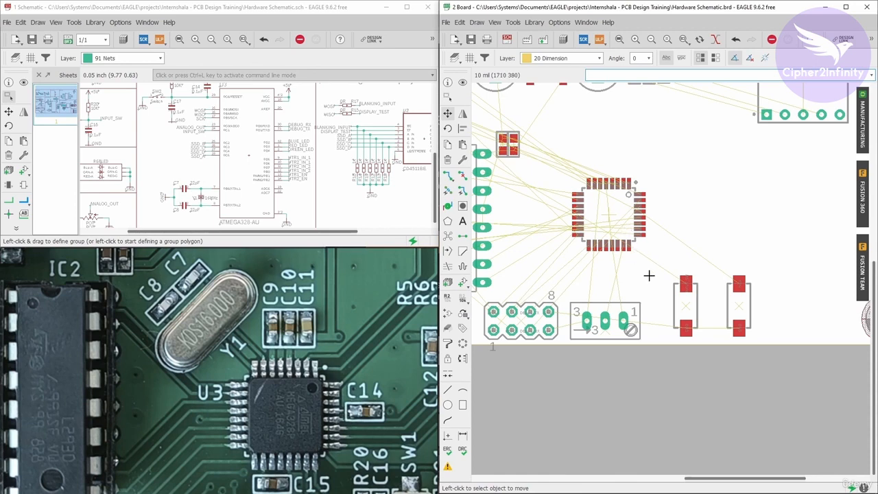
{"action": "scroll", "coordinate": [647, 274], "scroll_direction": "down", "scroll_amount": 2}
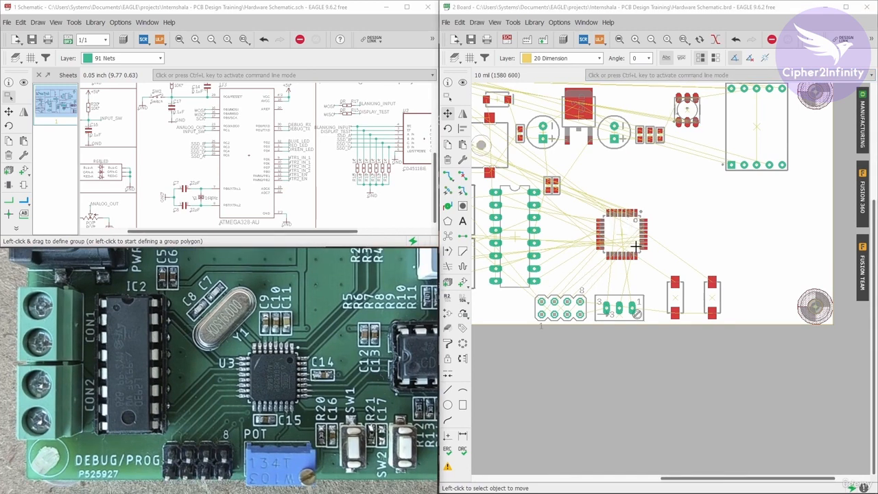
{"action": "scroll", "coordinate": [685, 289], "scroll_direction": "down", "scroll_amount": 2}
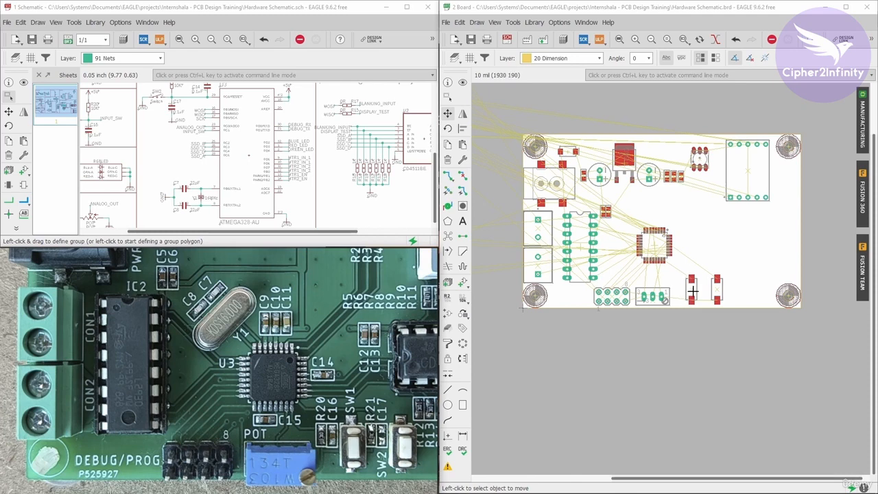
{"action": "scroll", "coordinate": [689, 290], "scroll_direction": "up", "scroll_amount": 1}
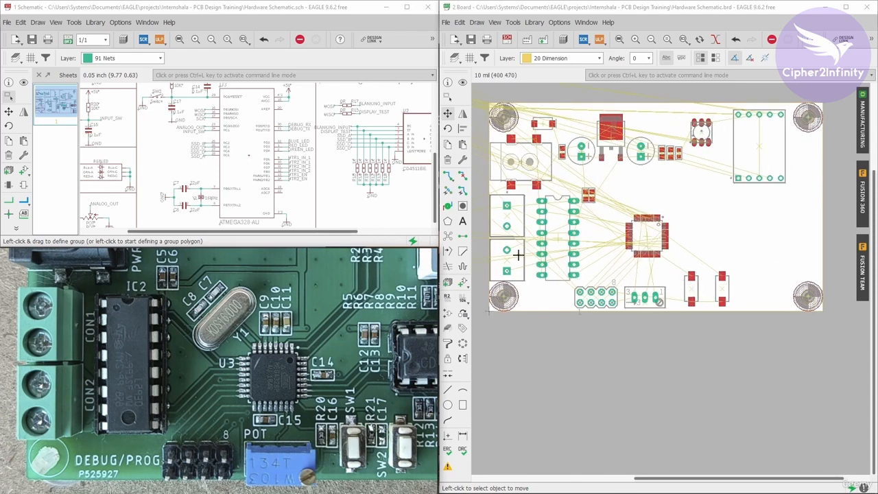
- Rotate resistor R20 to vertical and place it beside switch SW1 with its INPUT_SW pad facing up
{"action": "scroll", "coordinate": [126, 124], "scroll_direction": "up", "scroll_amount": 3}
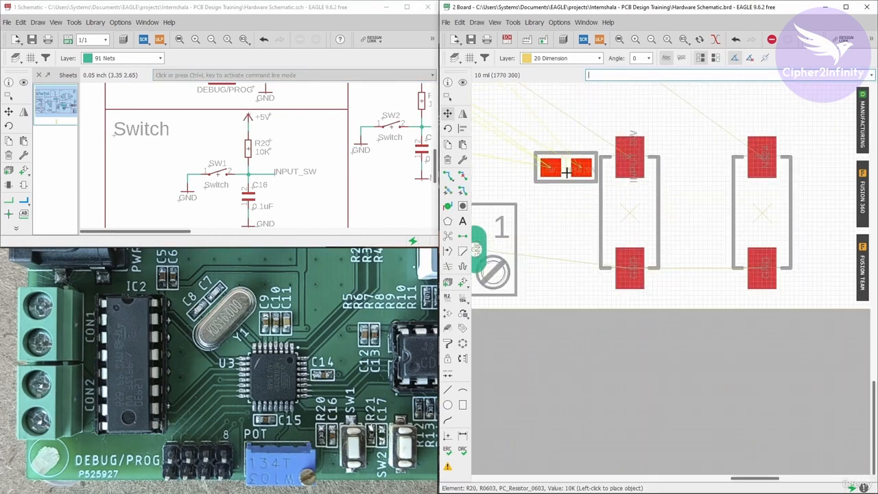
{"action": "right_click", "coordinate": [566, 171]}
{"action": "scroll", "coordinate": [576, 199], "scroll_direction": "up", "scroll_amount": 4}
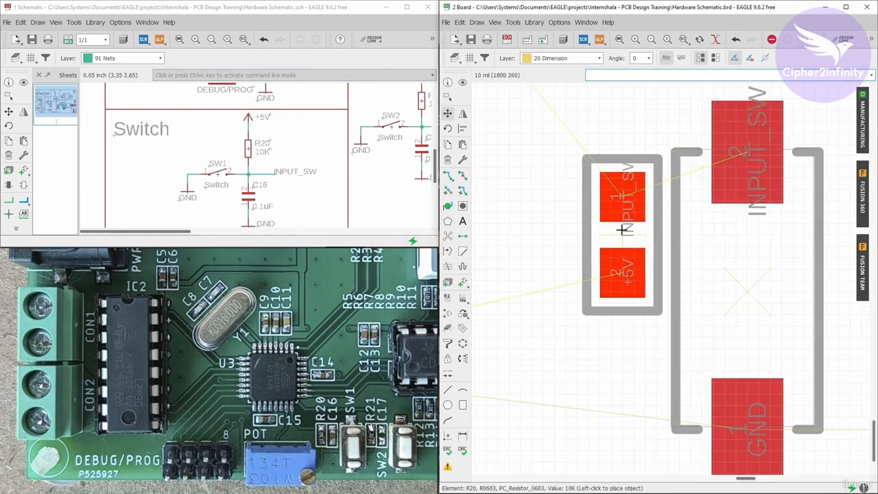
{"action": "left_click", "coordinate": [621, 227]}
- Highlight capacitor C16 from the schematic's Switch circuit to locate it among the unplaced parts on the board
{"action": "scroll", "coordinate": [725, 232], "scroll_direction": "down", "scroll_amount": 5}
{"action": "left_click", "coordinate": [23, 82]}
{"action": "left_click", "coordinate": [248, 197]}
{"action": "scroll", "coordinate": [709, 236], "scroll_direction": "down", "scroll_amount": 1}
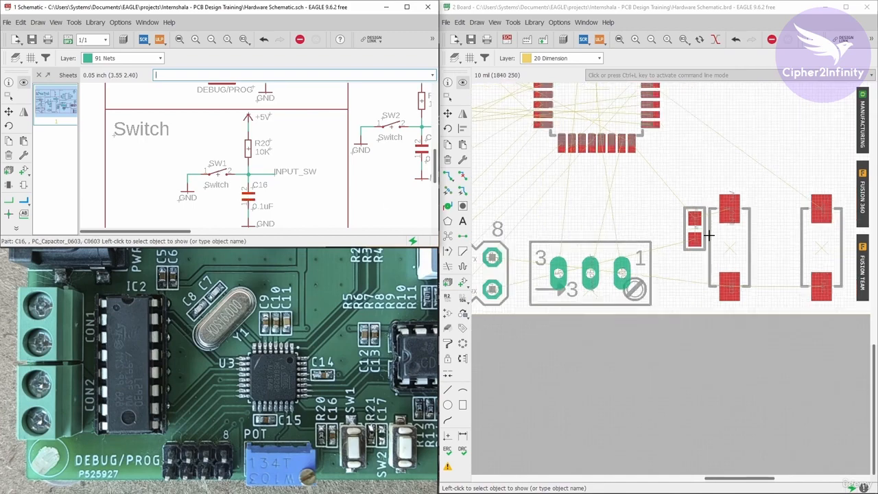
{"action": "scroll", "coordinate": [709, 236], "scroll_direction": "down", "scroll_amount": 4}
{"action": "scroll", "coordinate": [565, 155], "scroll_direction": "up", "scroll_amount": 5}
- Move capacitor C16 onto the board, rotate it to vertical with its INPUT_SW pad up, and place it directly beside R20
{"action": "left_click", "coordinate": [447, 113]}
{"action": "left_click", "coordinate": [567, 155]}
{"action": "scroll", "coordinate": [567, 155], "scroll_direction": "down", "scroll_amount": 6}
{"action": "scroll", "coordinate": [823, 295], "scroll_direction": "up", "scroll_amount": 6}
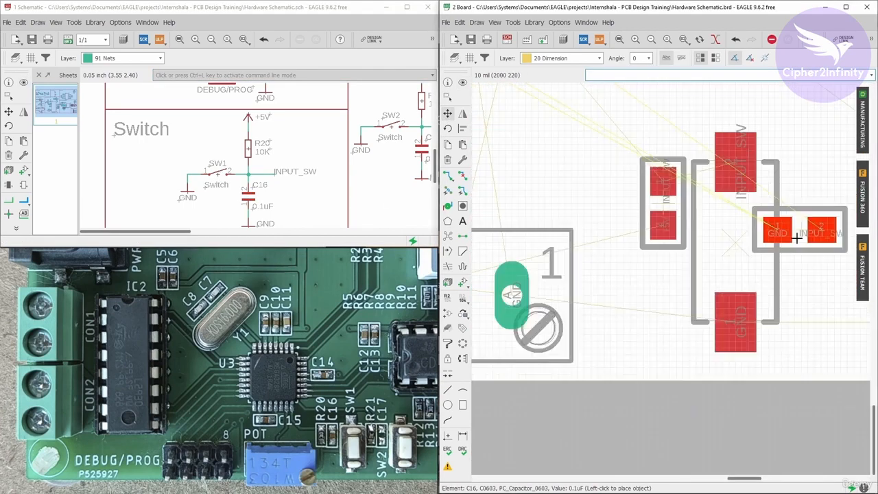
{"action": "scroll", "coordinate": [754, 261], "scroll_direction": "down", "scroll_amount": 2}
{"action": "scroll", "coordinate": [638, 251], "scroll_direction": "up", "scroll_amount": 3}
{"action": "right_click", "coordinate": [639, 252]}
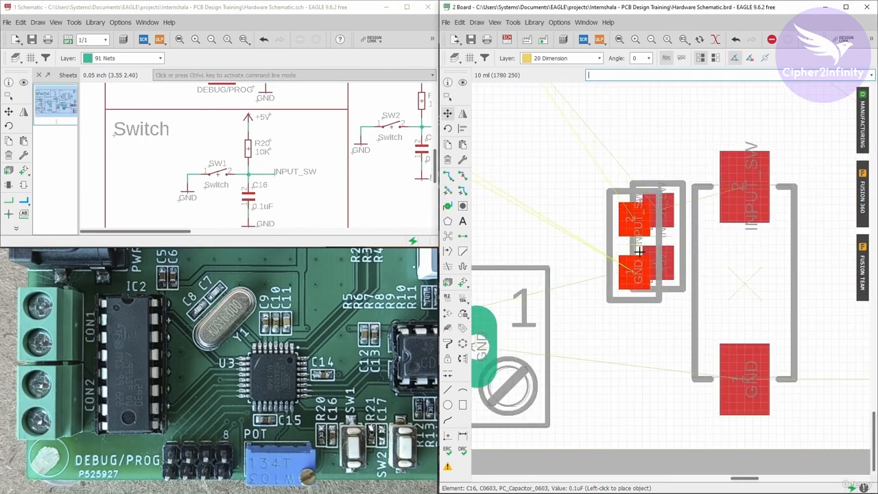
{"action": "scroll", "coordinate": [621, 240], "scroll_direction": "up", "scroll_amount": 4}
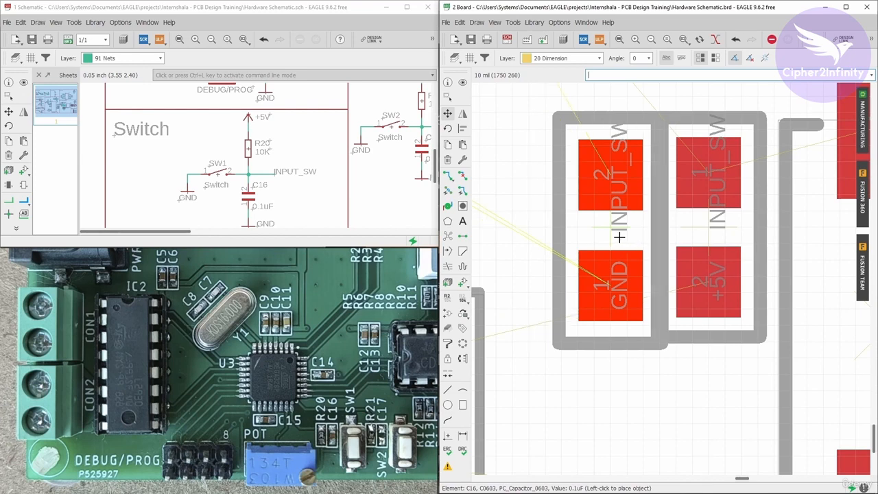
{"action": "left_click", "coordinate": [619, 236]}
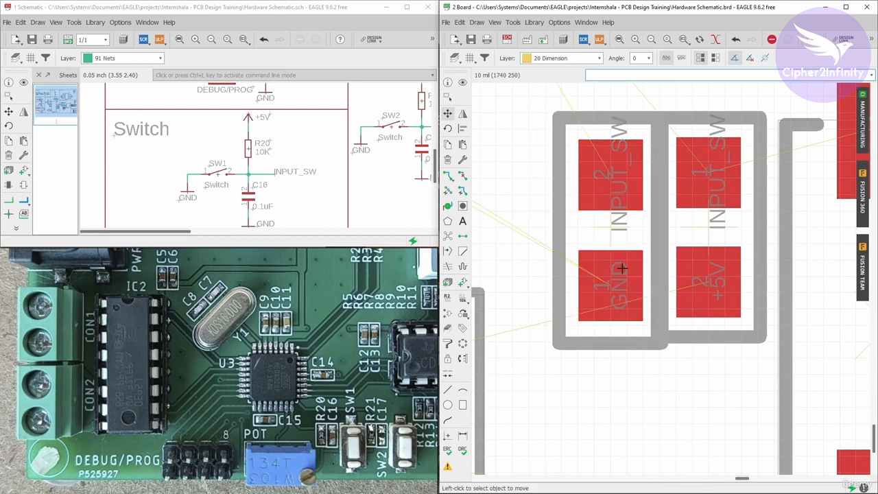
- Highlight the INPUT_SW net from the schematic to check its pads on C16, R20, SW1 and the ATMEGA328-AU
{"action": "scroll", "coordinate": [597, 268], "scroll_direction": "down", "scroll_amount": 3}
{"action": "scroll", "coordinate": [627, 240], "scroll_direction": "up", "scroll_amount": 1}
{"action": "scroll", "coordinate": [620, 213], "scroll_direction": "down", "scroll_amount": 1}
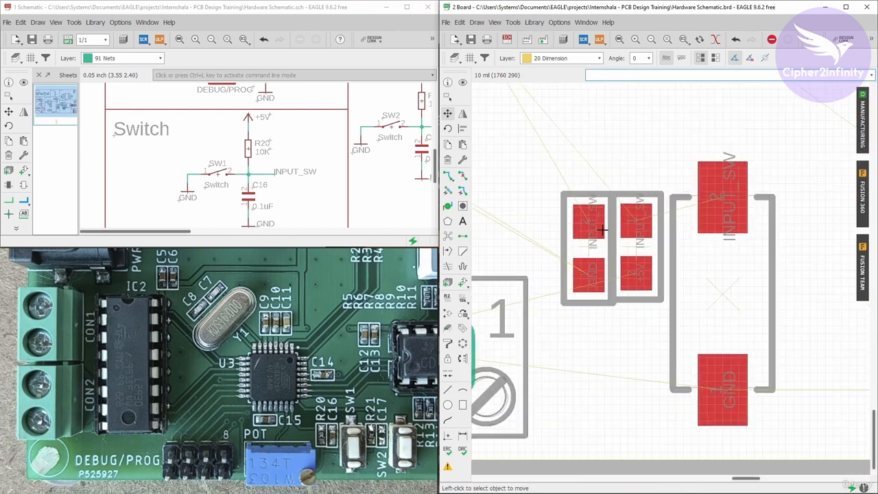
{"action": "left_click", "coordinate": [462, 82]}
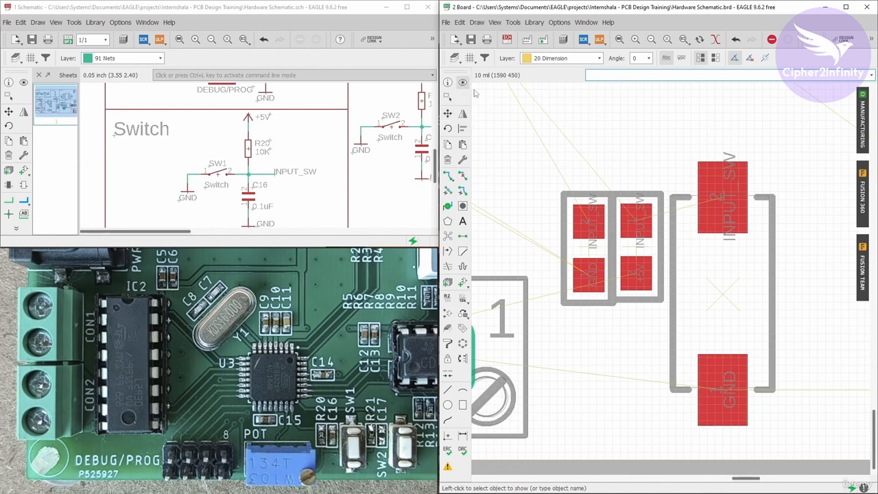
{"action": "left_click", "coordinate": [722, 197]}
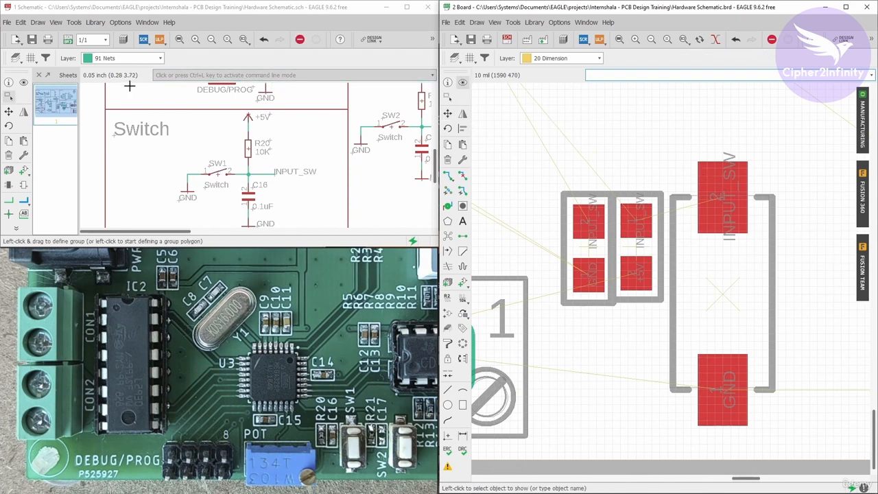
{"action": "left_click", "coordinate": [24, 82]}
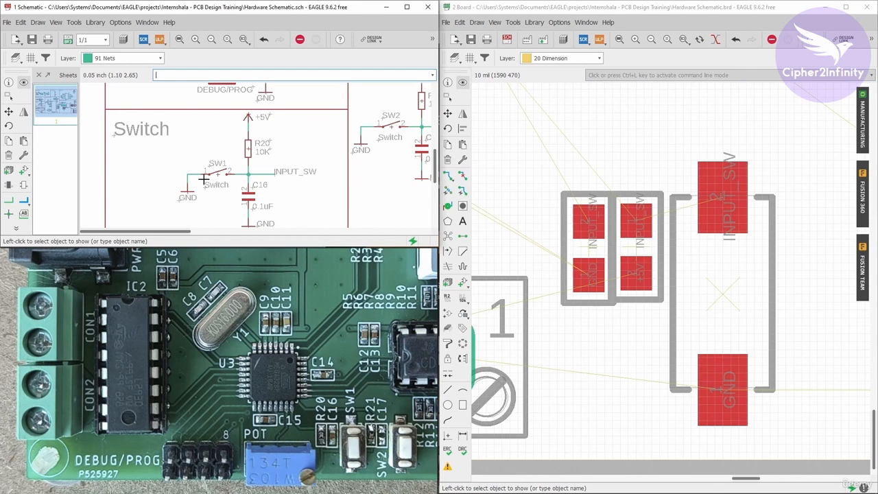
{"action": "left_click", "coordinate": [245, 173]}
{"action": "scroll", "coordinate": [671, 212], "scroll_direction": "up", "scroll_amount": 1}
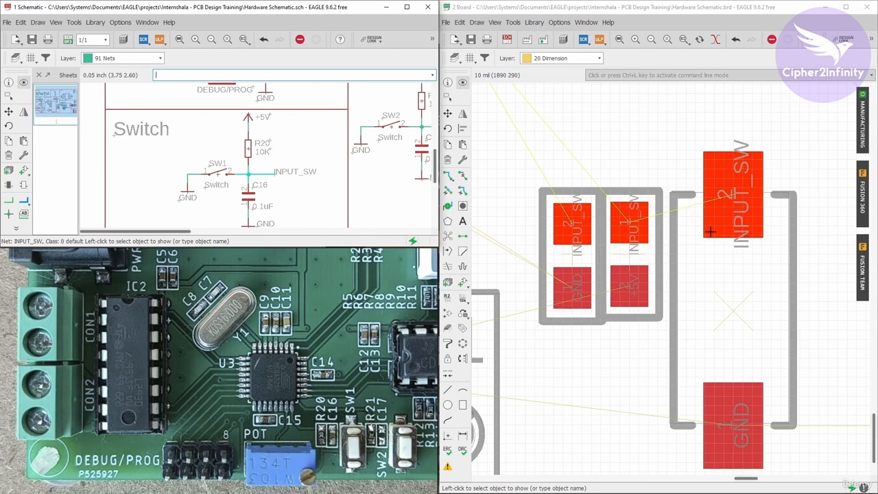
{"action": "scroll", "coordinate": [731, 305], "scroll_direction": "down", "scroll_amount": 8}
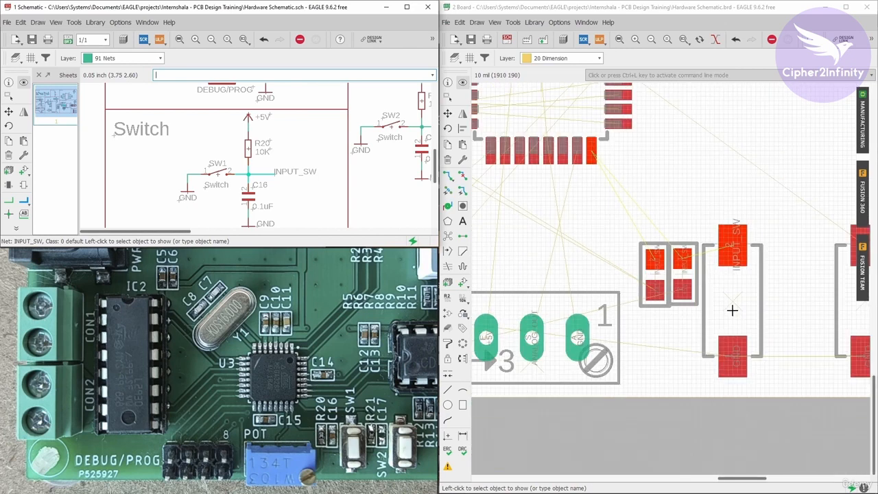
- Compare the overall board placement with the schematic sections, focusing on the Switch circuit around SW1
{"action": "scroll", "coordinate": [732, 311], "scroll_direction": "down", "scroll_amount": 2}
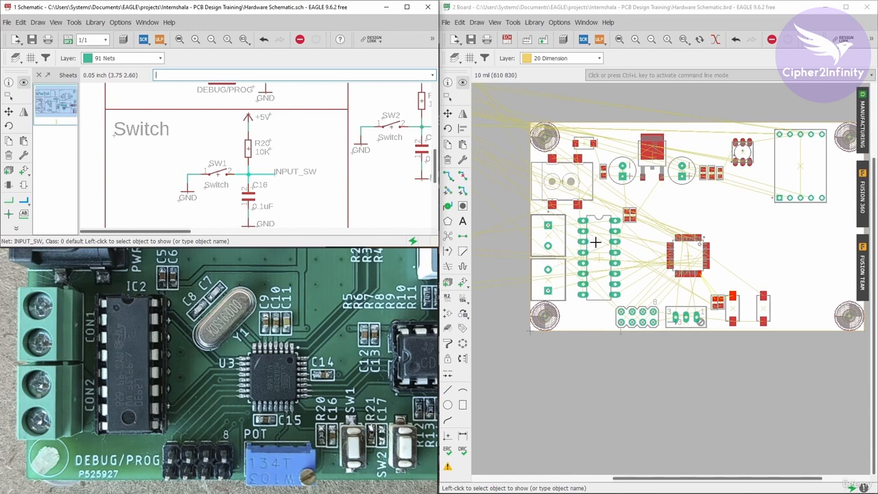
{"action": "scroll", "coordinate": [271, 145], "scroll_direction": "down", "scroll_amount": 5}
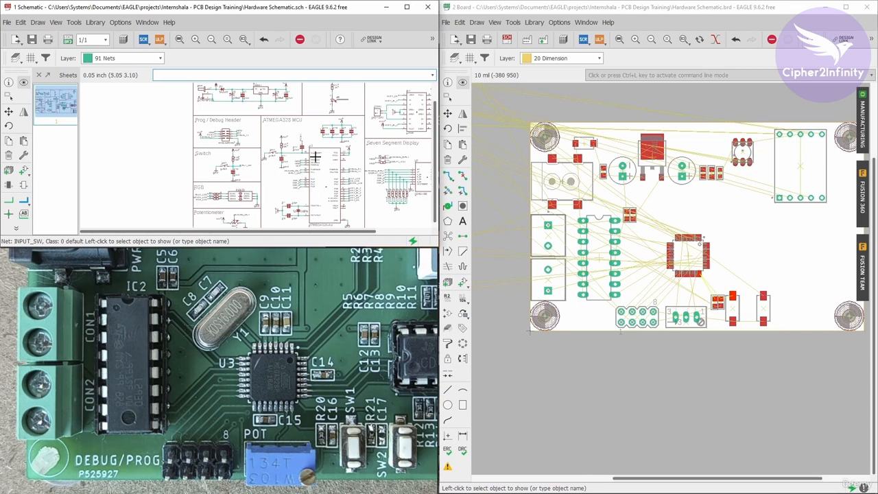
{"action": "scroll", "coordinate": [674, 147], "scroll_direction": "up", "scroll_amount": 1}
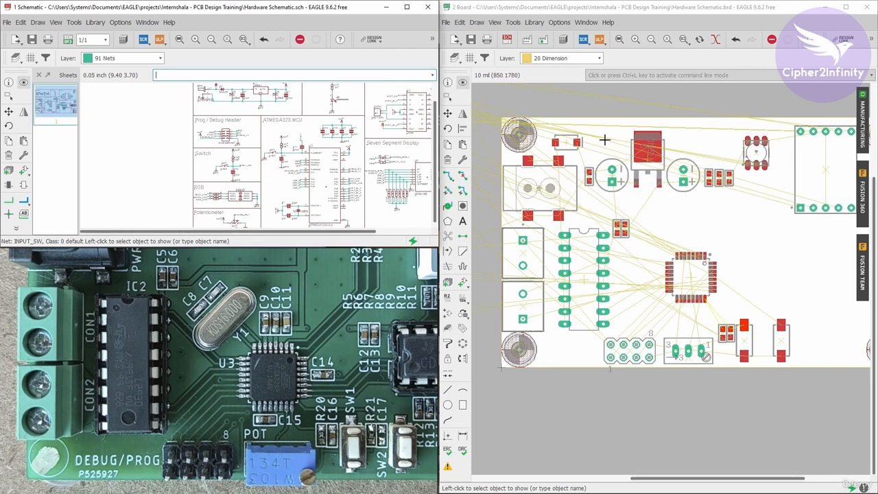
{"action": "scroll", "coordinate": [604, 140], "scroll_direction": "down", "scroll_amount": 1}
{"action": "scroll", "coordinate": [737, 313], "scroll_direction": "up", "scroll_amount": 2}
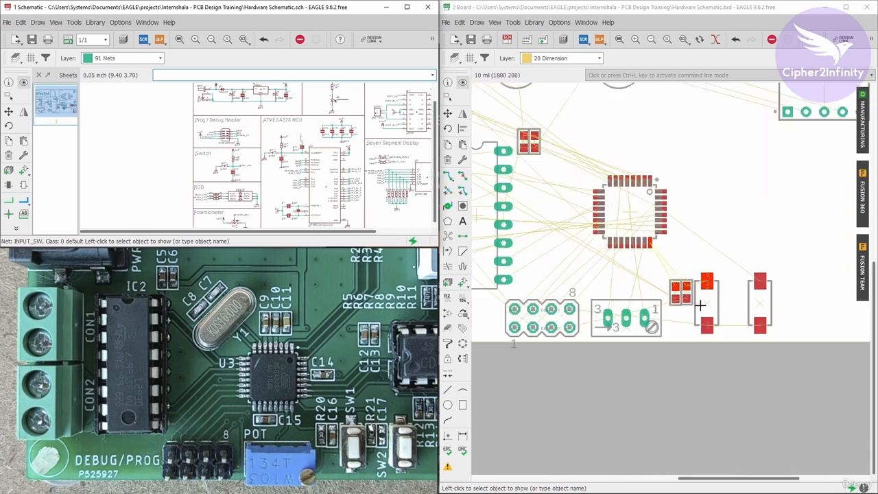
{"action": "scroll", "coordinate": [198, 162], "scroll_direction": "up", "scroll_amount": 5}
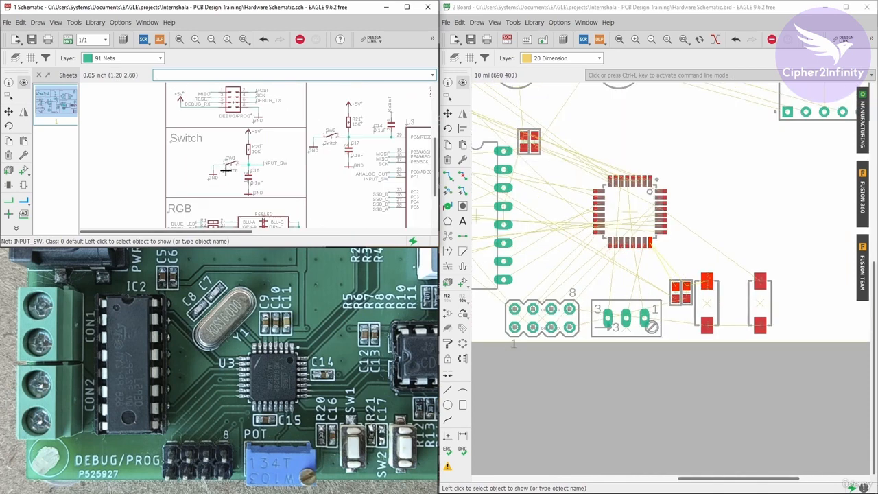
{"action": "scroll", "coordinate": [229, 166], "scroll_direction": "down", "scroll_amount": 2}
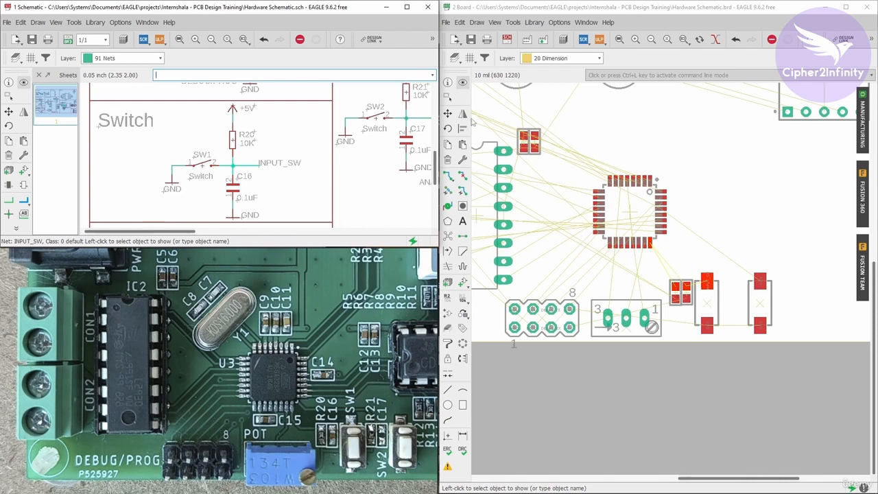
- Recalculate the ratsnest and check the airwires between the ATMEGA328-AU and the C16, R20 and SW1 group
{"action": "left_click", "coordinate": [613, 256]}
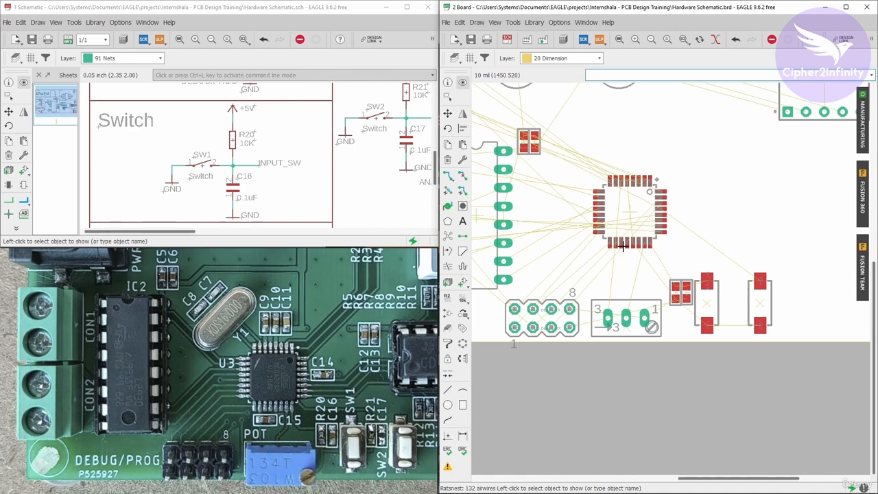
{"action": "scroll", "coordinate": [681, 291], "scroll_direction": "up", "scroll_amount": 5}
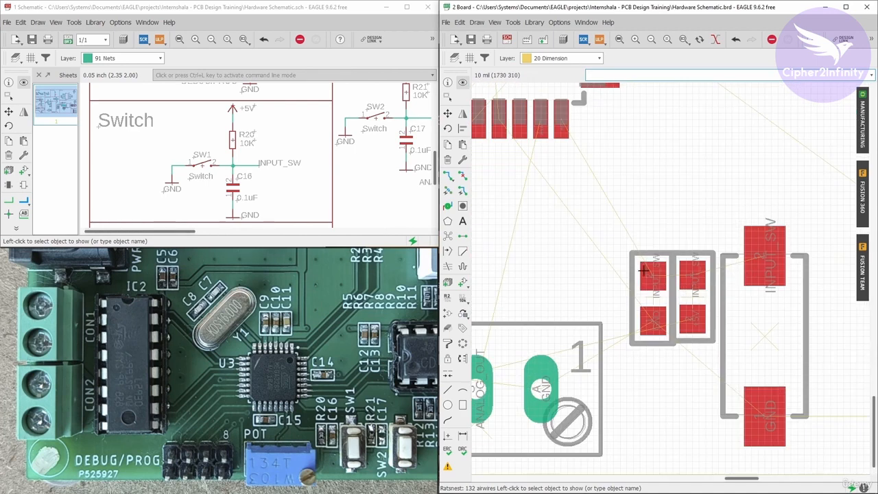
{"action": "scroll", "coordinate": [644, 271], "scroll_direction": "down", "scroll_amount": 6}
{"action": "scroll", "coordinate": [611, 281], "scroll_direction": "up", "scroll_amount": 4}
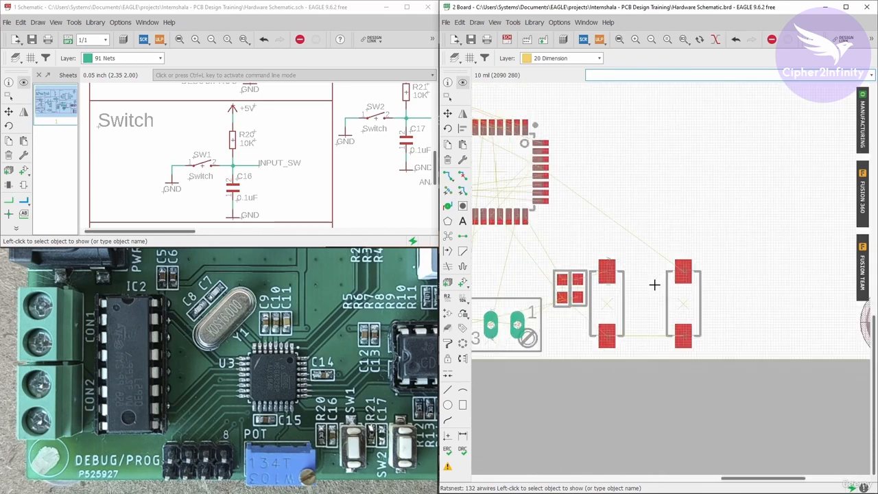
- Locate resistor R21 from the schematic and place it vertically on the board, directly to the left of SW2
{"action": "scroll", "coordinate": [658, 280], "scroll_direction": "up", "scroll_amount": 2}
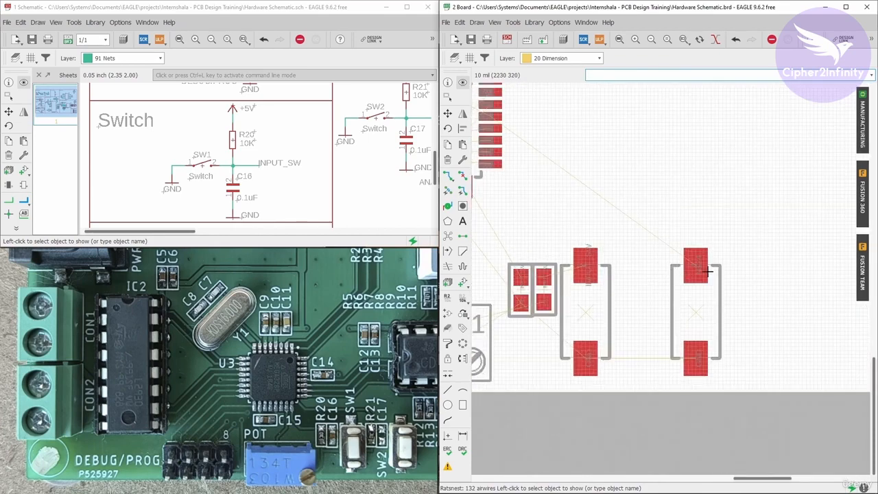
{"action": "scroll", "coordinate": [285, 168], "scroll_direction": "down", "scroll_amount": 3}
{"action": "scroll", "coordinate": [384, 137], "scroll_direction": "up", "scroll_amount": 3}
{"action": "left_click", "coordinate": [447, 113]}
{"action": "scroll", "coordinate": [617, 205], "scroll_direction": "down", "scroll_amount": 4}
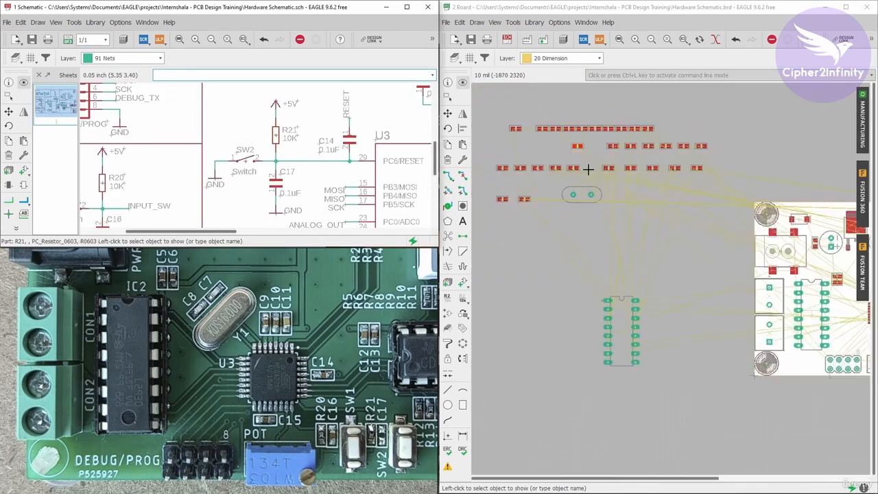
{"action": "left_click", "coordinate": [525, 133]}
{"action": "scroll", "coordinate": [525, 133], "scroll_direction": "up", "scroll_amount": 6}
{"action": "left_click", "coordinate": [692, 198]}
{"action": "scroll", "coordinate": [692, 198], "scroll_direction": "down", "scroll_amount": 4}
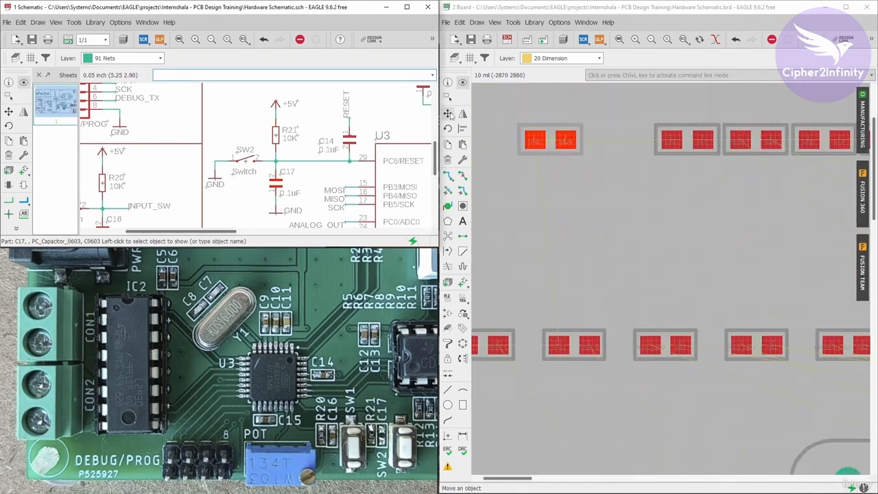
- Move capacitor C17 onto the board, rotate it to vertical, and place it directly beside R21 next to SW2
{"action": "left_click", "coordinate": [449, 115]}
{"action": "left_click", "coordinate": [551, 138]}
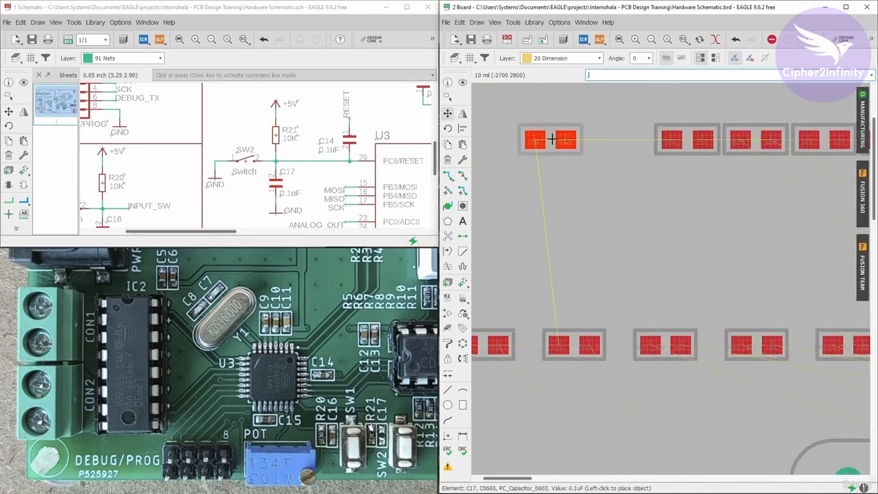
{"action": "scroll", "coordinate": [555, 137], "scroll_direction": "down", "scroll_amount": 5}
{"action": "right_click", "coordinate": [754, 275]}
{"action": "scroll", "coordinate": [754, 276], "scroll_direction": "up", "scroll_amount": 8}
{"action": "left_click", "coordinate": [603, 240]}
{"action": "scroll", "coordinate": [733, 252], "scroll_direction": "down", "scroll_amount": 8}
{"action": "scroll", "coordinate": [735, 253], "scroll_direction": "up", "scroll_amount": 6}
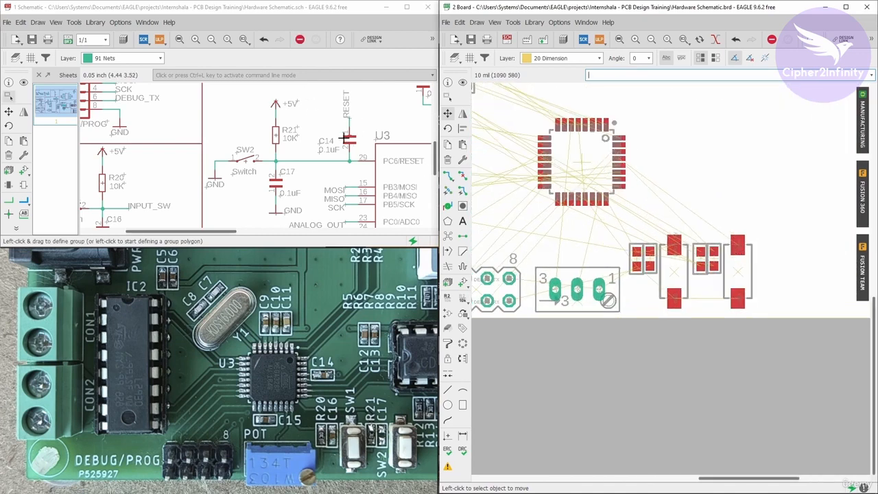
- Highlight capacitor C14 on the RESET line from the schematic and locate it among the unplaced board parts
{"action": "scroll", "coordinate": [332, 174], "scroll_direction": "down", "scroll_amount": 3}
{"action": "scroll", "coordinate": [332, 174], "scroll_direction": "up", "scroll_amount": 2}
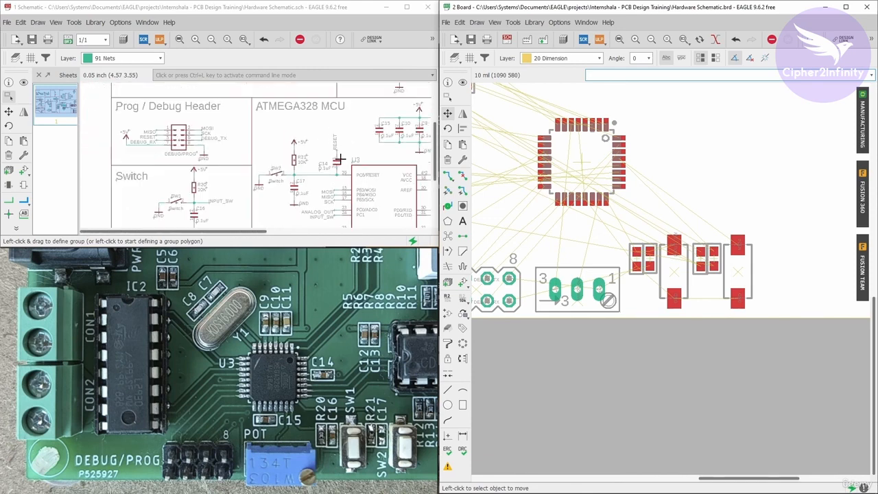
{"action": "left_click", "coordinate": [23, 82]}
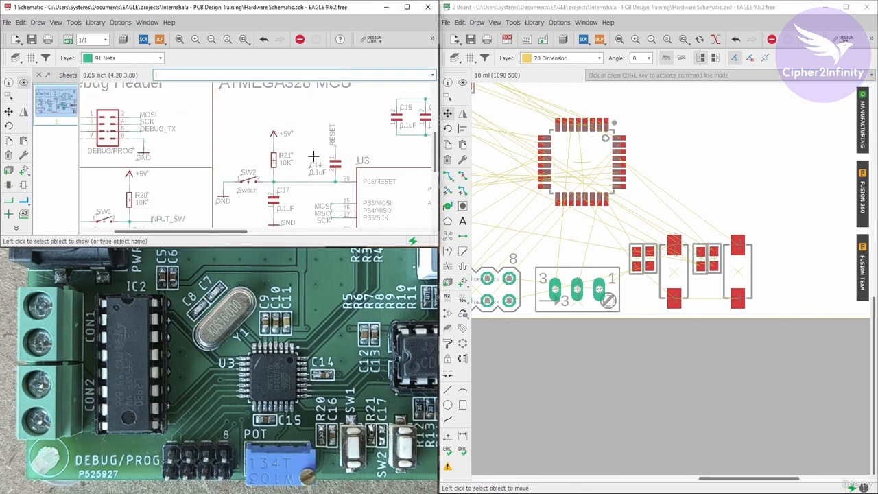
{"action": "scroll", "coordinate": [337, 169], "scroll_direction": "up", "scroll_amount": 3}
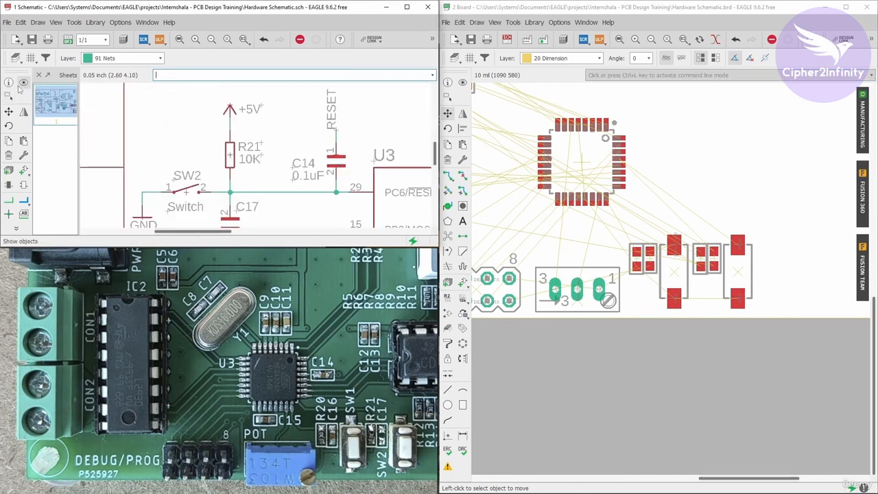
{"action": "left_click", "coordinate": [462, 82]}
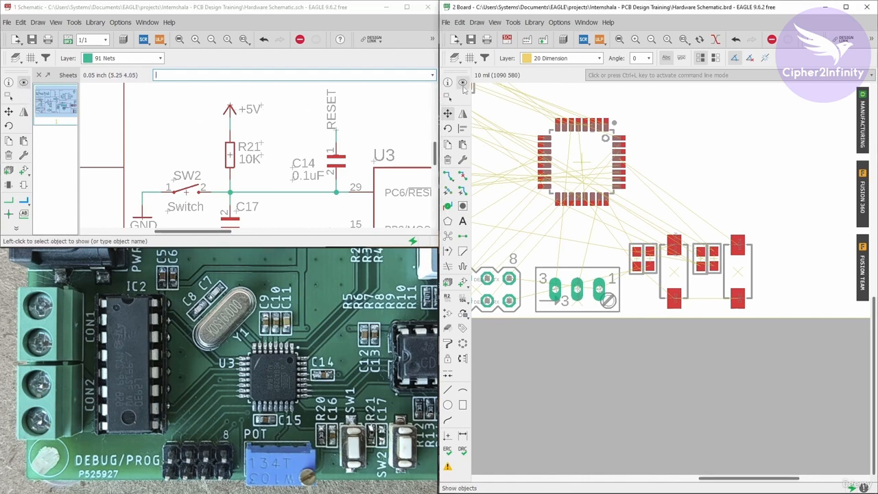
{"action": "left_click", "coordinate": [336, 162]}
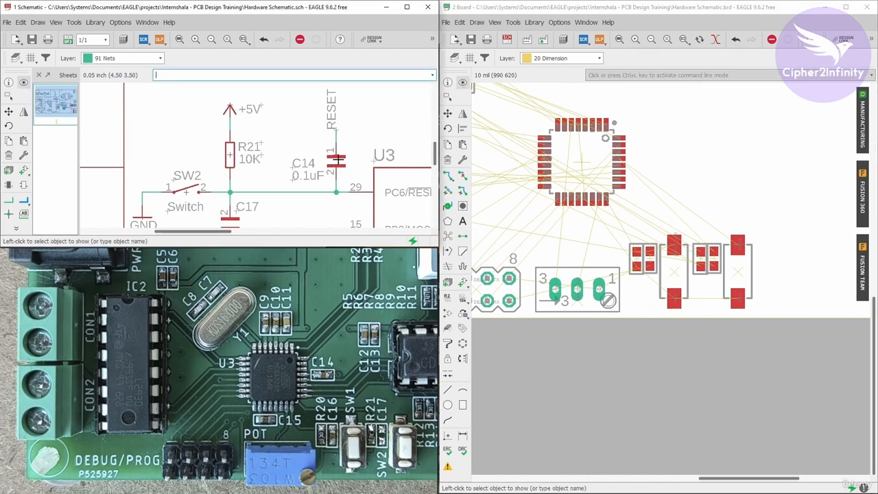
{"action": "left_click", "coordinate": [335, 161]}
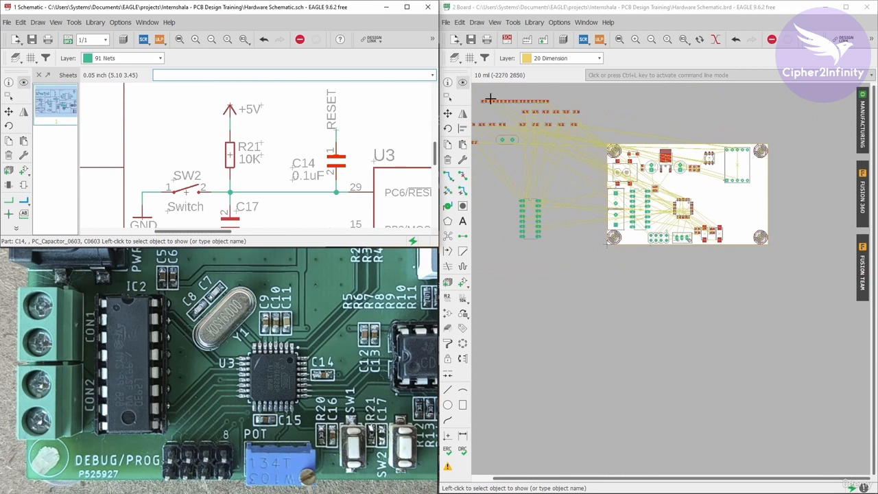
{"action": "scroll", "coordinate": [489, 98], "scroll_direction": "up", "scroll_amount": 6}
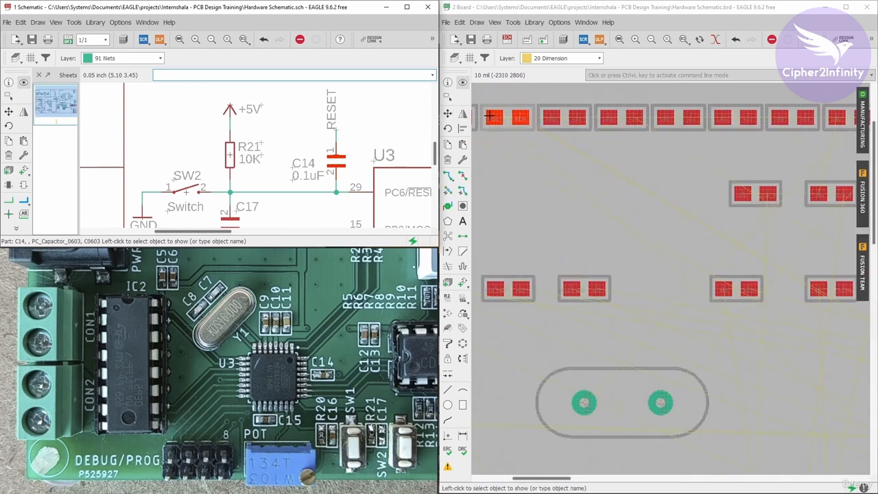
{"action": "left_click", "coordinate": [509, 166]}
- Move capacitor C14 onto the board and place it horizontally to the left of the eight-pin programming header
{"action": "left_click", "coordinate": [447, 113]}
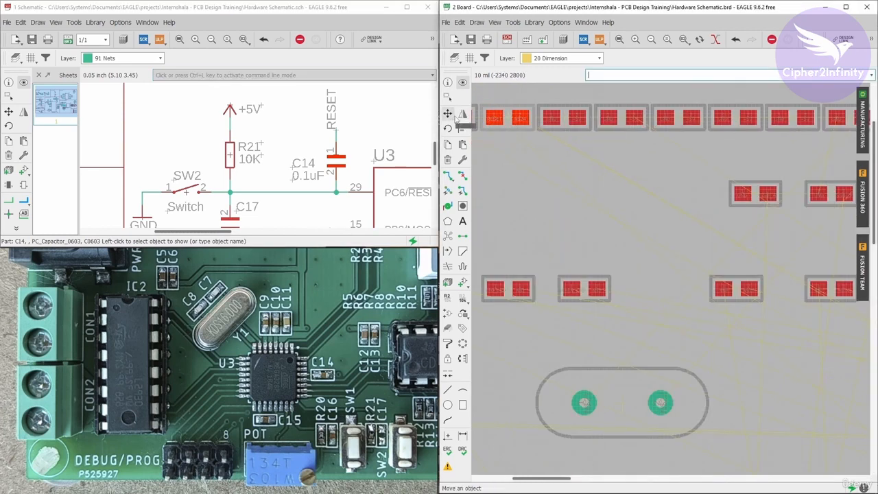
{"action": "left_click", "coordinate": [508, 118]}
{"action": "scroll", "coordinate": [505, 131], "scroll_direction": "down", "scroll_amount": 5}
{"action": "scroll", "coordinate": [507, 134], "scroll_direction": "down", "scroll_amount": 4}
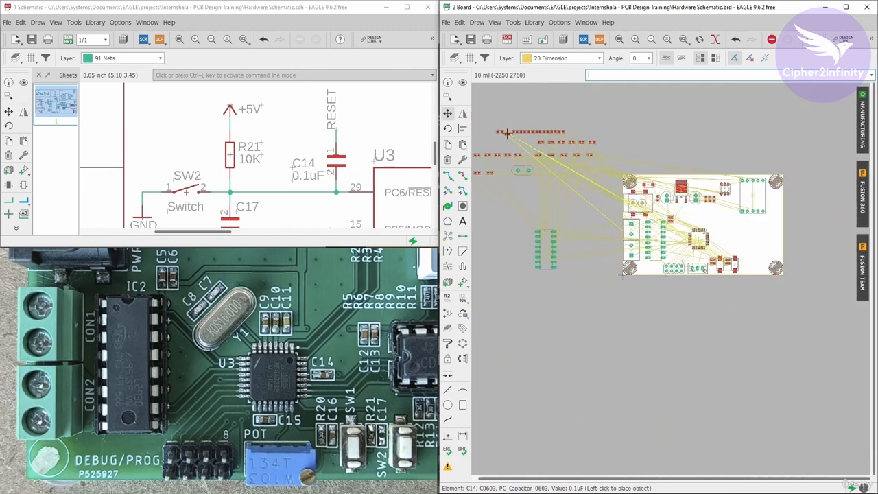
{"action": "scroll", "coordinate": [665, 234], "scroll_direction": "up", "scroll_amount": 4}
{"action": "scroll", "coordinate": [680, 300], "scroll_direction": "up", "scroll_amount": 5}
{"action": "scroll", "coordinate": [671, 364], "scroll_direction": "up", "scroll_amount": 3}
{"action": "scroll", "coordinate": [679, 254], "scroll_direction": "up", "scroll_amount": 4}
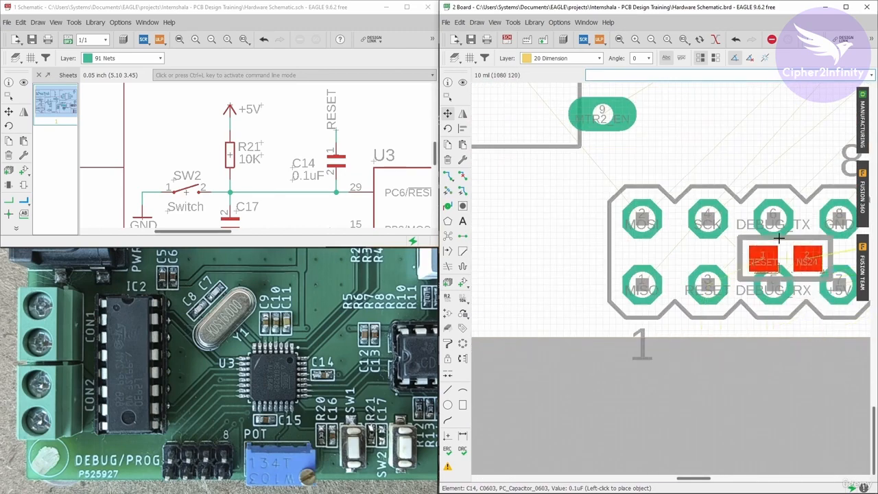
{"action": "scroll", "coordinate": [715, 330], "scroll_direction": "down", "scroll_amount": 2}
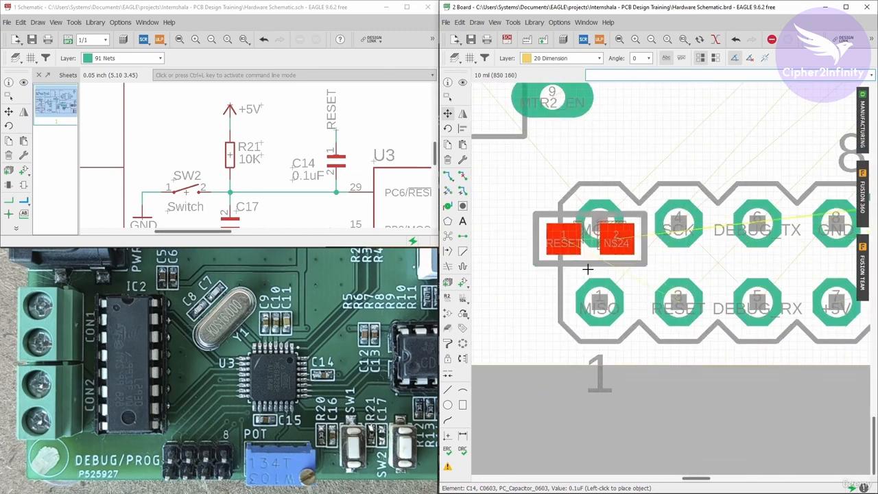
{"action": "scroll", "coordinate": [663, 201], "scroll_direction": "down", "scroll_amount": 3}
{"action": "scroll", "coordinate": [673, 275], "scroll_direction": "up", "scroll_amount": 2}
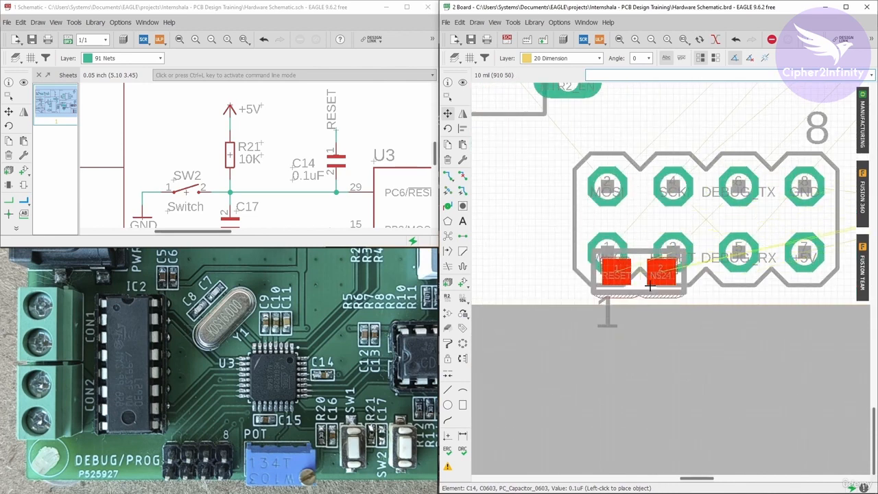
{"action": "left_click", "coordinate": [511, 205]}
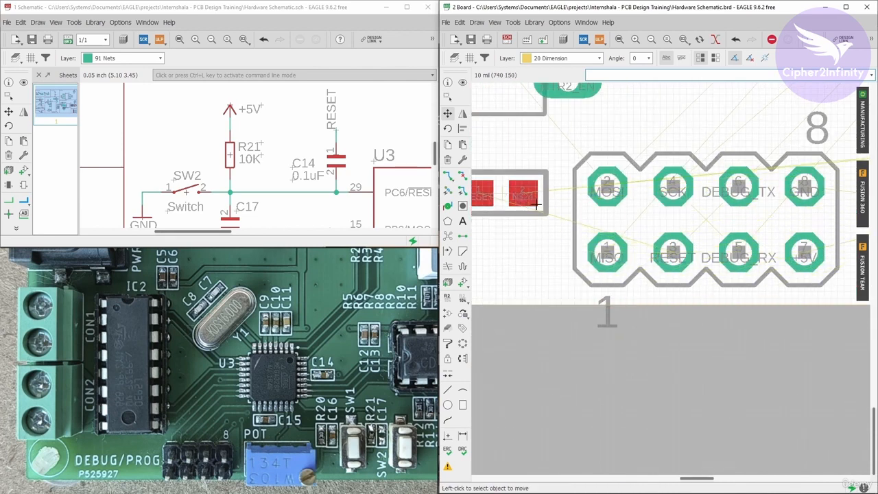
- Move capacitor C14 to the right of the ATMEGA328-AU and place it horizontally with its RESET pad facing the chip
{"action": "scroll", "coordinate": [549, 219], "scroll_direction": "down", "scroll_amount": 2}
{"action": "scroll", "coordinate": [617, 240], "scroll_direction": "up", "scroll_amount": 3}
{"action": "scroll", "coordinate": [663, 253], "scroll_direction": "down", "scroll_amount": 2}
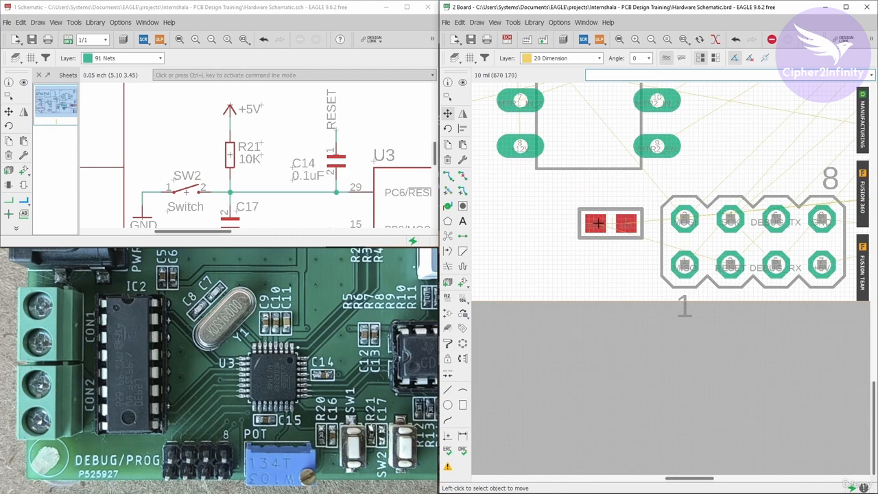
{"action": "scroll", "coordinate": [593, 261], "scroll_direction": "down", "scroll_amount": 3}
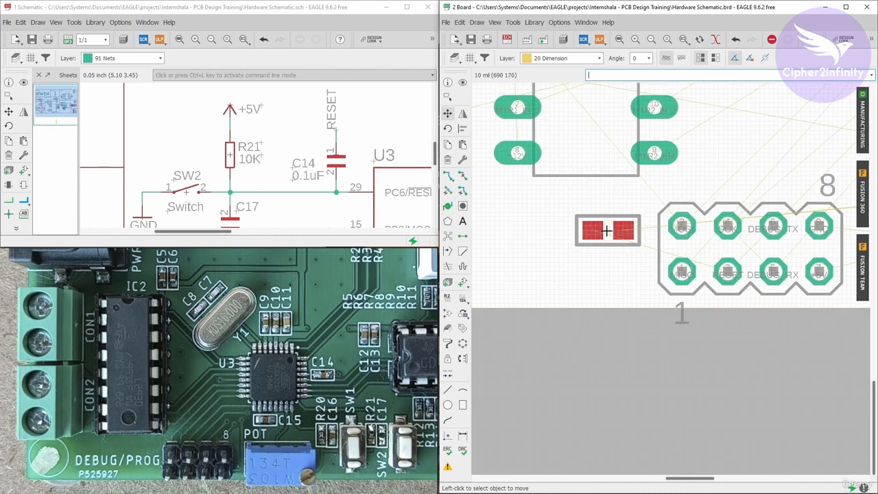
{"action": "left_click", "coordinate": [604, 230]}
{"action": "scroll", "coordinate": [552, 242], "scroll_direction": "down", "scroll_amount": 2}
{"action": "scroll", "coordinate": [782, 154], "scroll_direction": "up", "scroll_amount": 2}
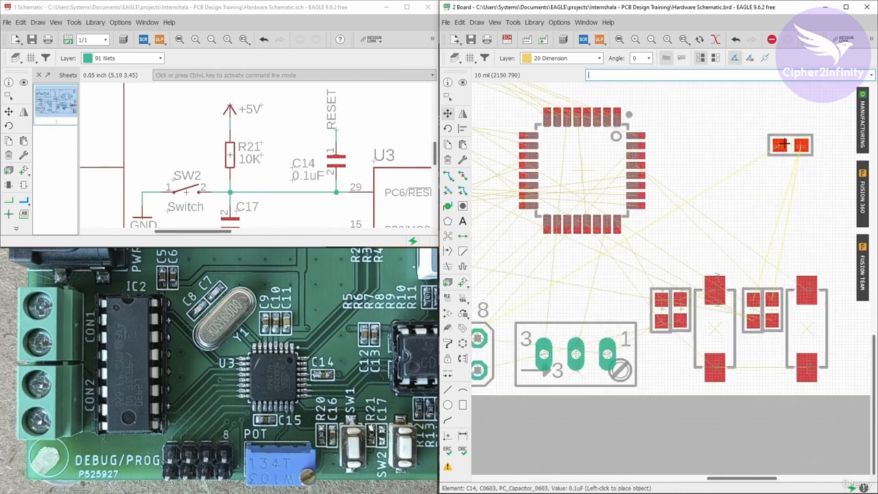
{"action": "scroll", "coordinate": [782, 305], "scroll_direction": "up", "scroll_amount": 3}
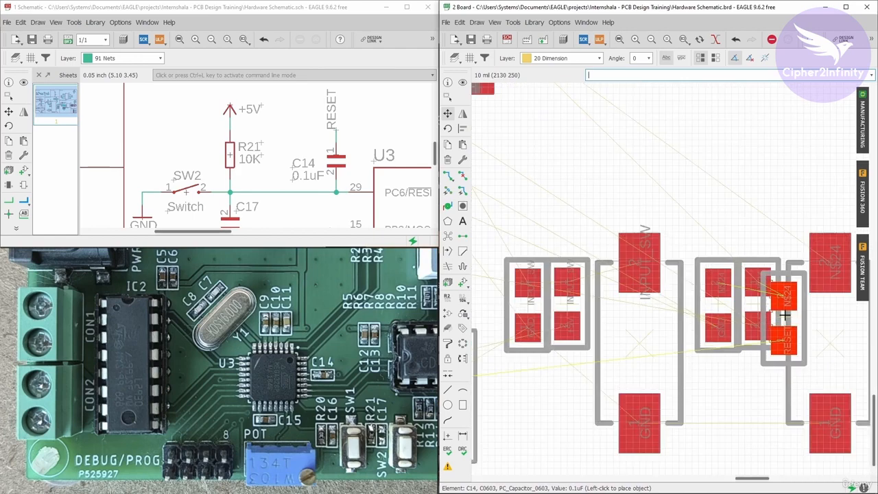
{"action": "scroll", "coordinate": [655, 289], "scroll_direction": "down", "scroll_amount": 2}
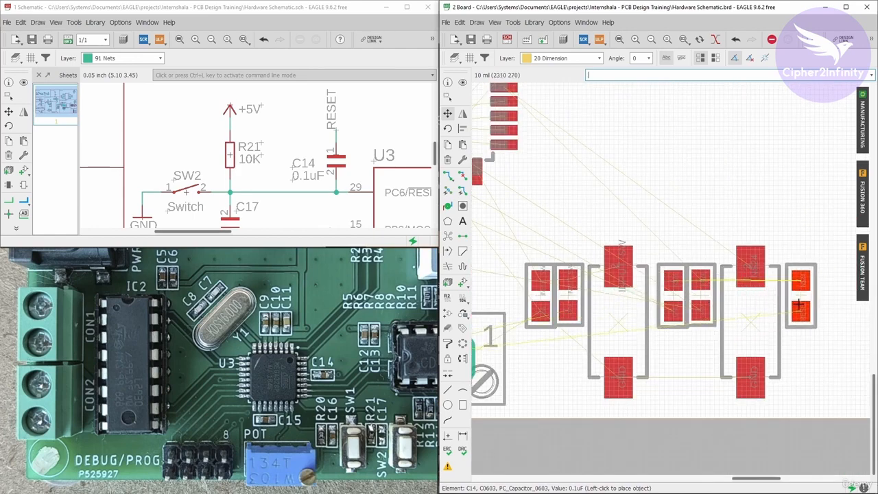
{"action": "scroll", "coordinate": [803, 298], "scroll_direction": "down", "scroll_amount": 1}
{"action": "scroll", "coordinate": [638, 199], "scroll_direction": "up", "scroll_amount": 3}
{"action": "scroll", "coordinate": [624, 289], "scroll_direction": "up", "scroll_amount": 1}
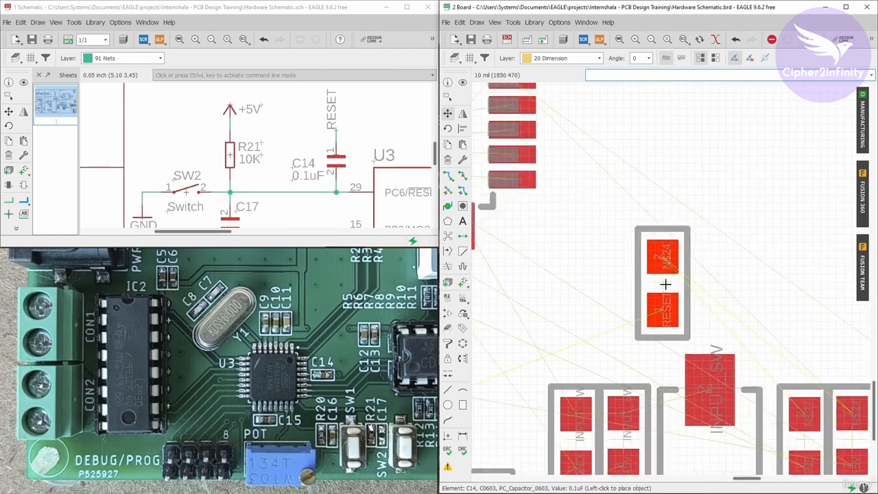
{"action": "scroll", "coordinate": [623, 199], "scroll_direction": "down", "scroll_amount": 1}
{"action": "scroll", "coordinate": [656, 227], "scroll_direction": "down", "scroll_amount": 2}
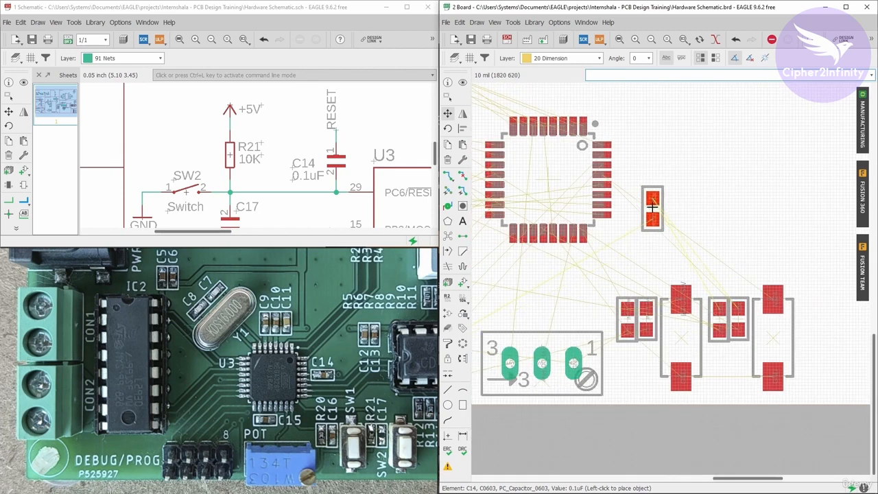
{"action": "scroll", "coordinate": [652, 205], "scroll_direction": "down", "scroll_amount": 1}
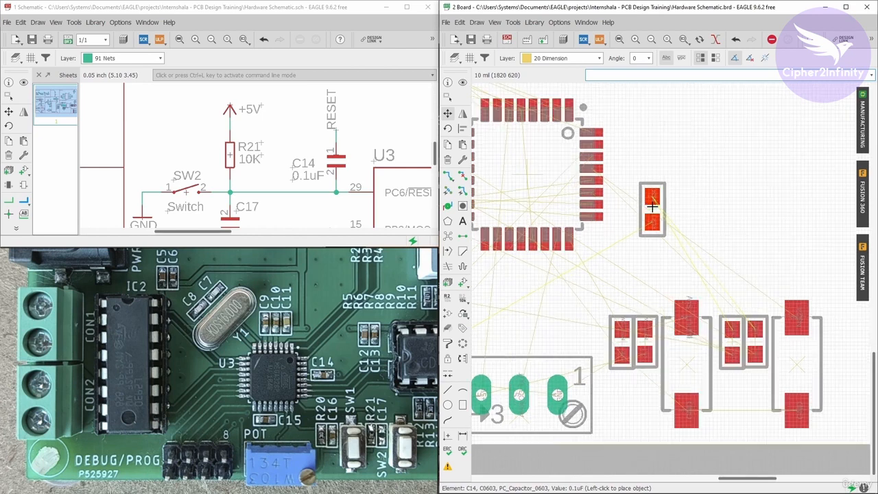
{"action": "scroll", "coordinate": [649, 198], "scroll_direction": "up", "scroll_amount": 4}
{"action": "scroll", "coordinate": [703, 275], "scroll_direction": "down", "scroll_amount": 2}
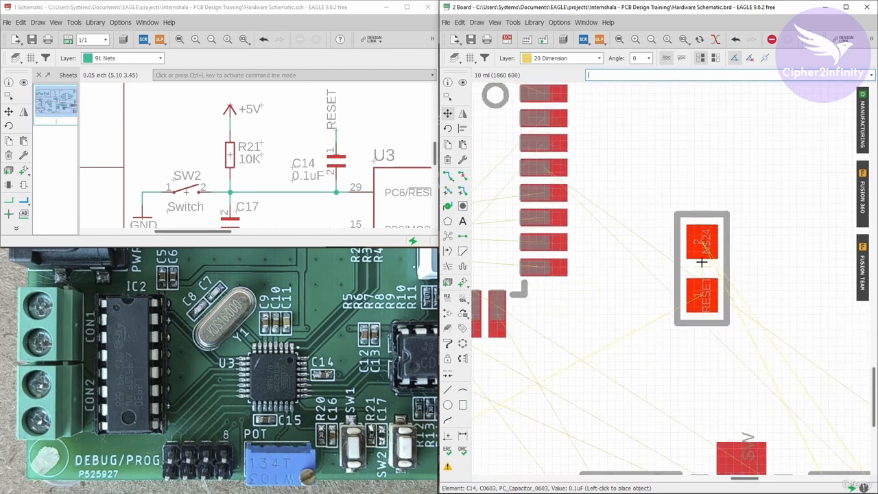
{"action": "right_click", "coordinate": [692, 248]}
{"action": "right_click", "coordinate": [651, 179]}
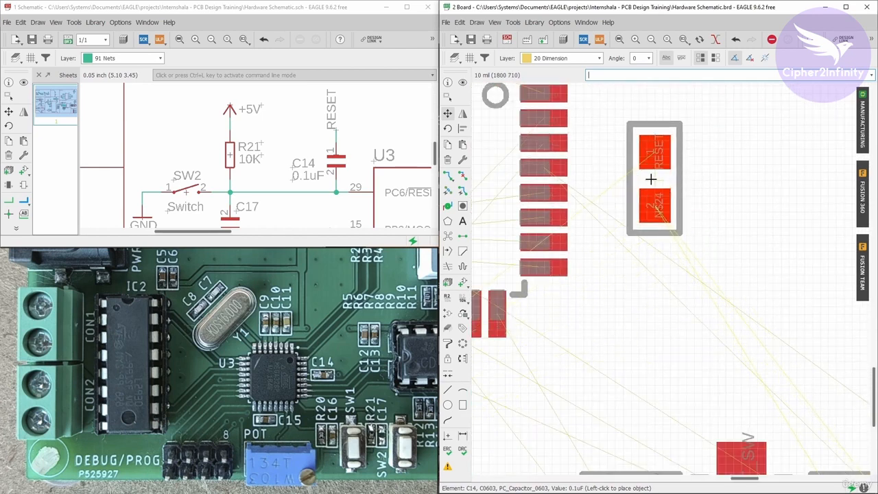
{"action": "right_click", "coordinate": [652, 179]}
{"action": "left_click", "coordinate": [653, 180]}
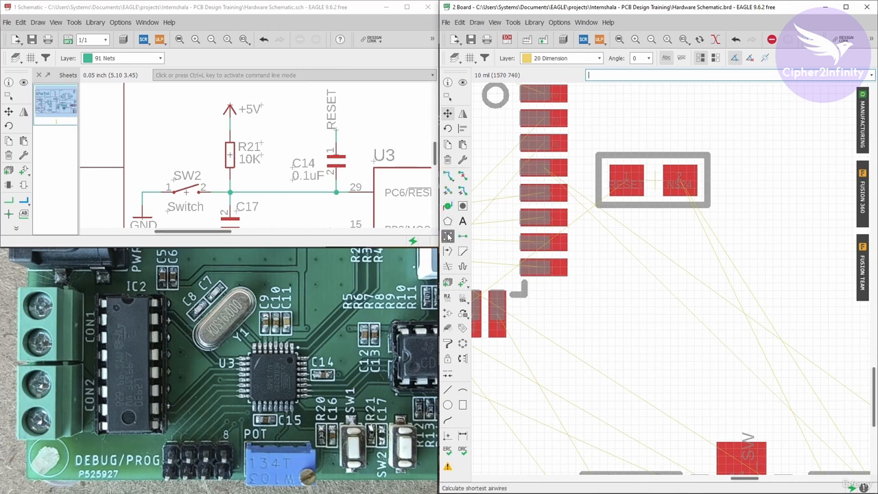
- Recalculate the ratsnest, then rotate C14 by 180 degrees so its N$24 pad faces the ATMEGA328-AU
{"action": "left_click", "coordinate": [447, 236]}
{"action": "scroll", "coordinate": [678, 198], "scroll_direction": "down", "scroll_amount": 5}
{"action": "scroll", "coordinate": [656, 190], "scroll_direction": "up", "scroll_amount": 2}
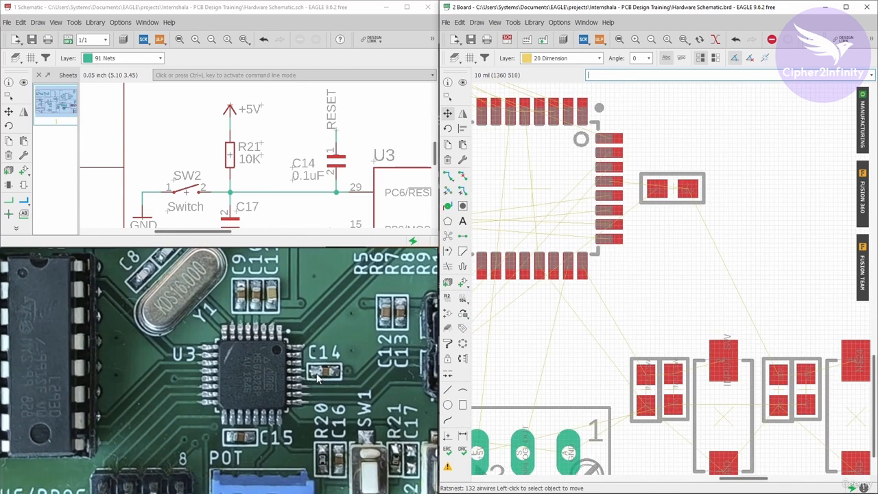
{"action": "scroll", "coordinate": [664, 193], "scroll_direction": "up", "scroll_amount": 5}
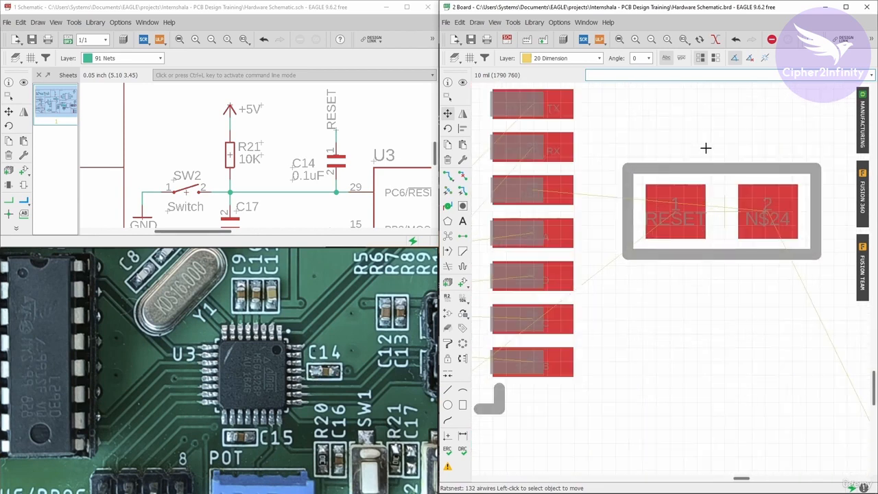
{"action": "left_click", "coordinate": [724, 211]}
{"action": "right_click", "coordinate": [726, 210]}
{"action": "right_click", "coordinate": [713, 195]}
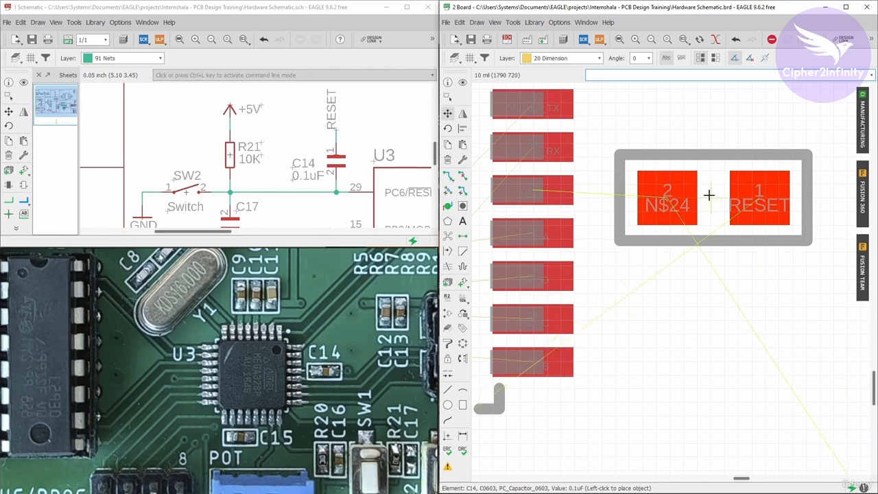
{"action": "left_click", "coordinate": [701, 192]}
- Recalculate the ratsnest and check C14's airwires and the overall board placement
{"action": "scroll", "coordinate": [657, 200], "scroll_direction": "down", "scroll_amount": 2}
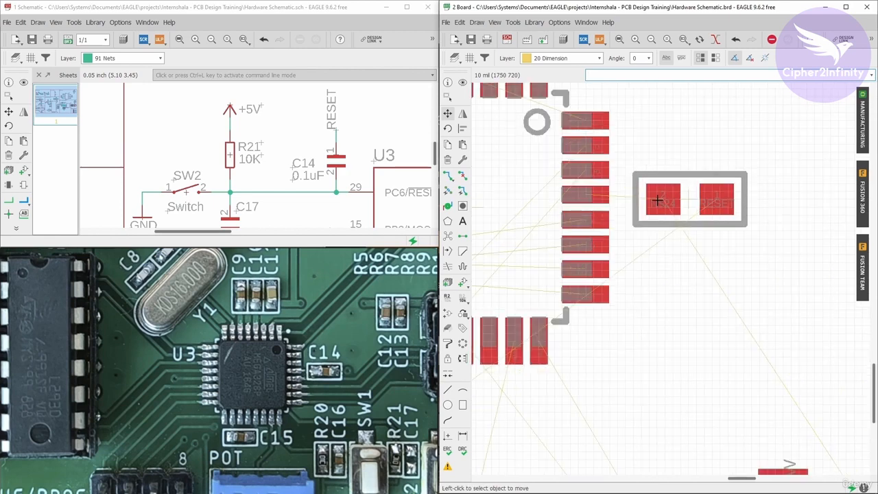
{"action": "scroll", "coordinate": [741, 248], "scroll_direction": "down", "scroll_amount": 3}
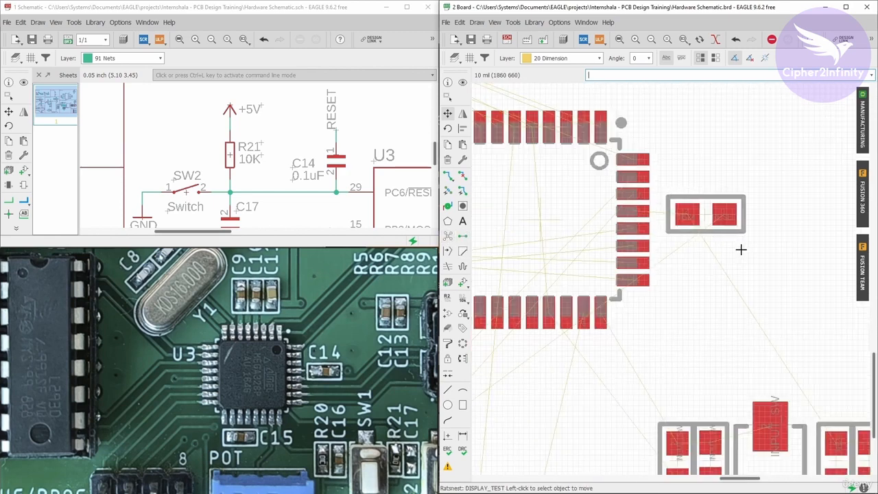
{"action": "scroll", "coordinate": [662, 227], "scroll_direction": "down", "scroll_amount": 4}
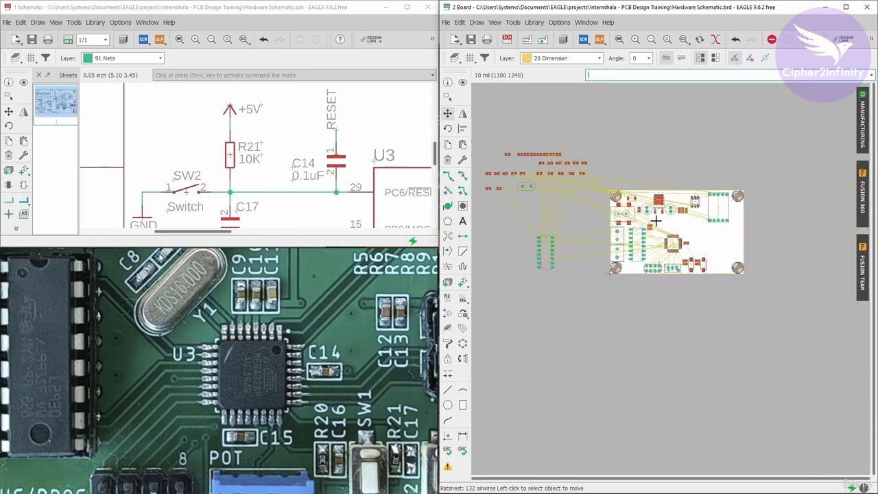
- Locate the ATMEGA328 MCU's +5V decoupling capacitors in the schematic and highlight C15 with the Show command
{"action": "scroll", "coordinate": [656, 221], "scroll_direction": "down", "scroll_amount": 1}
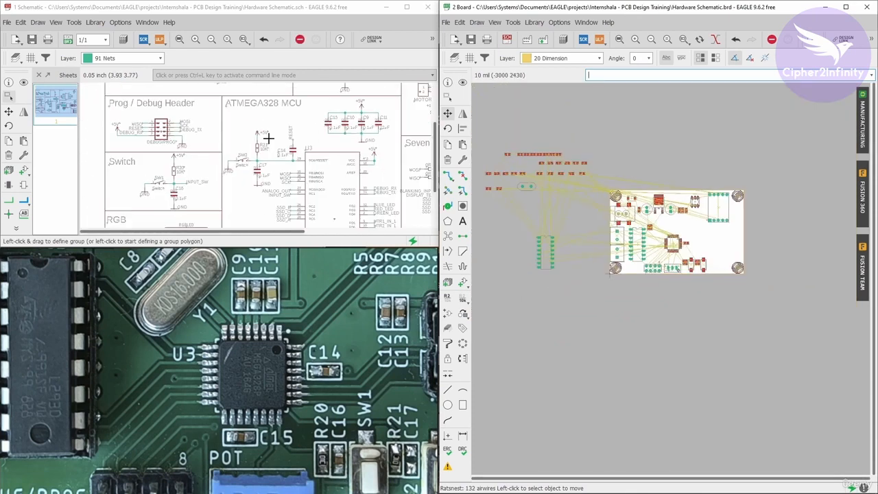
{"action": "scroll", "coordinate": [302, 141], "scroll_direction": "down", "scroll_amount": 4}
{"action": "scroll", "coordinate": [370, 114], "scroll_direction": "up", "scroll_amount": 4}
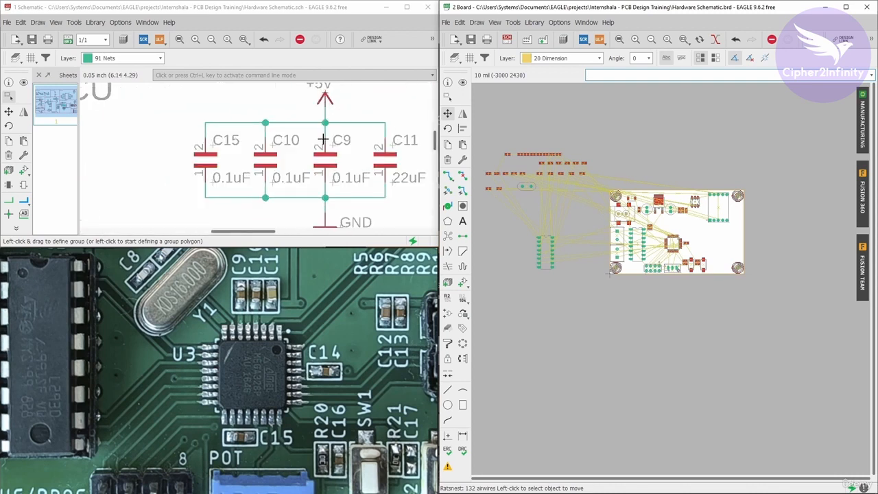
{"action": "scroll", "coordinate": [312, 168], "scroll_direction": "down", "scroll_amount": 2}
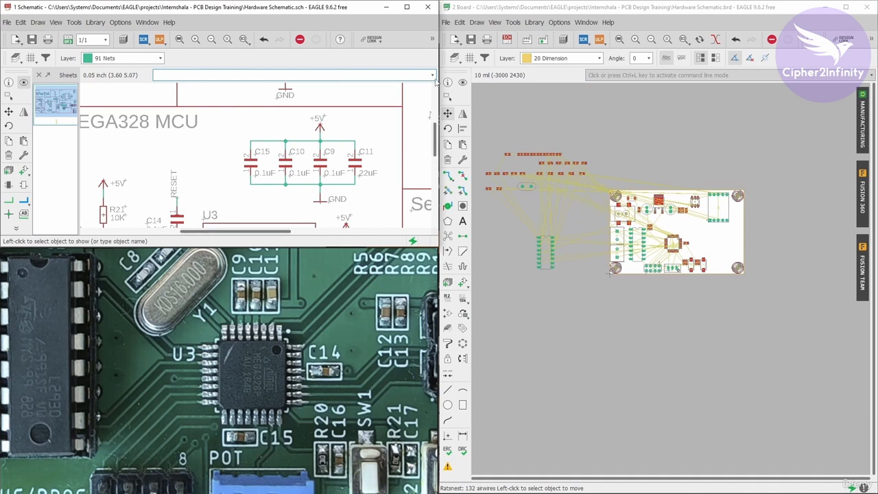
{"action": "left_click", "coordinate": [462, 83]}
{"action": "scroll", "coordinate": [347, 153], "scroll_direction": "up", "scroll_amount": 2}
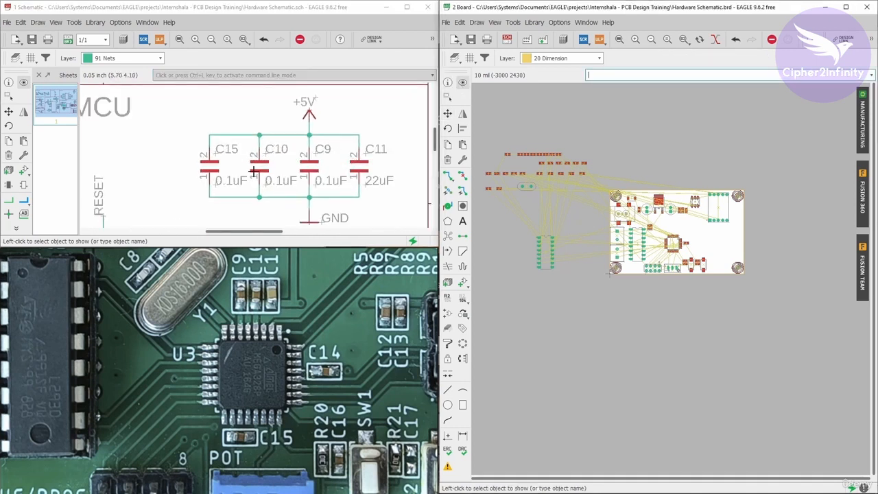
{"action": "left_click", "coordinate": [210, 169]}
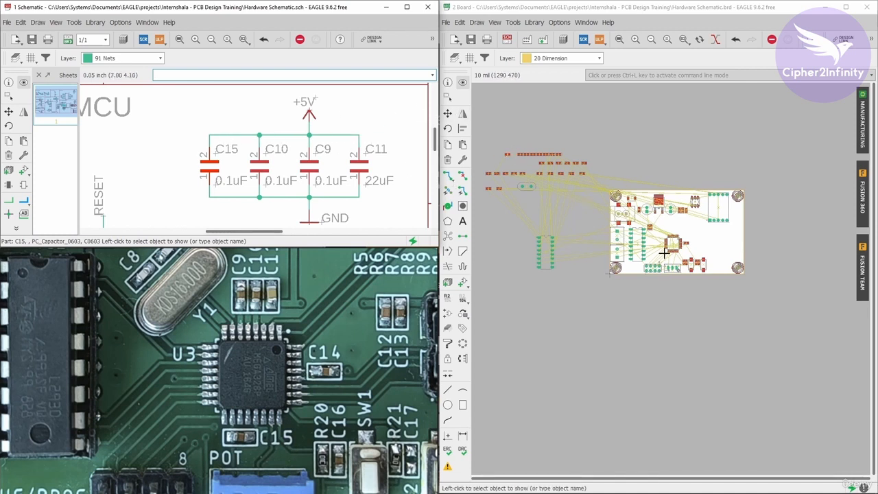
- Move capacitor C15 from the unplaced parts onto the board, in the free area above the ATMEGA328-AU
{"action": "left_click", "coordinate": [447, 114]}
{"action": "left_click", "coordinate": [531, 164]}
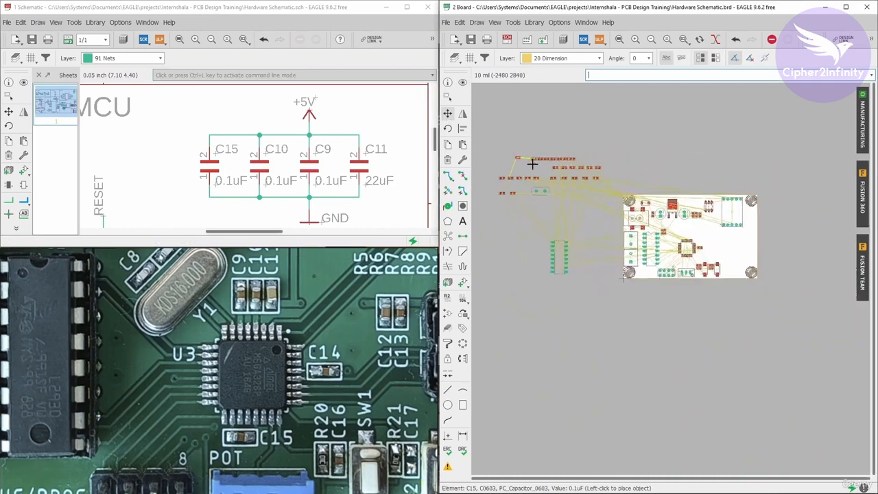
{"action": "scroll", "coordinate": [672, 228], "scroll_direction": "up", "scroll_amount": 6}
{"action": "left_click", "coordinate": [719, 231]}
- Highlight C10 from the schematic and move it onto the board above the ATMEGA328-AU, close to C15
{"action": "left_click", "coordinate": [462, 82]}
{"action": "left_click", "coordinate": [255, 167]}
{"action": "scroll", "coordinate": [686, 247], "scroll_direction": "down", "scroll_amount": 5}
{"action": "scroll", "coordinate": [552, 164], "scroll_direction": "up", "scroll_amount": 8}
{"action": "left_click", "coordinate": [447, 113]}
{"action": "left_click", "coordinate": [534, 157]}
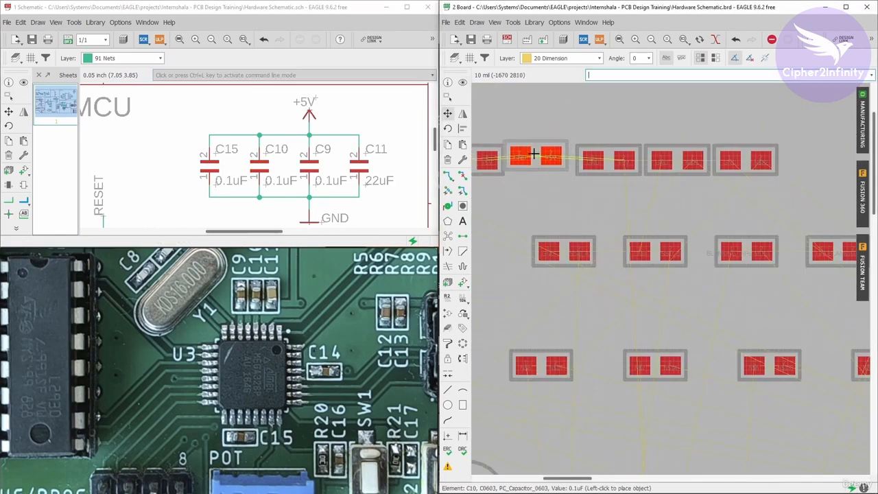
{"action": "scroll", "coordinate": [538, 159], "scroll_direction": "down", "scroll_amount": 8}
{"action": "left_click", "coordinate": [790, 293]}
- Highlight C9 from the schematic and move it onto the board, stacked with C15 and C10 above the ATMEGA328-AU
{"action": "left_click", "coordinate": [463, 82]}
{"action": "left_click", "coordinate": [305, 170]}
{"action": "scroll", "coordinate": [639, 257], "scroll_direction": "down", "scroll_amount": 5}
{"action": "scroll", "coordinate": [485, 138], "scroll_direction": "up", "scroll_amount": 9}
{"action": "left_click", "coordinate": [447, 113]}
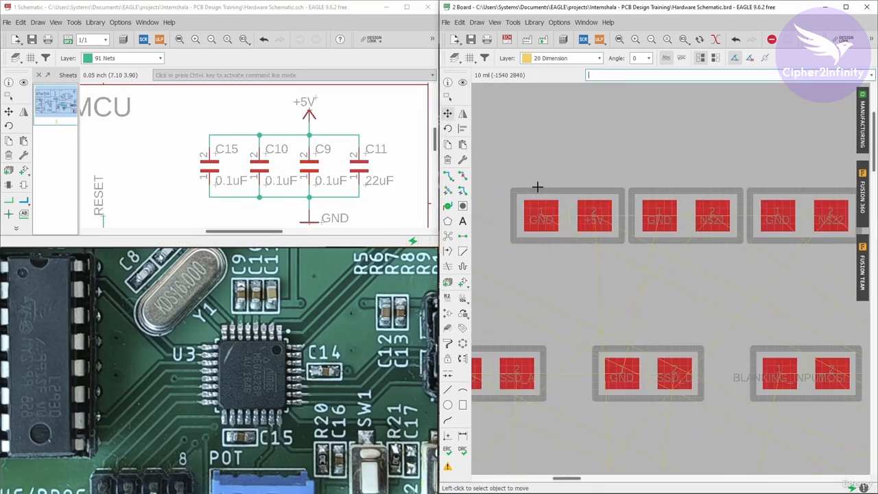
{"action": "left_click", "coordinate": [540, 192]}
{"action": "scroll", "coordinate": [542, 192], "scroll_direction": "down", "scroll_amount": 8}
{"action": "scroll", "coordinate": [713, 241], "scroll_direction": "up", "scroll_amount": 8}
{"action": "left_click", "coordinate": [686, 213]}
- Highlight C11 from the schematic and move it onto the board, to the right of the stacked C15, C10 and C9
{"action": "left_click", "coordinate": [462, 82]}
{"action": "left_click", "coordinate": [358, 167]}
{"action": "scroll", "coordinate": [768, 256], "scroll_direction": "down", "scroll_amount": 8}
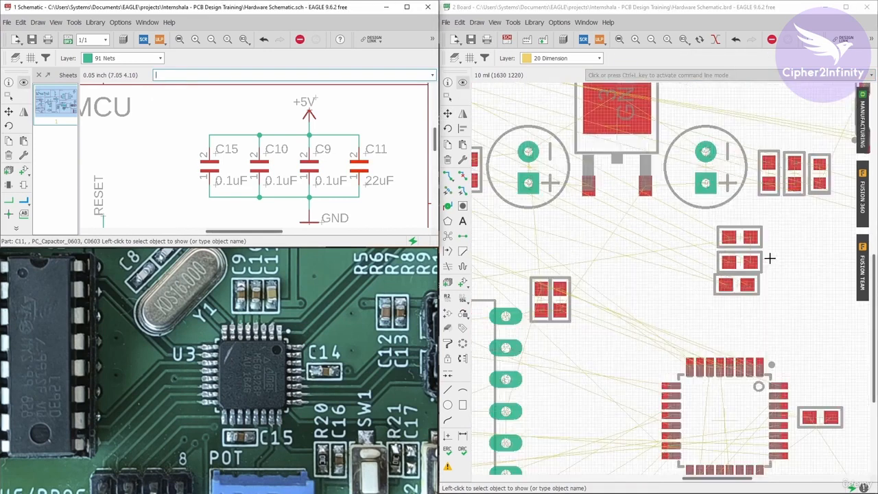
{"action": "scroll", "coordinate": [528, 165], "scroll_direction": "up", "scroll_amount": 6}
{"action": "left_click", "coordinate": [448, 114]}
{"action": "left_click", "coordinate": [591, 200]}
{"action": "scroll", "coordinate": [594, 201], "scroll_direction": "down", "scroll_amount": 5}
{"action": "scroll", "coordinate": [781, 232], "scroll_direction": "up", "scroll_amount": 6}
{"action": "left_click", "coordinate": [695, 268]}
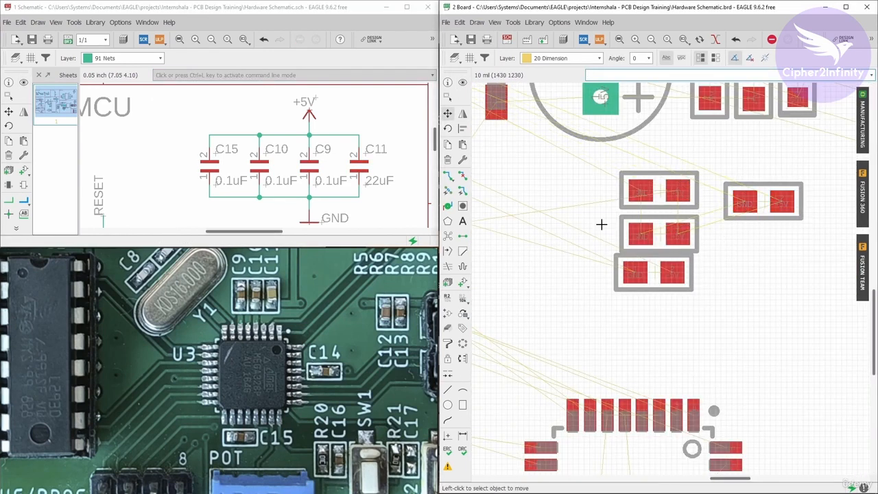
- Examine the ATMEGA328-AU's upper pin row and the space between it and the four decoupling capacitors
{"action": "scroll", "coordinate": [604, 205], "scroll_direction": "down", "scroll_amount": 2}
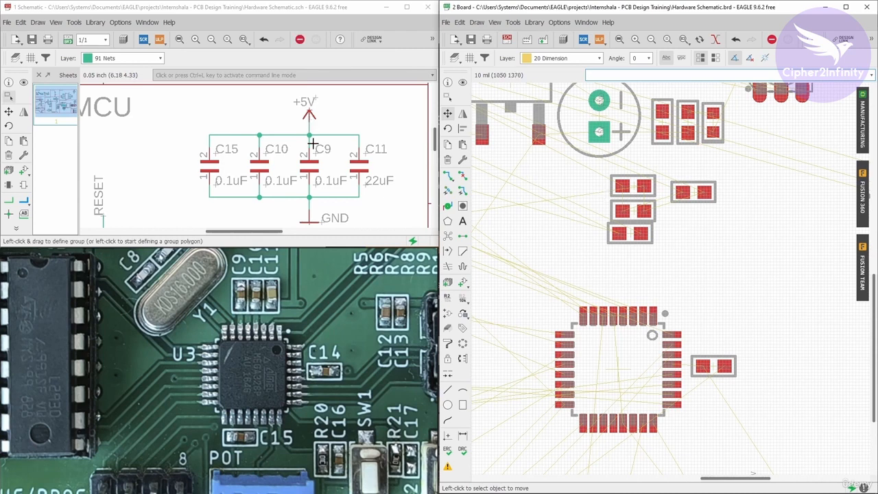
{"action": "left_click", "coordinate": [463, 82]}
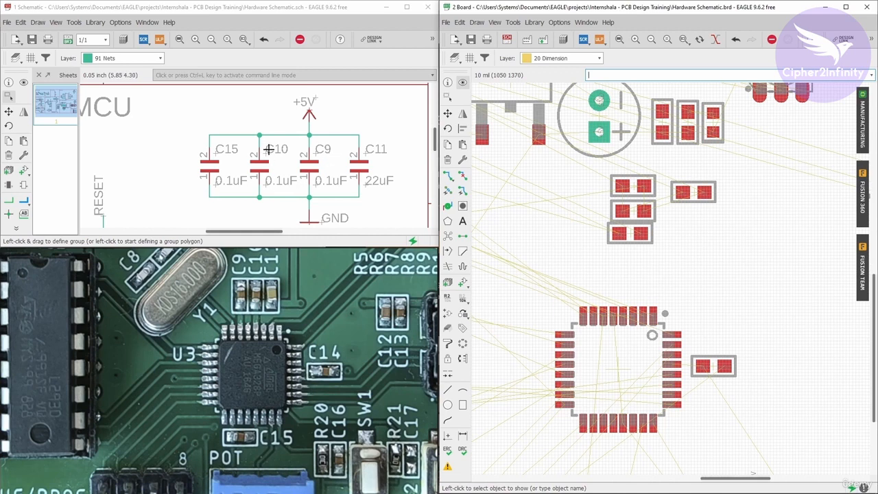
{"action": "scroll", "coordinate": [602, 174], "scroll_direction": "down", "scroll_amount": 3}
{"action": "scroll", "coordinate": [596, 280], "scroll_direction": "up", "scroll_amount": 2}
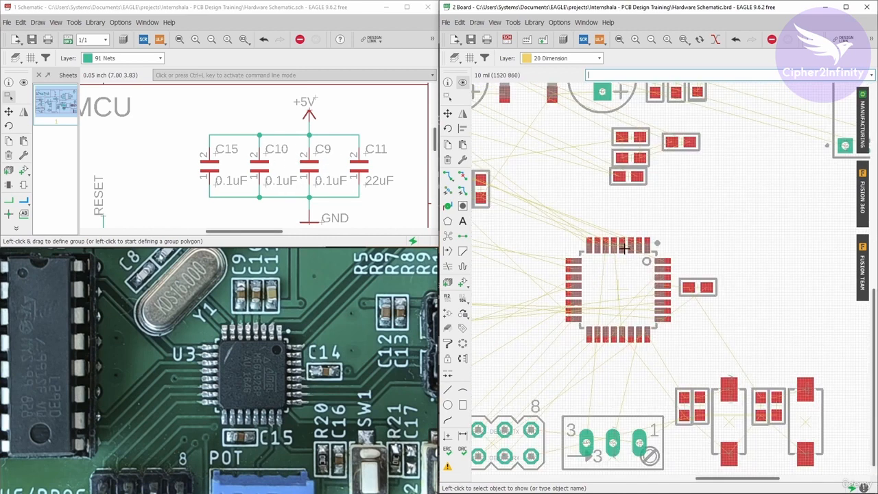
{"action": "scroll", "coordinate": [624, 249], "scroll_direction": "up", "scroll_amount": 2}
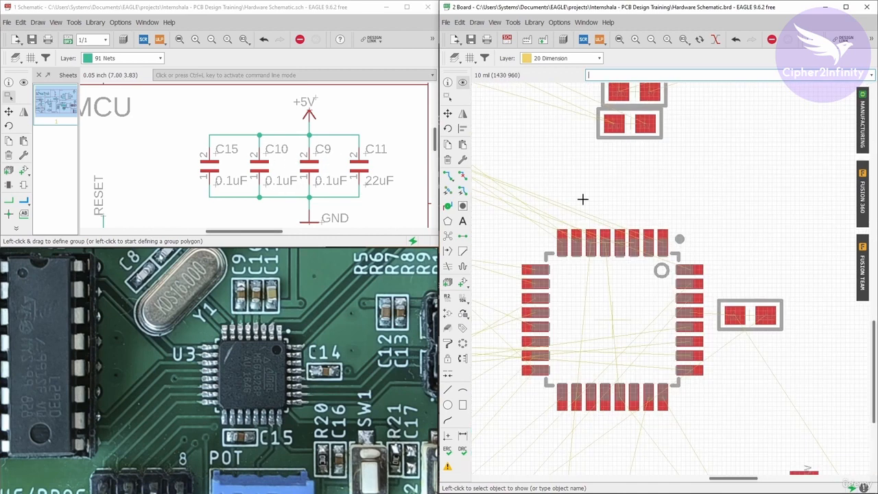
{"action": "scroll", "coordinate": [598, 242], "scroll_direction": "up", "scroll_amount": 2}
{"action": "scroll", "coordinate": [598, 242], "scroll_direction": "up", "scroll_amount": 1}
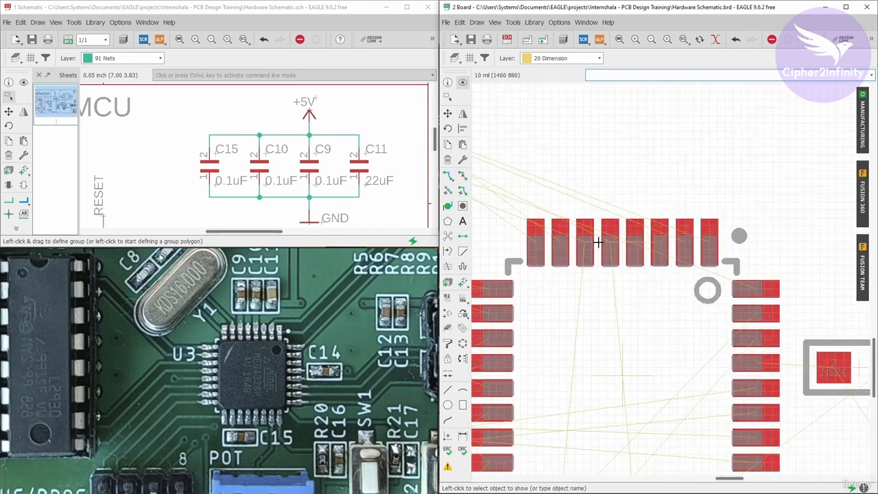
{"action": "scroll", "coordinate": [596, 233], "scroll_direction": "down", "scroll_amount": 3}
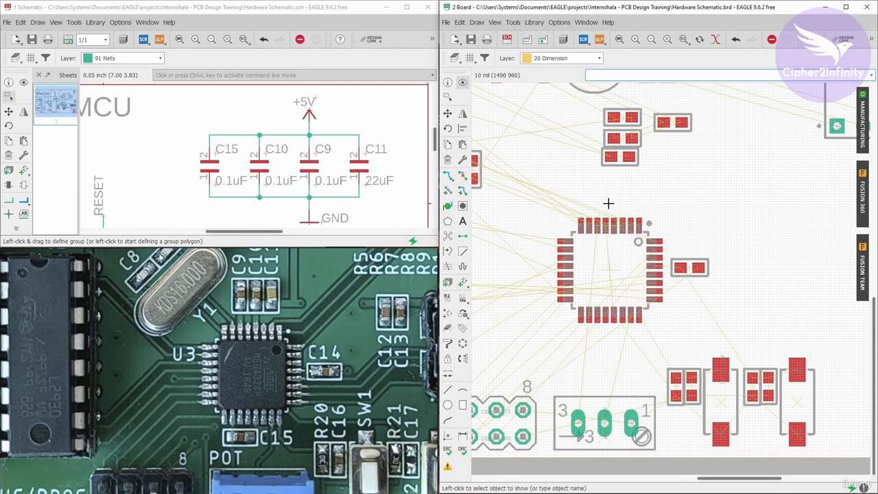
{"action": "scroll", "coordinate": [619, 161], "scroll_direction": "up", "scroll_amount": 3}
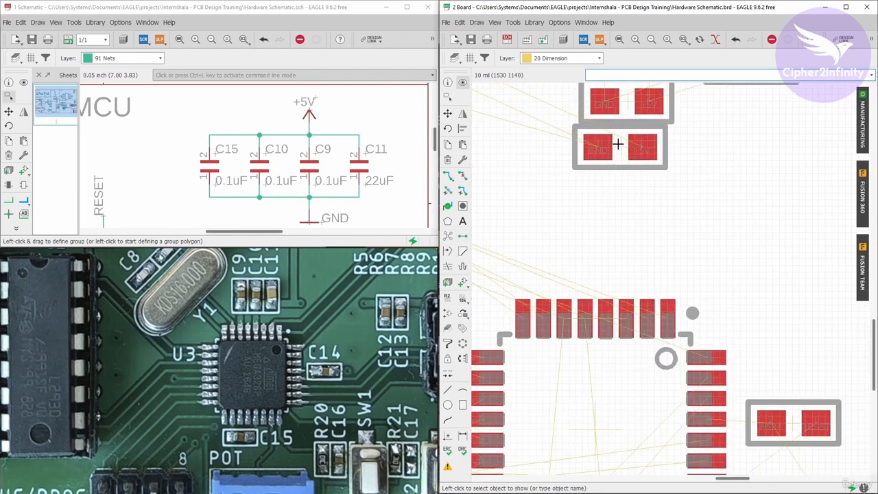
{"action": "scroll", "coordinate": [569, 260], "scroll_direction": "down", "scroll_amount": 2}
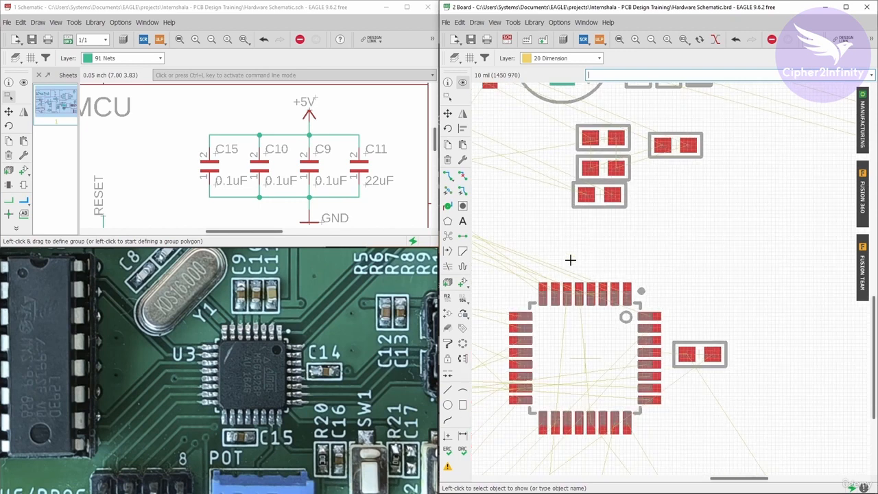
{"action": "scroll", "coordinate": [569, 260], "scroll_direction": "down", "scroll_amount": 2}
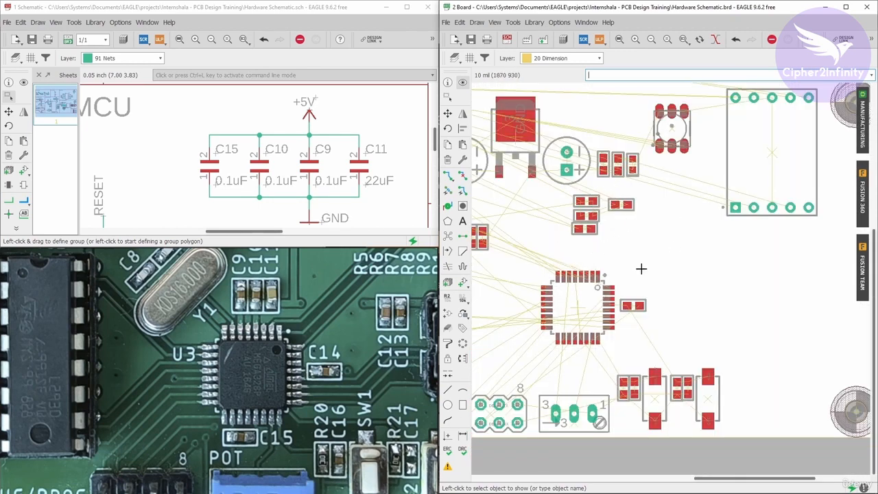
- Check the GND and +5V pad orientation of the capacitors stacked above the ATMEGA328-AU
{"action": "scroll", "coordinate": [650, 260], "scroll_direction": "down", "scroll_amount": 2}
{"action": "scroll", "coordinate": [608, 233], "scroll_direction": "up", "scroll_amount": 4}
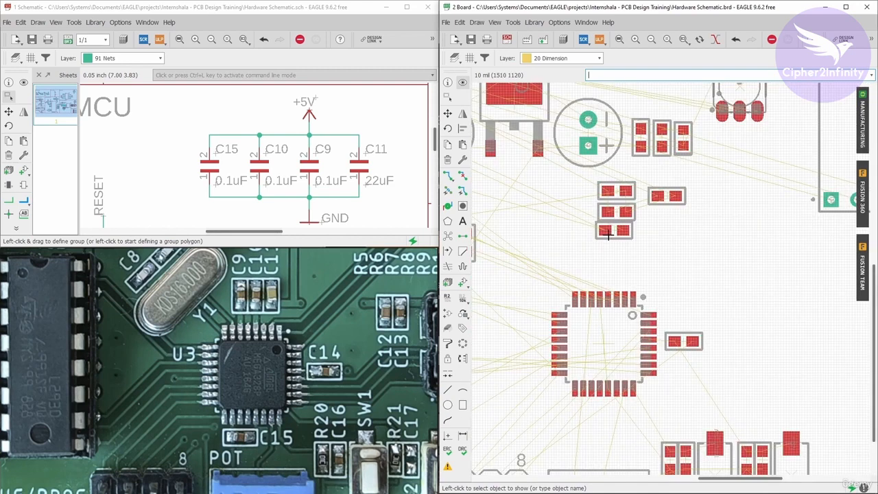
{"action": "scroll", "coordinate": [607, 233], "scroll_direction": "up", "scroll_amount": 4}
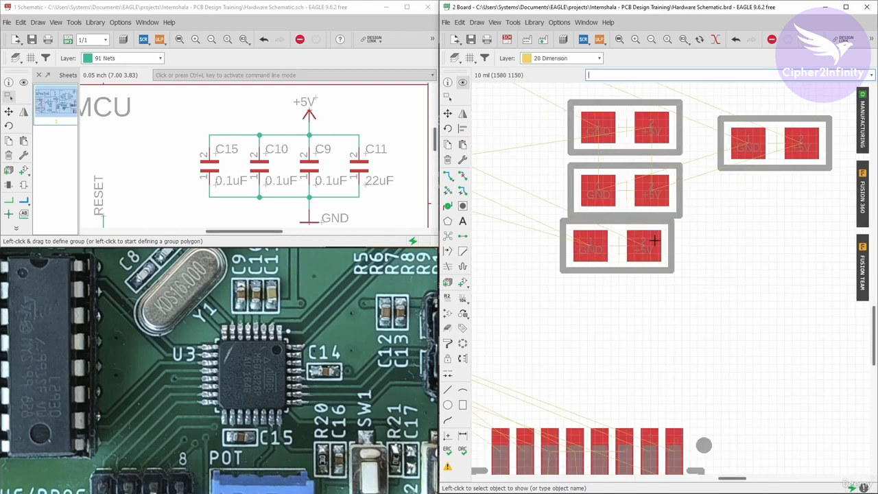
{"action": "scroll", "coordinate": [654, 240], "scroll_direction": "up", "scroll_amount": 2}
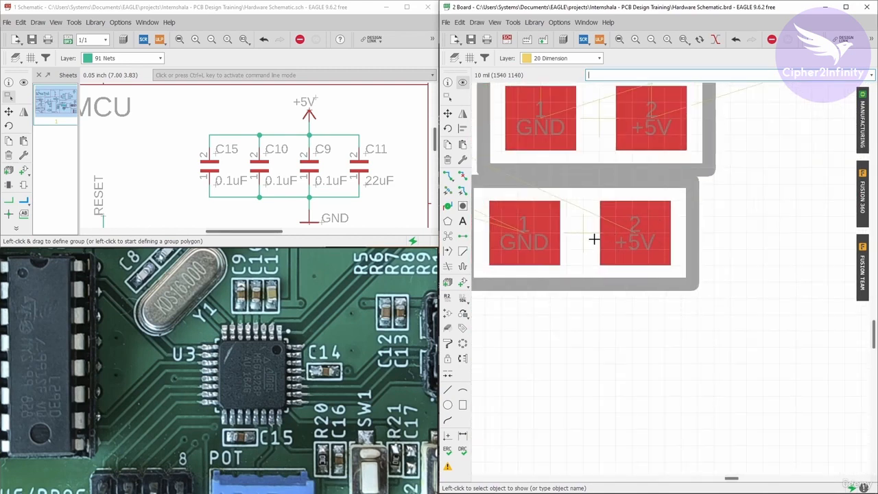
{"action": "scroll", "coordinate": [608, 229], "scroll_direction": "down", "scroll_amount": 8}
{"action": "scroll", "coordinate": [601, 303], "scroll_direction": "up", "scroll_amount": 3}
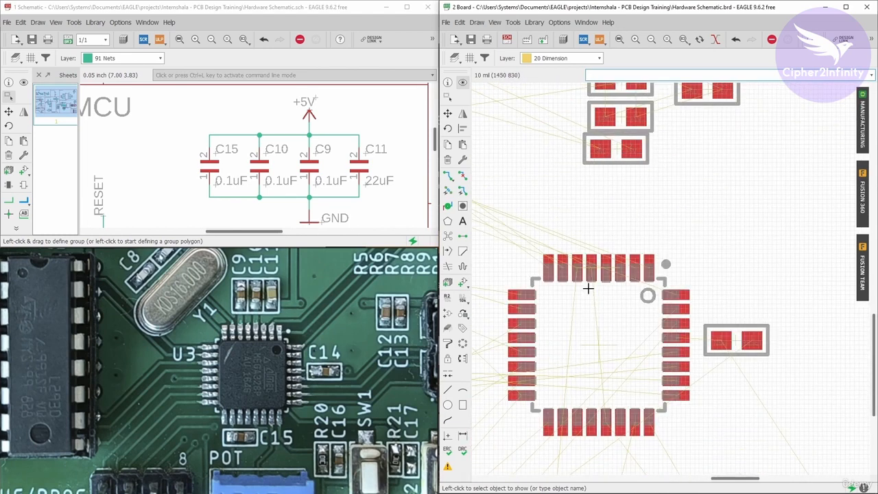
{"action": "scroll", "coordinate": [616, 323], "scroll_direction": "down", "scroll_amount": 2}
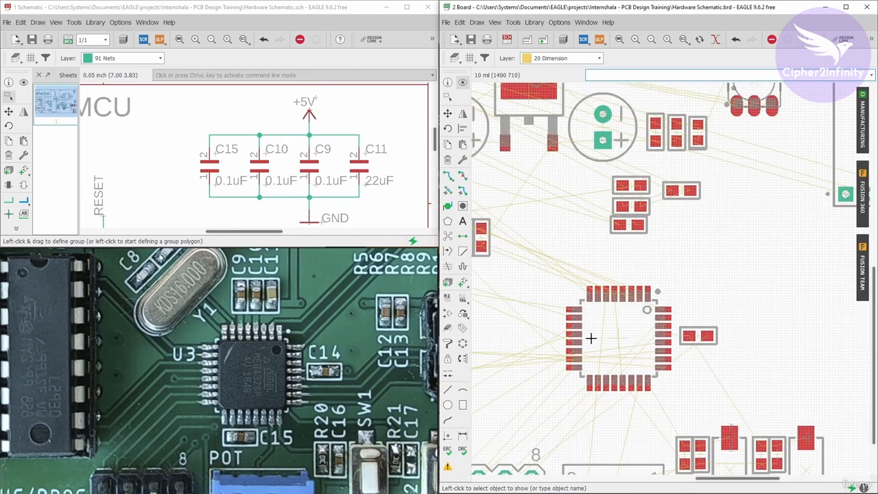
- Inspect the net labels on the ATMEGA328-AU's upper pins to identify its +5V and GND supply pins
{"action": "scroll", "coordinate": [633, 308], "scroll_direction": "up", "scroll_amount": 1}
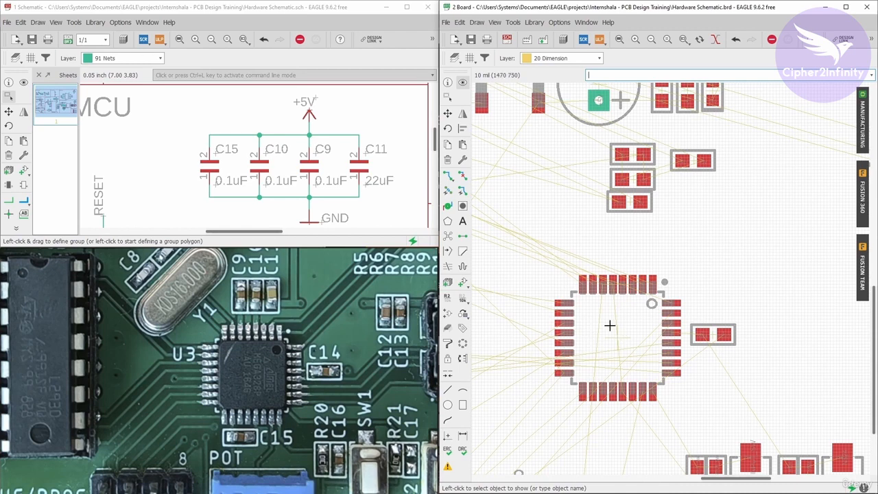
{"action": "scroll", "coordinate": [608, 290], "scroll_direction": "up", "scroll_amount": 6}
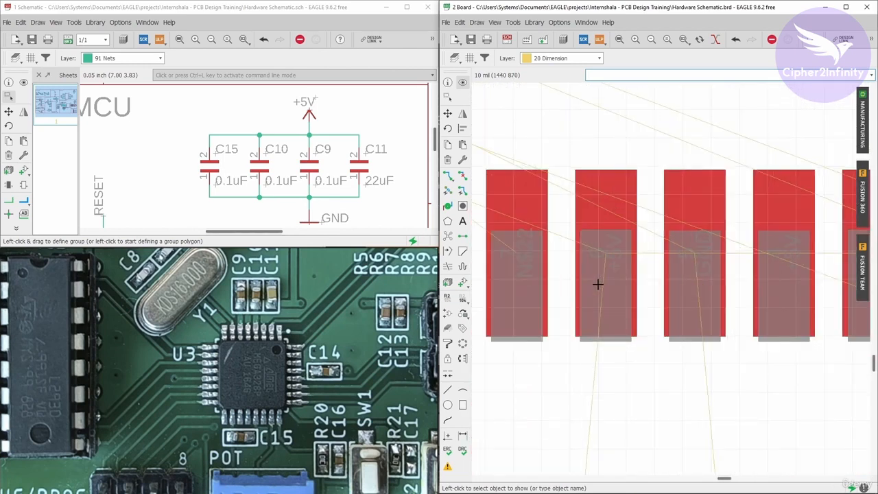
{"action": "scroll", "coordinate": [607, 233], "scroll_direction": "up", "scroll_amount": 2}
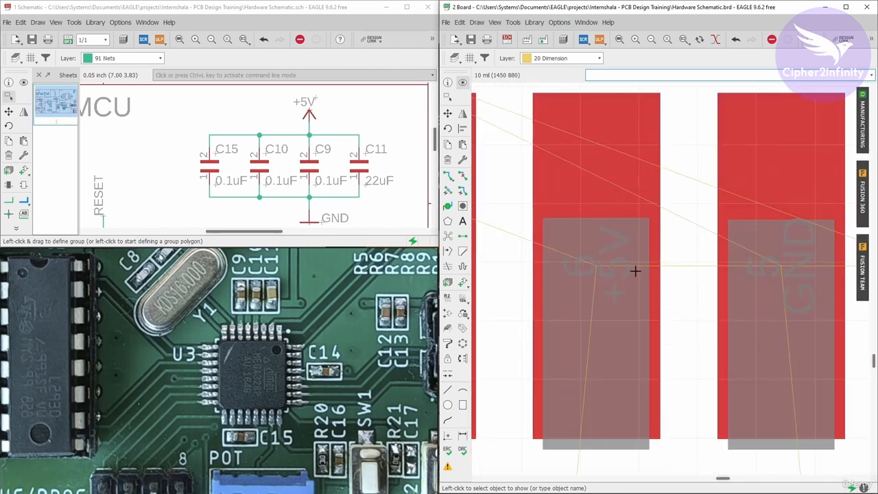
{"action": "scroll", "coordinate": [588, 315], "scroll_direction": "down", "scroll_amount": 6}
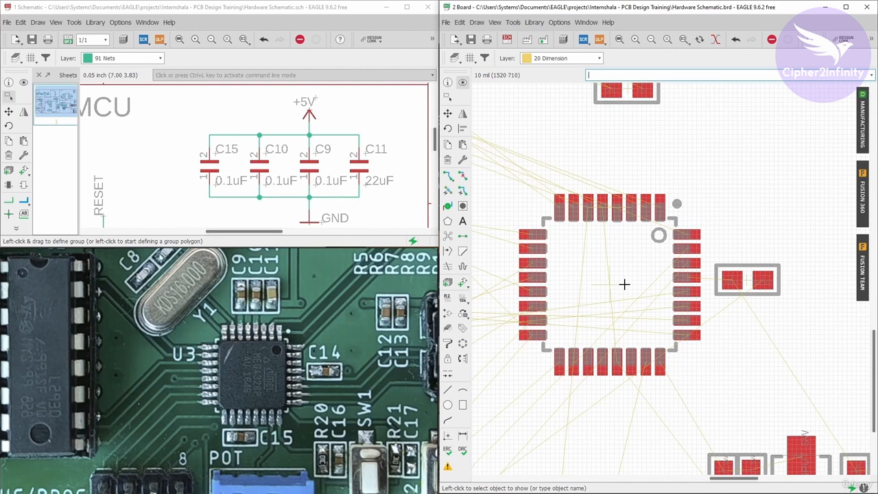
{"action": "scroll", "coordinate": [603, 302], "scroll_direction": "down", "scroll_amount": 2}
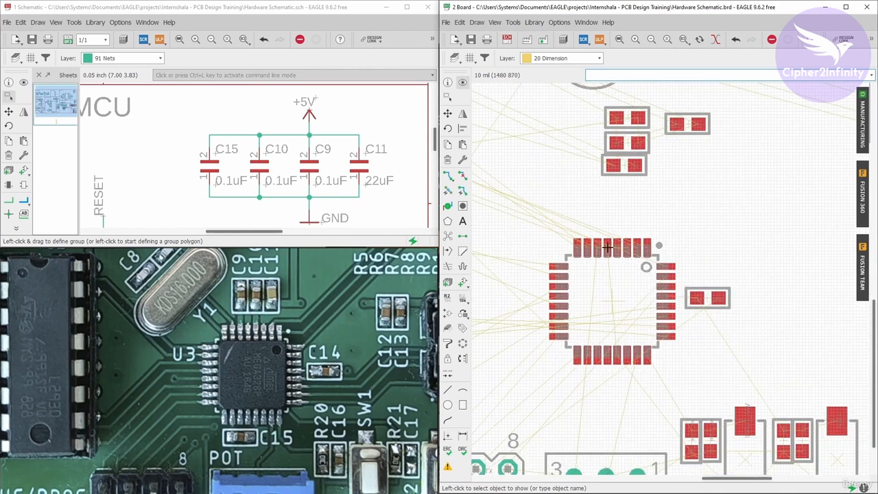
{"action": "scroll", "coordinate": [607, 230], "scroll_direction": "up", "scroll_amount": 2}
{"action": "scroll", "coordinate": [606, 240], "scroll_direction": "up", "scroll_amount": 3}
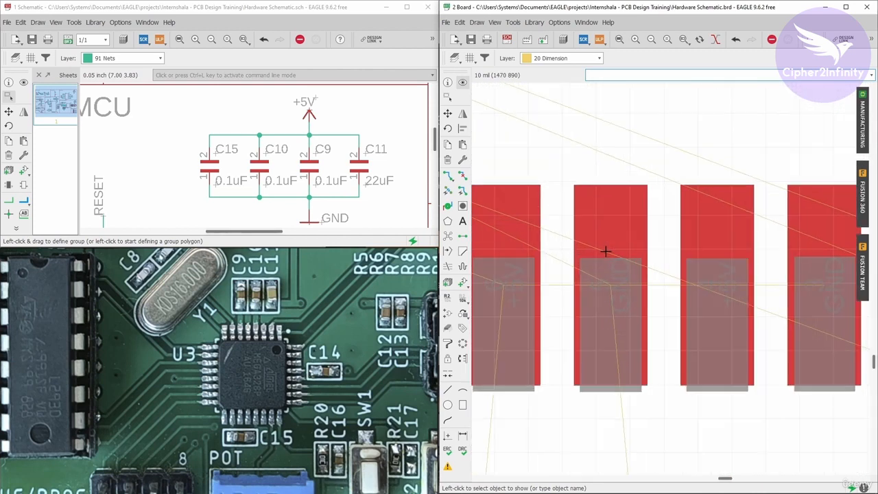
{"action": "scroll", "coordinate": [610, 257], "scroll_direction": "down", "scroll_amount": 2}
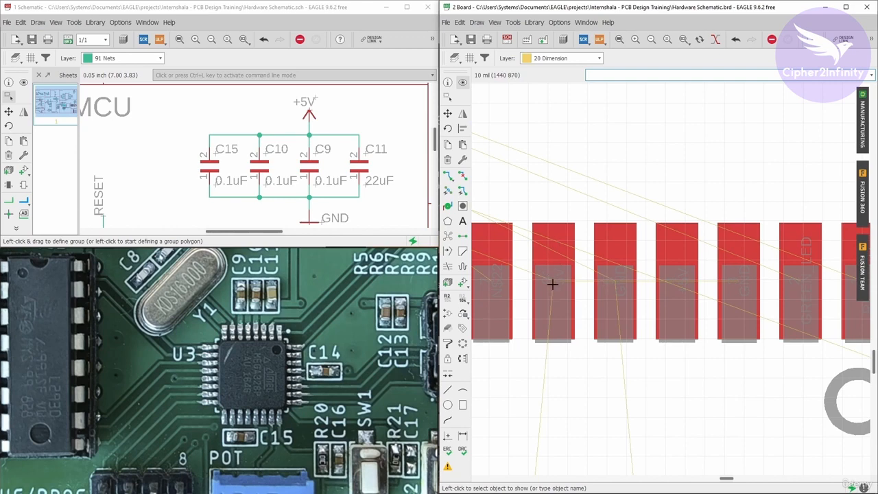
{"action": "scroll", "coordinate": [641, 296], "scroll_direction": "down", "scroll_amount": 2}
{"action": "scroll", "coordinate": [618, 296], "scroll_direction": "up", "scroll_amount": 3}
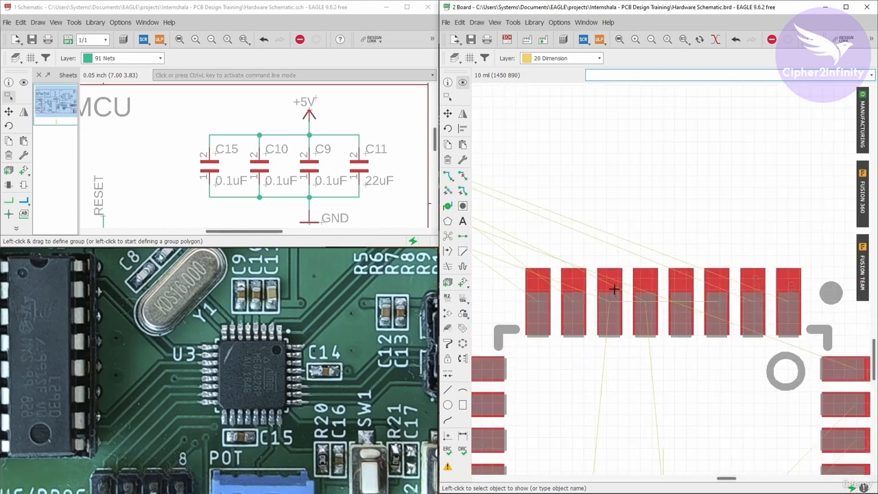
{"action": "scroll", "coordinate": [610, 288], "scroll_direction": "down", "scroll_amount": 3}
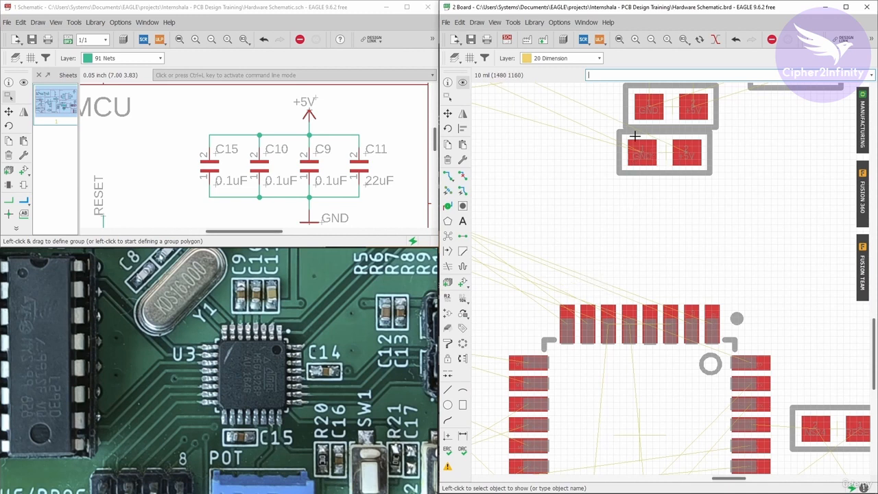
- Move C15 above the ATMEGA328-AU's upper pin row, rotated vertically with its +5V pad facing the chip
{"action": "left_click", "coordinate": [447, 113]}
{"action": "left_click", "coordinate": [669, 151]}
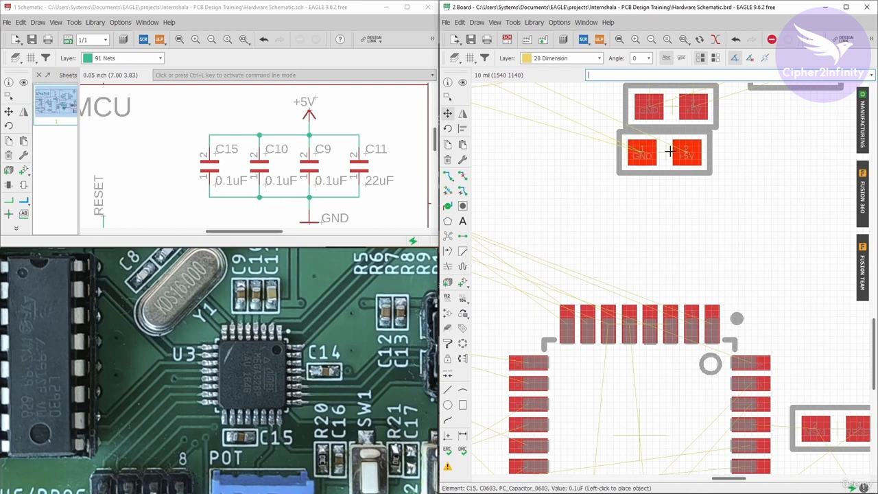
{"action": "right_click", "coordinate": [617, 255]}
{"action": "scroll", "coordinate": [625, 255], "scroll_direction": "up", "scroll_amount": 3}
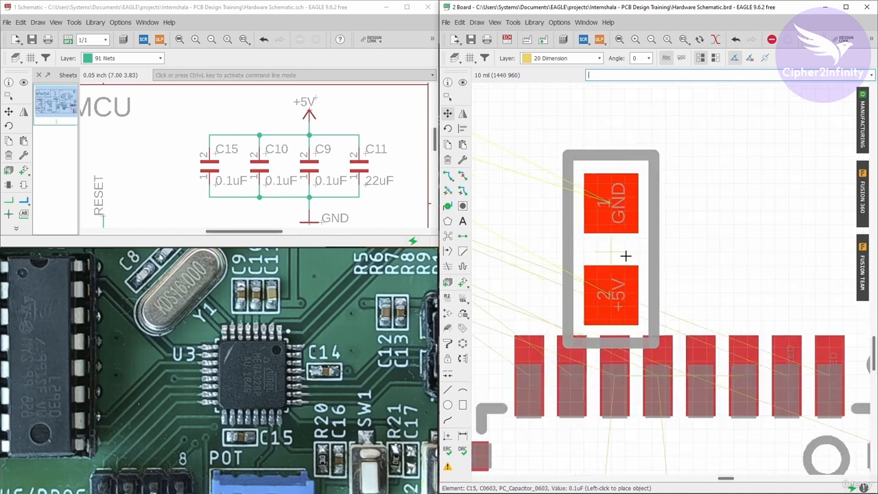
{"action": "scroll", "coordinate": [626, 255], "scroll_direction": "up", "scroll_amount": 2}
{"action": "left_click", "coordinate": [609, 191]}
- Highlight the +5V net from the schematic to identify the supply pins in the ATMEGA328-AU's upper pin row
{"action": "scroll", "coordinate": [609, 191], "scroll_direction": "down", "scroll_amount": 2}
{"action": "scroll", "coordinate": [624, 373], "scroll_direction": "up", "scroll_amount": 3}
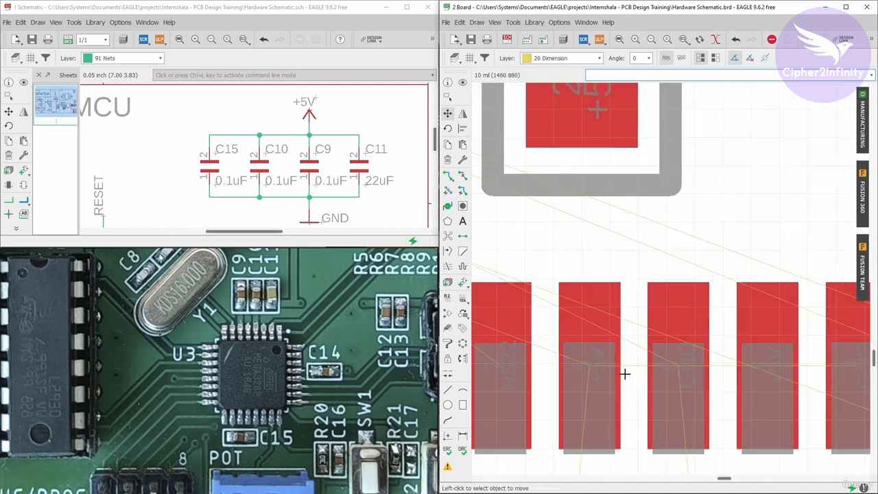
{"action": "scroll", "coordinate": [568, 363], "scroll_direction": "down", "scroll_amount": 2}
{"action": "scroll", "coordinate": [579, 367], "scroll_direction": "up", "scroll_amount": 2}
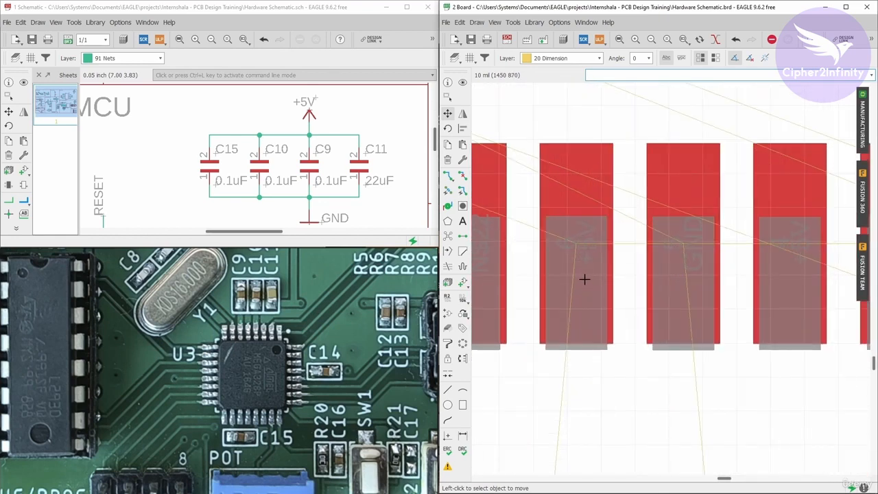
{"action": "left_click", "coordinate": [462, 82]}
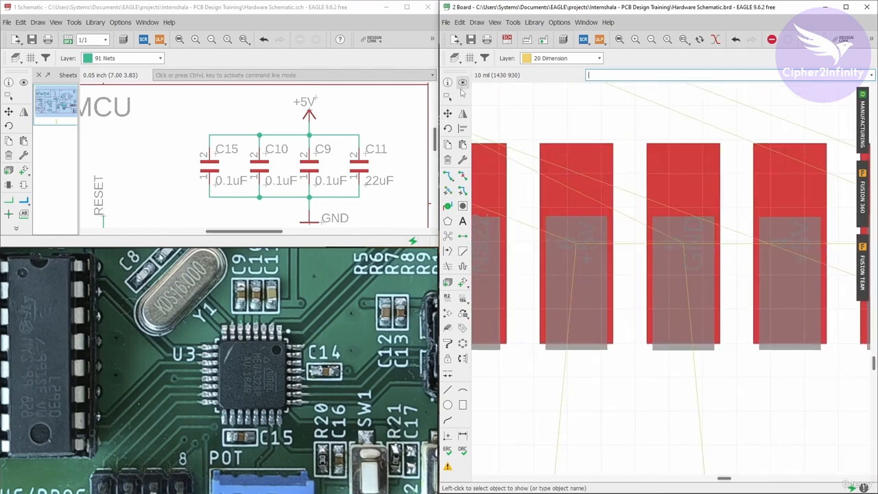
{"action": "left_click", "coordinate": [24, 82]}
{"action": "left_click", "coordinate": [264, 135]}
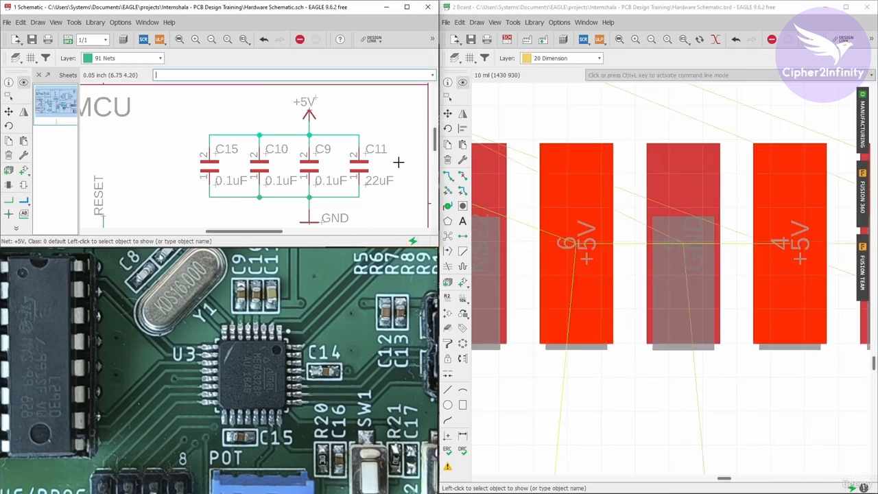
- Examine the highlighted +5V pins in the ATMEGA328-AU's upper and lower rows relative to the decoupling capacitors
{"action": "scroll", "coordinate": [626, 279], "scroll_direction": "down", "scroll_amount": 2}
{"action": "scroll", "coordinate": [627, 280], "scroll_direction": "down", "scroll_amount": 3}
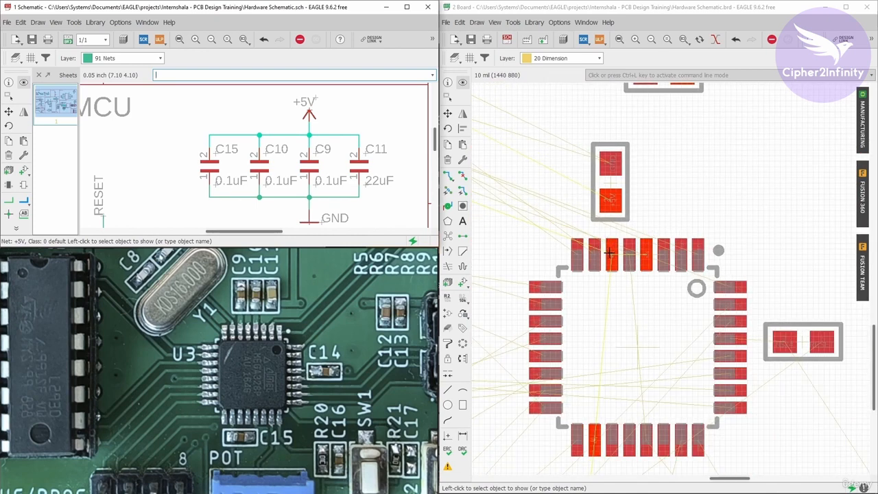
{"action": "middle_click_drag", "start_coordinate": [644, 259], "coordinate": [640, 195]}
{"action": "scroll", "coordinate": [574, 435], "scroll_direction": "up", "scroll_amount": 2}
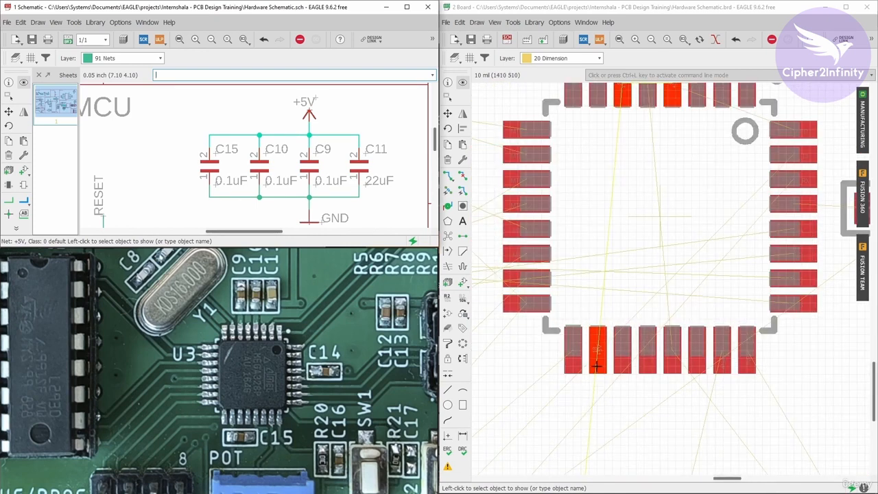
{"action": "scroll", "coordinate": [661, 268], "scroll_direction": "down", "scroll_amount": 2}
{"action": "scroll", "coordinate": [651, 274], "scroll_direction": "up", "scroll_amount": 4}
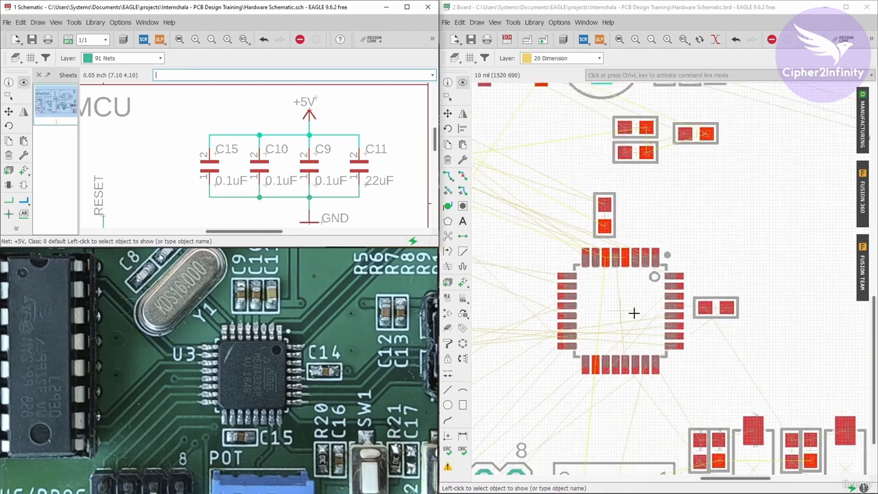
{"action": "scroll", "coordinate": [624, 251], "scroll_direction": "up", "scroll_amount": 2}
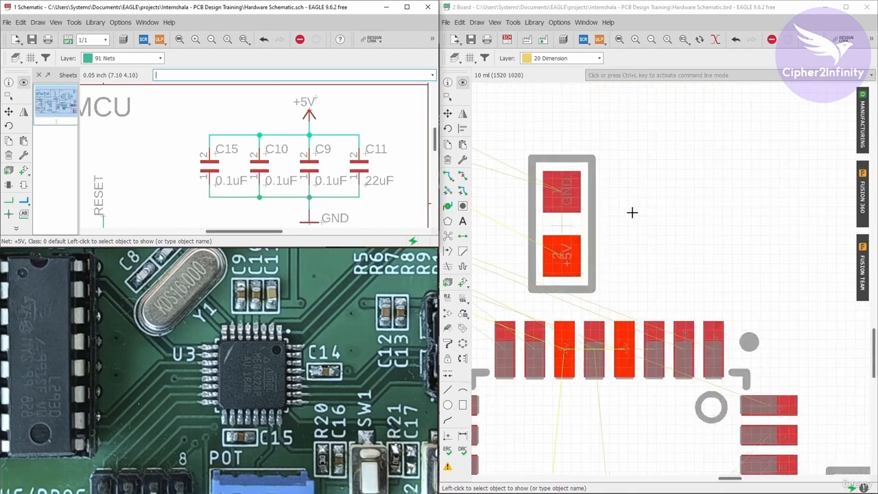
- Move C10 directly to the right of C15, rotated vertically with its +5V pad facing the chip
{"action": "left_click", "coordinate": [447, 113]}
{"action": "scroll", "coordinate": [618, 334], "scroll_direction": "down", "scroll_amount": 2}
{"action": "scroll", "coordinate": [633, 209], "scroll_direction": "up", "scroll_amount": 1}
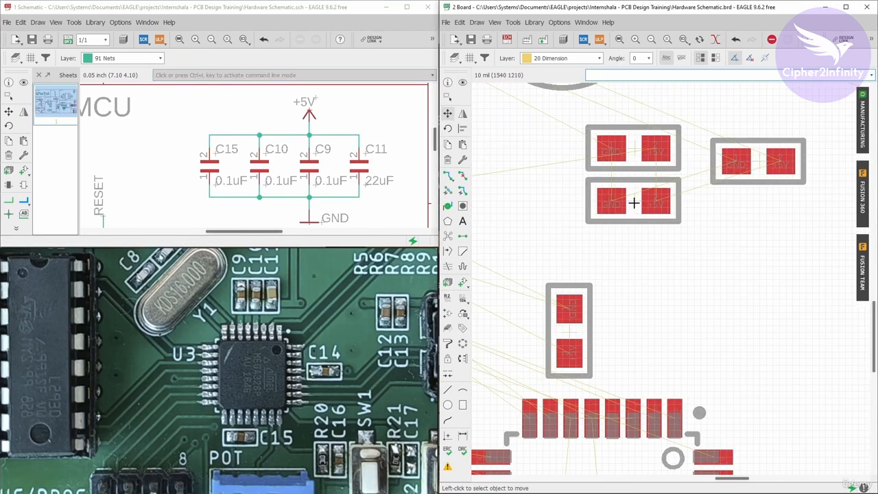
{"action": "left_click", "coordinate": [631, 199]}
{"action": "right_click", "coordinate": [633, 201]}
{"action": "right_click", "coordinate": [632, 201]}
{"action": "right_click", "coordinate": [632, 201]}
{"action": "scroll", "coordinate": [614, 361], "scroll_direction": "up", "scroll_amount": 2}
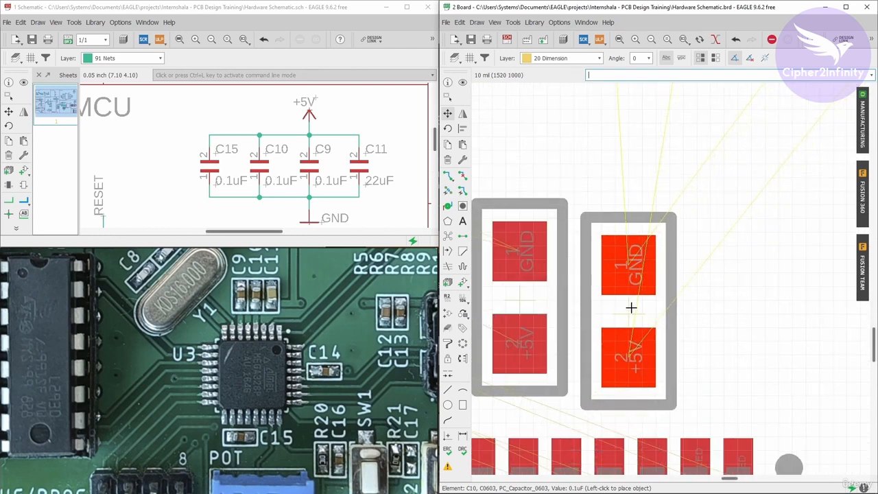
{"action": "left_click", "coordinate": [616, 295]}
- Check how the +5V and GND pads of C15 and C10 line up with the ATMEGA328-AU's upper supply pins
{"action": "scroll", "coordinate": [624, 267], "scroll_direction": "down", "scroll_amount": 2}
{"action": "scroll", "coordinate": [573, 386], "scroll_direction": "up", "scroll_amount": 2}
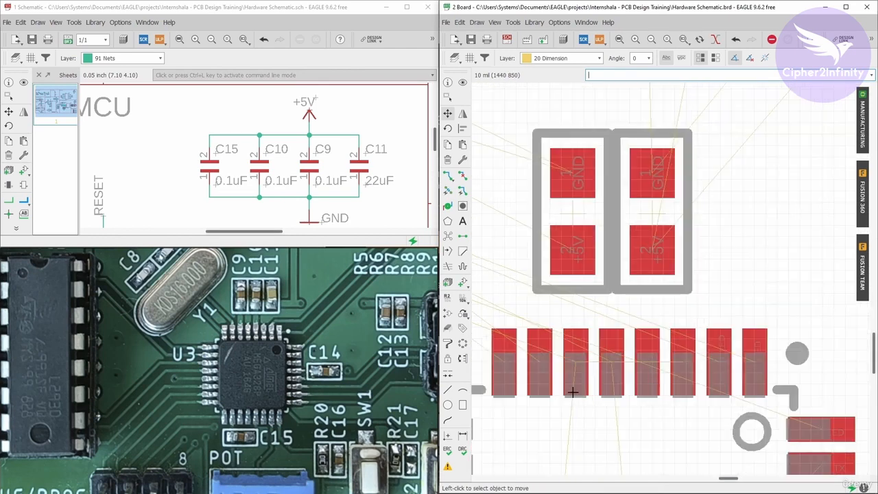
{"action": "scroll", "coordinate": [590, 360], "scroll_direction": "up", "scroll_amount": 2}
{"action": "scroll", "coordinate": [626, 308], "scroll_direction": "down", "scroll_amount": 2}
{"action": "scroll", "coordinate": [616, 332], "scroll_direction": "up", "scroll_amount": 2}
{"action": "scroll", "coordinate": [616, 331], "scroll_direction": "up", "scroll_amount": 2}
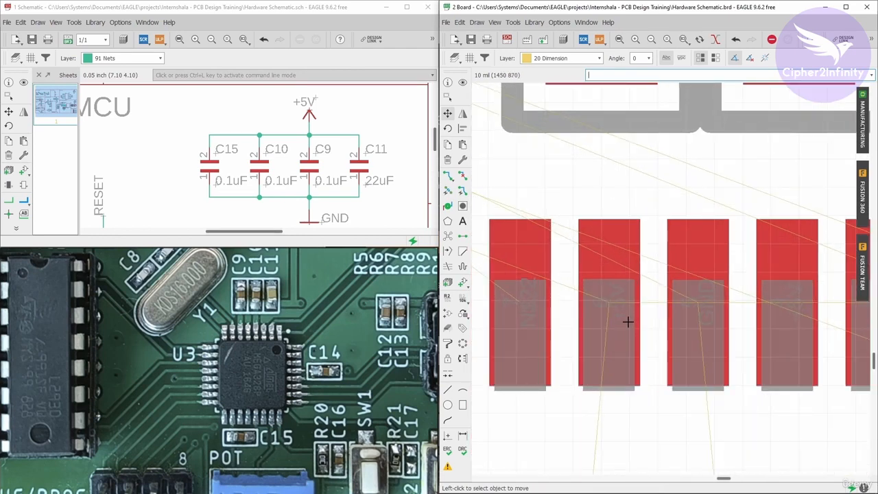
{"action": "scroll", "coordinate": [601, 306], "scroll_direction": "down", "scroll_amount": 2}
{"action": "scroll", "coordinate": [608, 313], "scroll_direction": "down", "scroll_amount": 4}
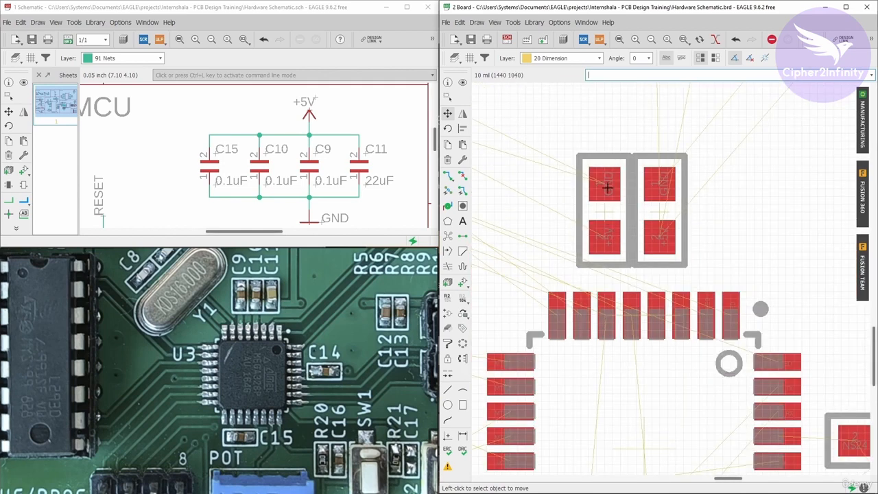
{"action": "scroll", "coordinate": [648, 308], "scroll_direction": "up", "scroll_amount": 2}
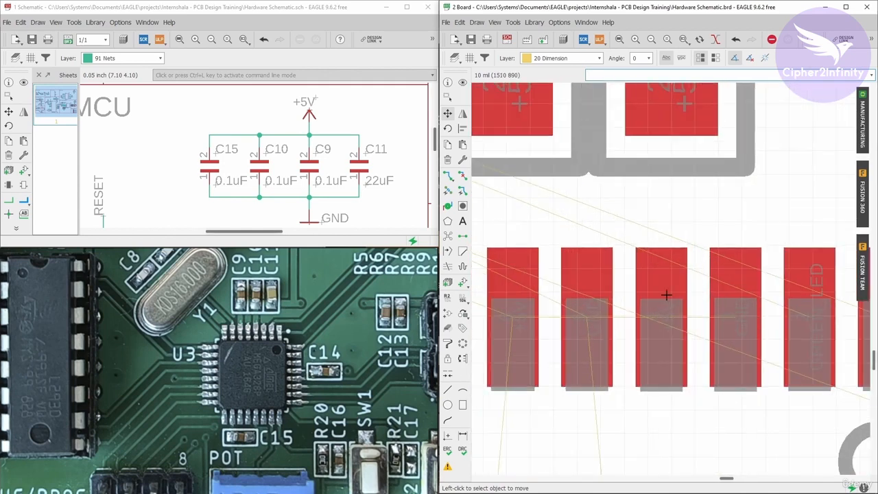
{"action": "scroll", "coordinate": [652, 332], "scroll_direction": "down", "scroll_amount": 2}
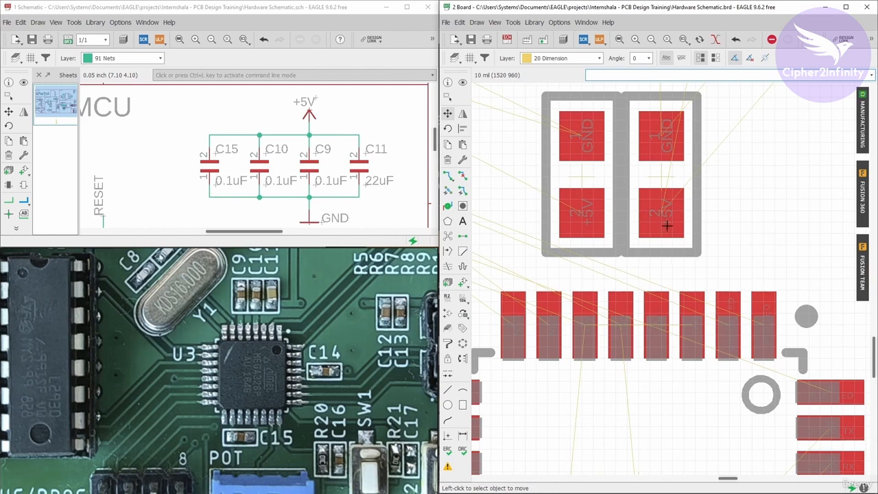
{"action": "scroll", "coordinate": [563, 297], "scroll_direction": "down", "scroll_amount": 3}
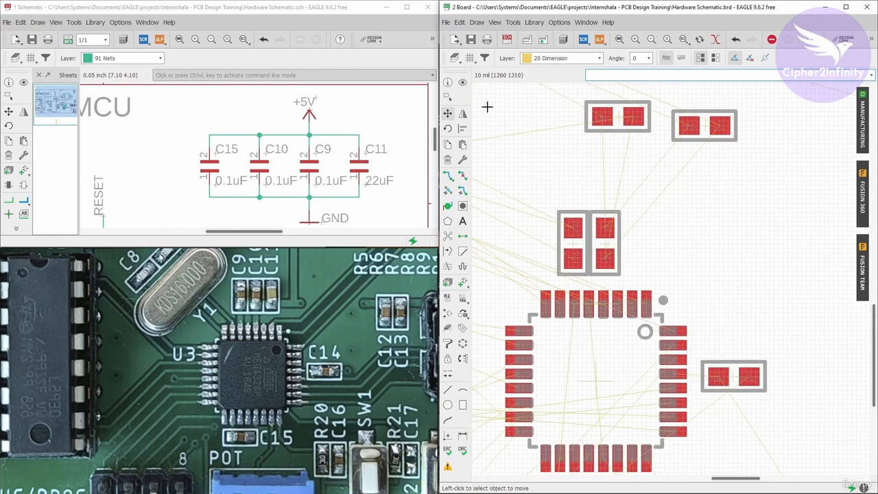
- Move C9 from above the chip to just below the ATMEGA328-AU's lower pin row, keeping it horizontal
{"action": "left_click", "coordinate": [462, 82]}
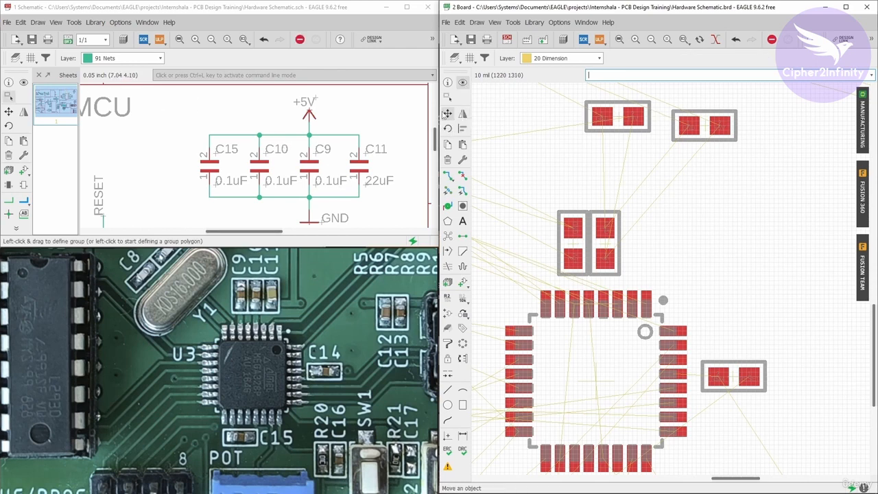
{"action": "left_click", "coordinate": [447, 112]}
{"action": "left_click", "coordinate": [621, 118]}
{"action": "scroll", "coordinate": [621, 118], "scroll_direction": "down", "scroll_amount": 2}
{"action": "scroll", "coordinate": [603, 388], "scroll_direction": "up", "scroll_amount": 9}
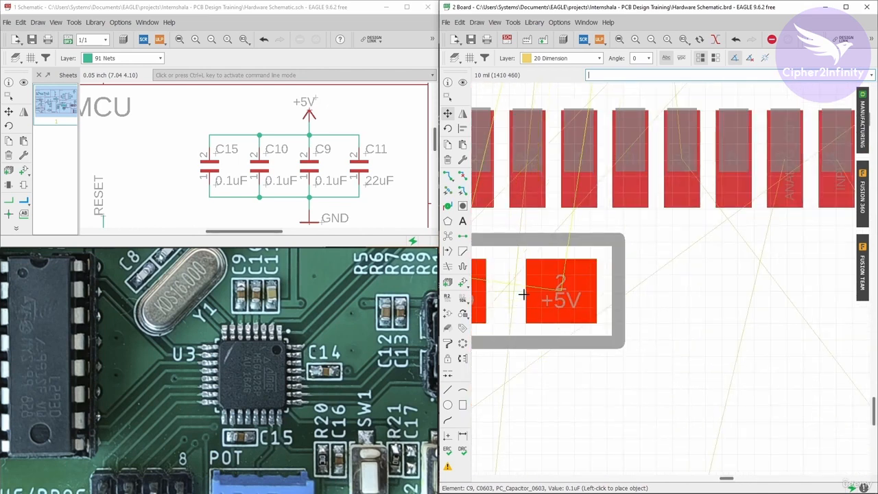
{"action": "left_click", "coordinate": [584, 318]}
- Flip C9 end for end and place it closer to the lower pin row, with its +5V pad near pin 18
{"action": "scroll", "coordinate": [507, 140], "scroll_direction": "up", "scroll_amount": 5}
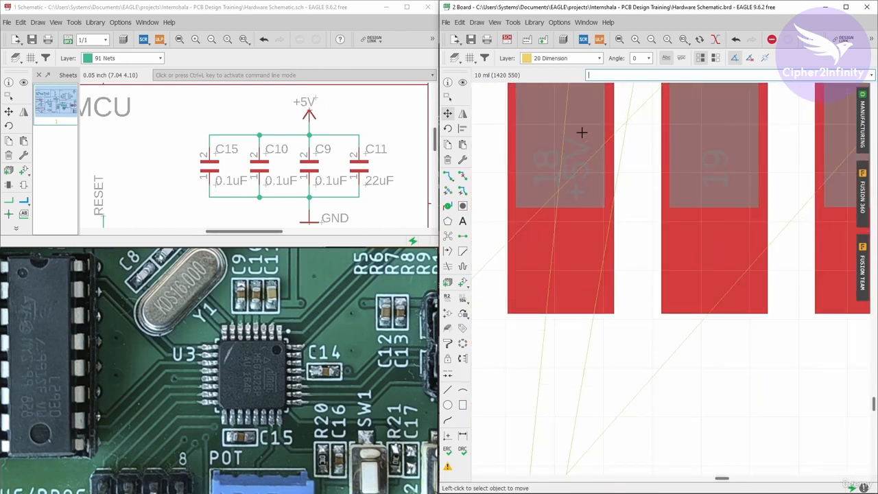
{"action": "scroll", "coordinate": [666, 235], "scroll_direction": "down", "scroll_amount": 4}
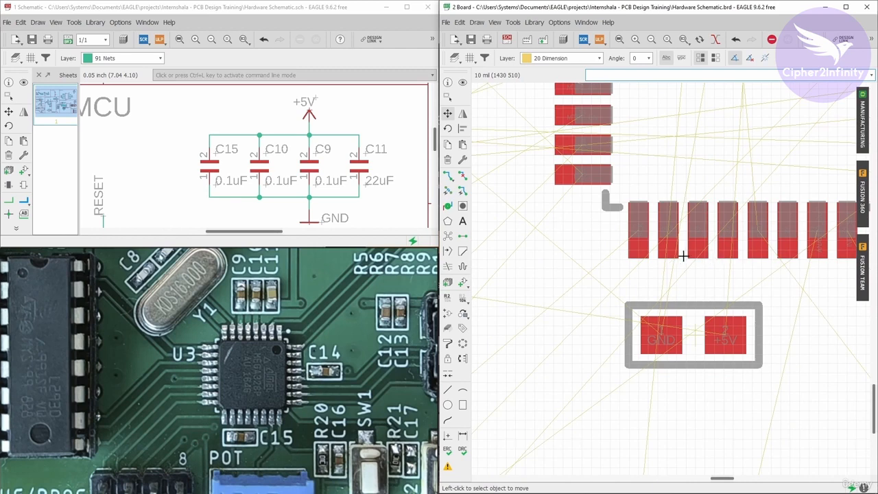
{"action": "left_click", "coordinate": [693, 334]}
{"action": "right_click", "coordinate": [690, 334]}
{"action": "right_click", "coordinate": [689, 334]}
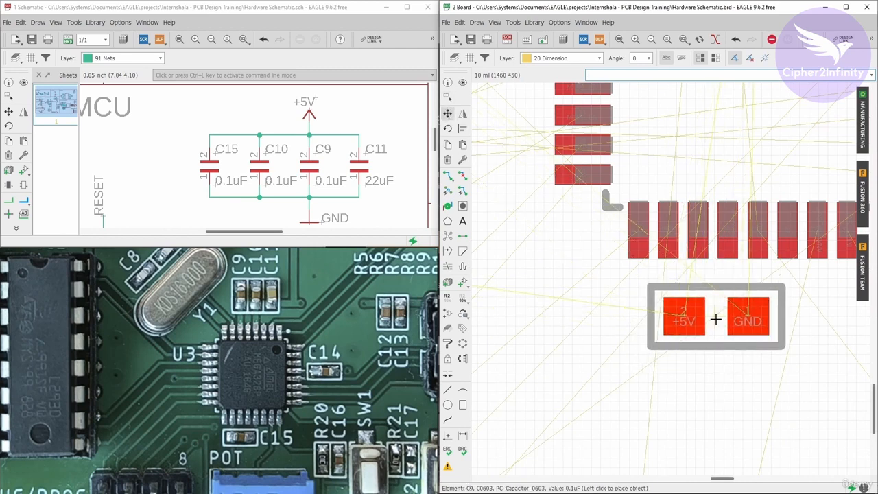
{"action": "left_click", "coordinate": [710, 319]}
{"action": "scroll", "coordinate": [566, 295], "scroll_direction": "down", "scroll_amount": 3}
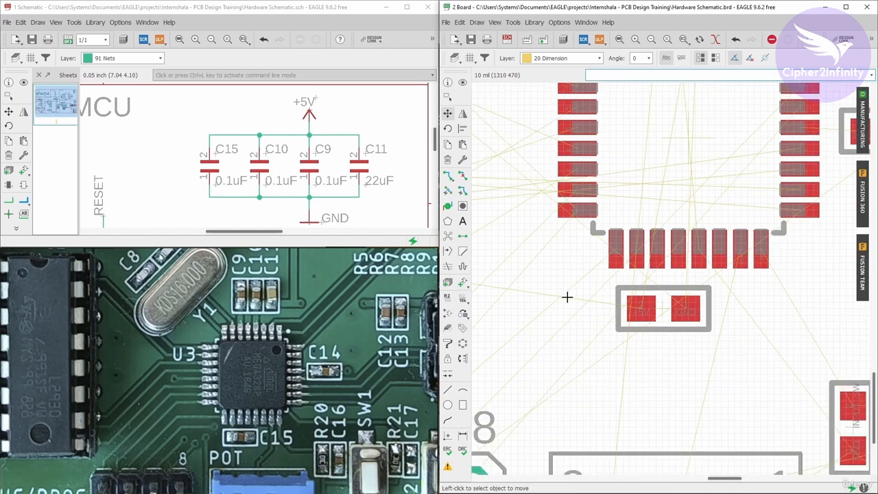
{"action": "scroll", "coordinate": [620, 233], "scroll_direction": "up", "scroll_amount": 5}
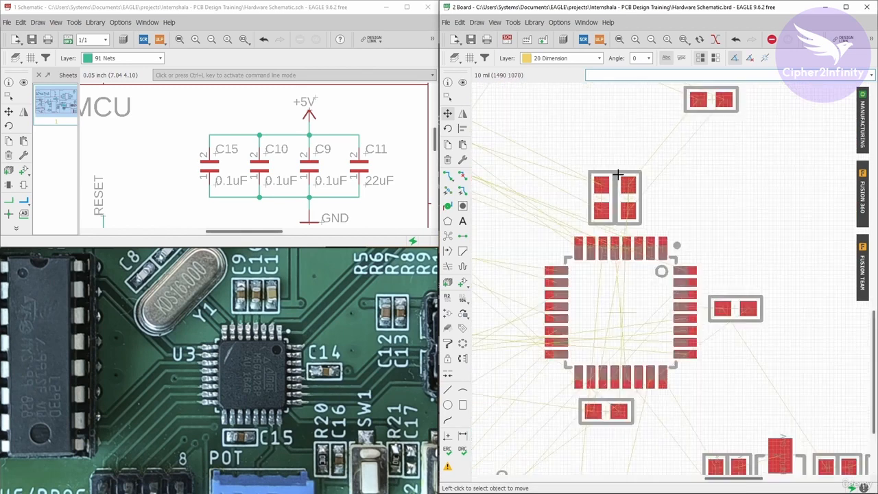
{"action": "left_click", "coordinate": [598, 227]}
{"action": "right_click", "coordinate": [599, 231]}
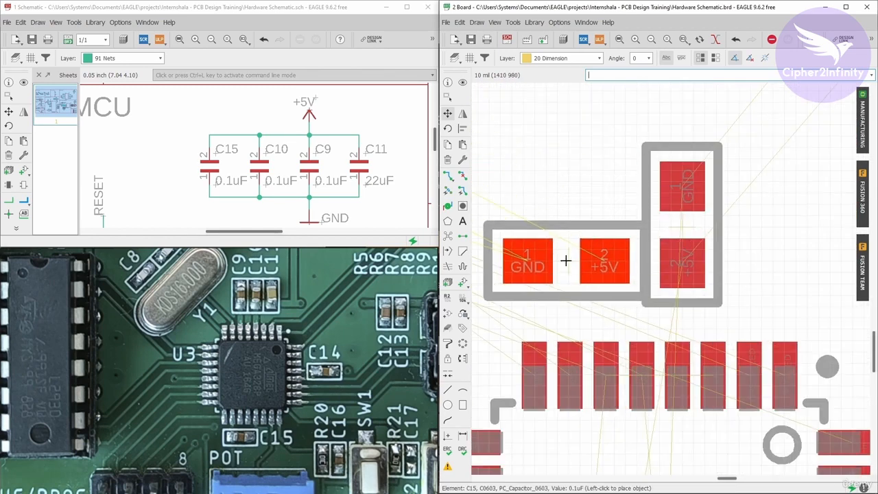
{"action": "key", "text": "ctrl+z"}
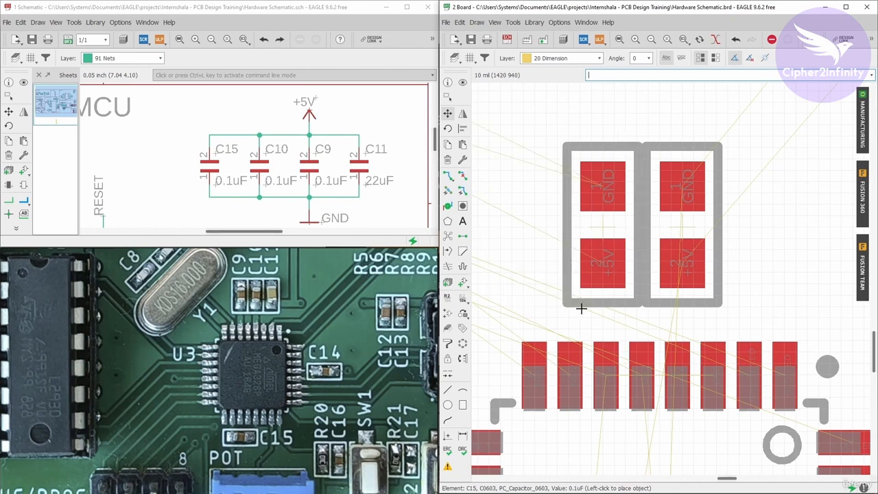
- Inspect the placement of C15 and C10 against the upper pin row and the surrounding capacitors
{"action": "scroll", "coordinate": [619, 218], "scroll_direction": "down", "scroll_amount": 4}
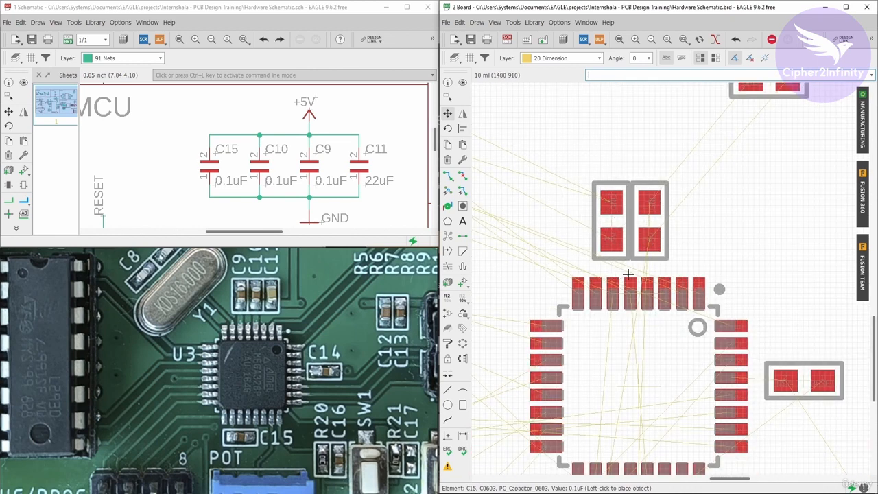
{"action": "scroll", "coordinate": [683, 288], "scroll_direction": "up", "scroll_amount": 2}
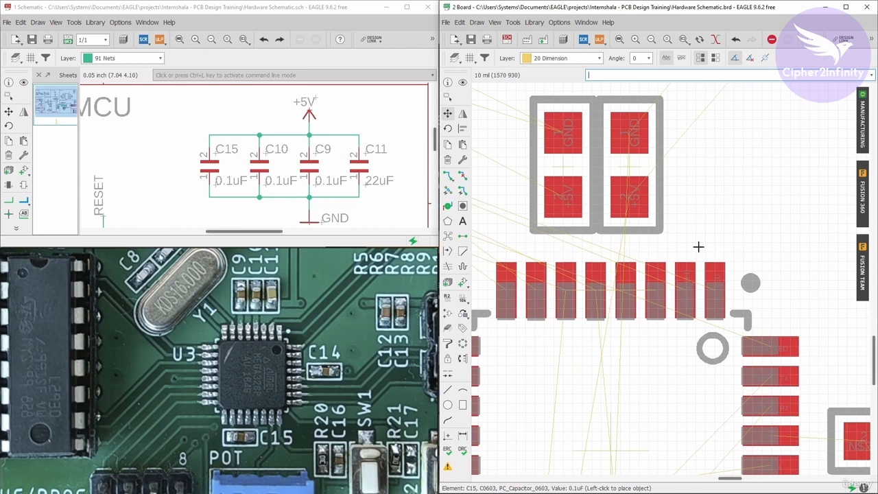
{"action": "scroll", "coordinate": [724, 255], "scroll_direction": "down", "scroll_amount": 3}
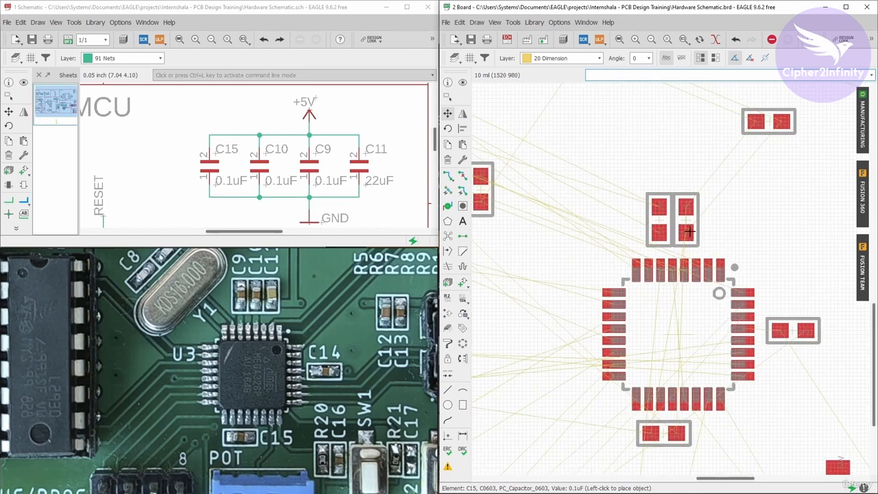
{"action": "scroll", "coordinate": [604, 193], "scroll_direction": "up", "scroll_amount": 3}
{"action": "scroll", "coordinate": [601, 209], "scroll_direction": "down", "scroll_amount": 2}
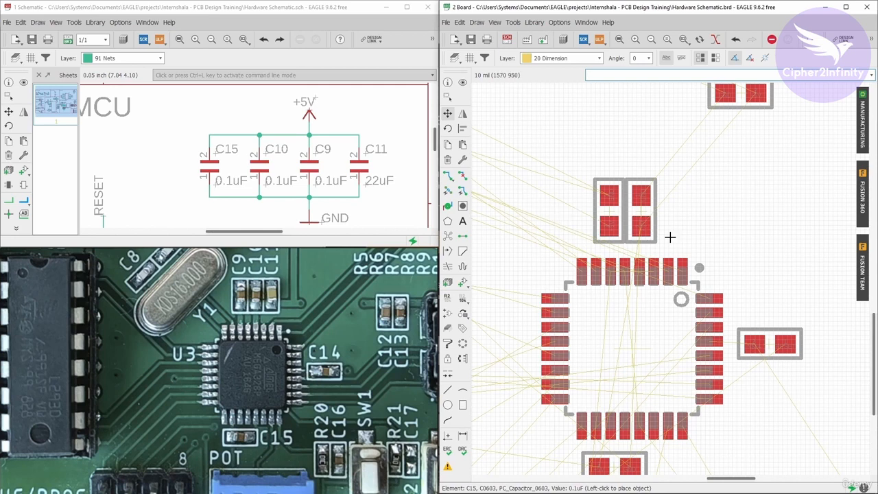
{"action": "scroll", "coordinate": [637, 201], "scroll_direction": "up", "scroll_amount": 2}
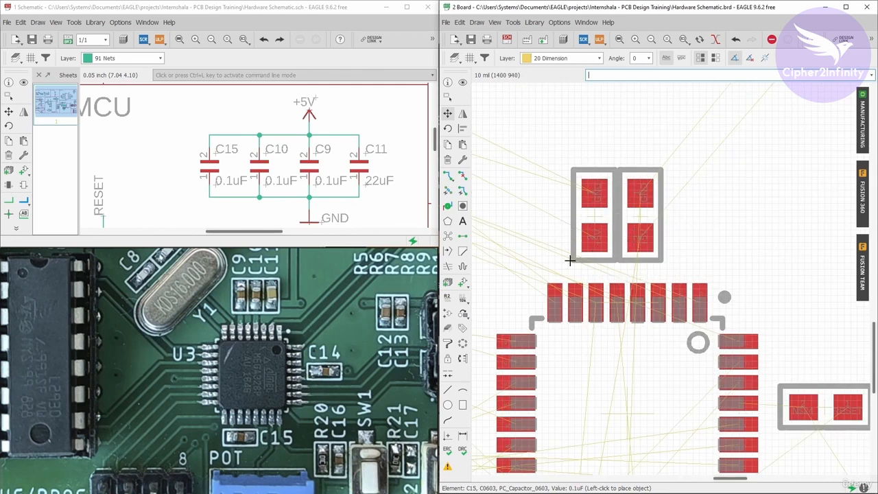
- Place C15 upright directly beside C10 above the ATMEGA328-AU's upper pin row, on the side away from the pin-1 marker
{"action": "scroll", "coordinate": [569, 259], "scroll_direction": "down", "scroll_amount": 2}
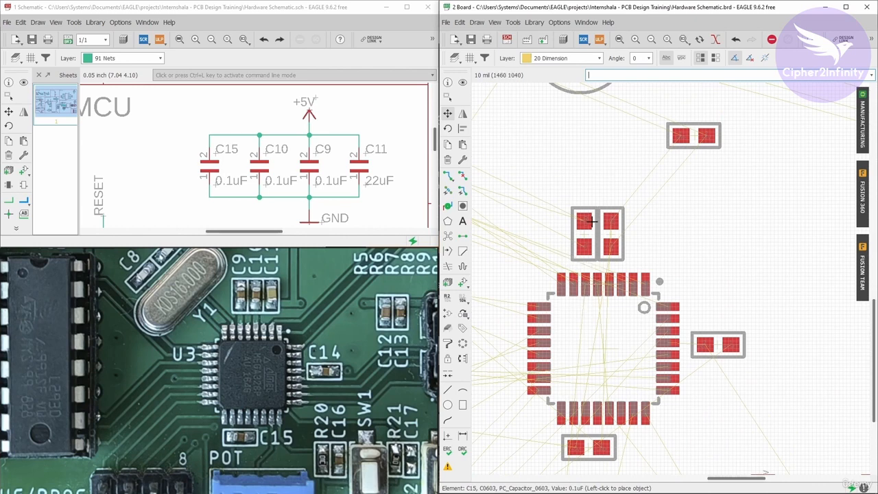
{"action": "scroll", "coordinate": [603, 285], "scroll_direction": "down", "scroll_amount": 1}
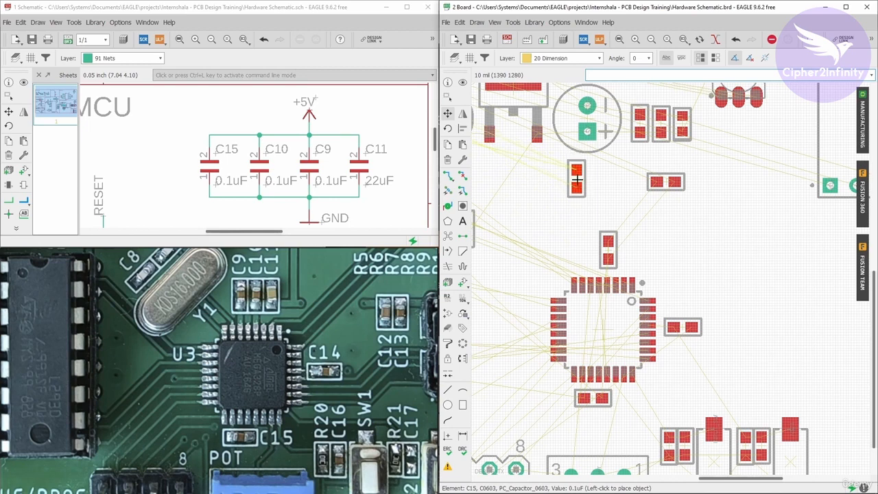
{"action": "scroll", "coordinate": [589, 258], "scroll_direction": "up", "scroll_amount": 1}
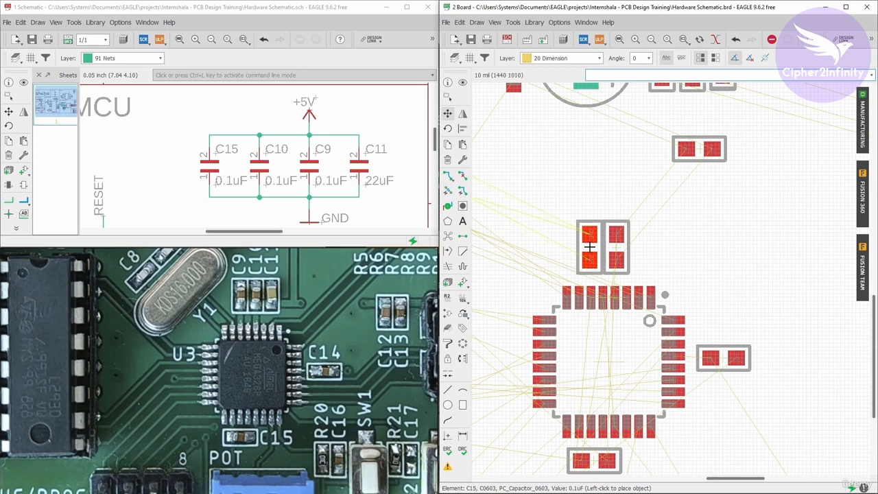
{"action": "left_click", "coordinate": [590, 247]}
- Inspect the C15 and C10 pads against the upper pin row and their position among the surrounding components
{"action": "scroll", "coordinate": [589, 255], "scroll_direction": "up", "scroll_amount": 4}
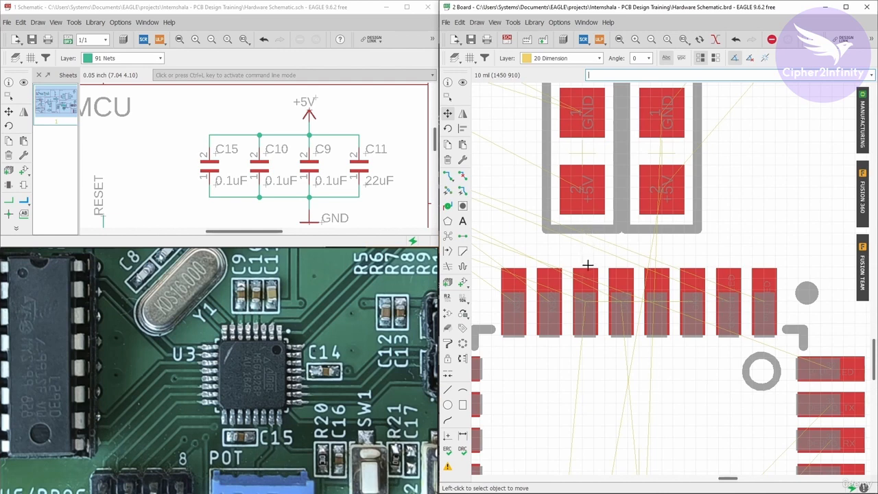
{"action": "scroll", "coordinate": [587, 226], "scroll_direction": "down", "scroll_amount": 2}
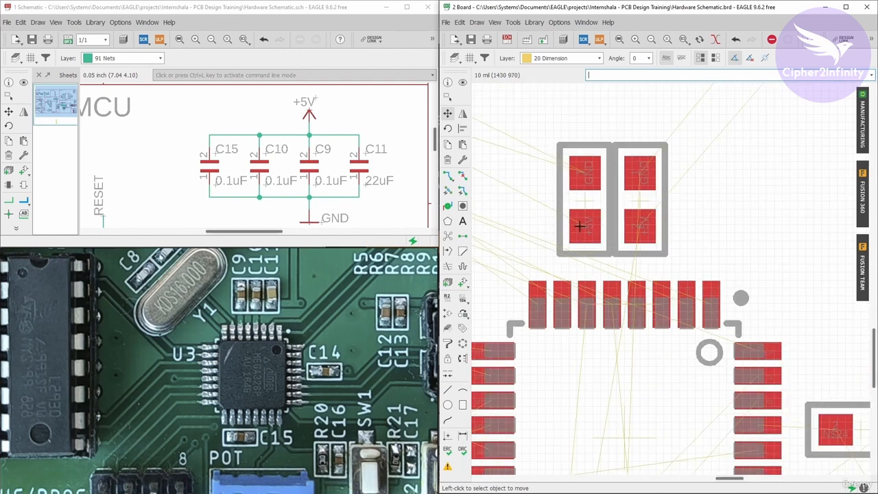
{"action": "scroll", "coordinate": [635, 331], "scroll_direction": "down", "scroll_amount": 2}
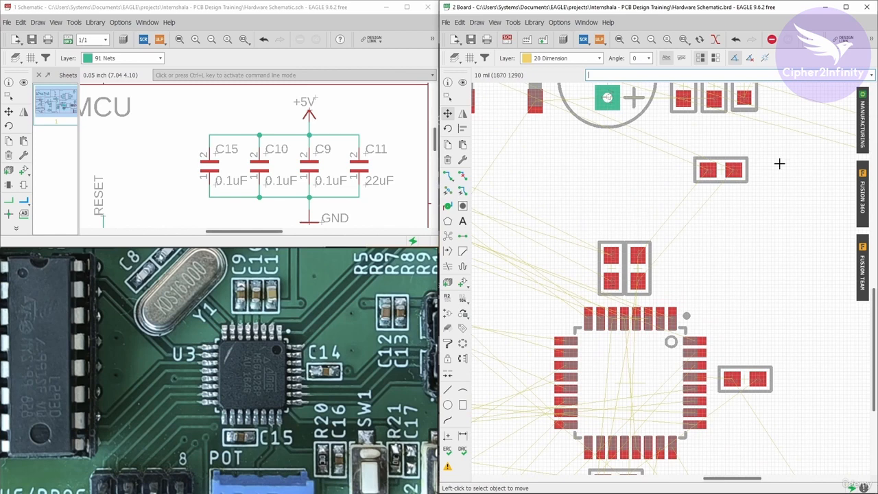
{"action": "scroll", "coordinate": [775, 255], "scroll_direction": "down", "scroll_amount": 2}
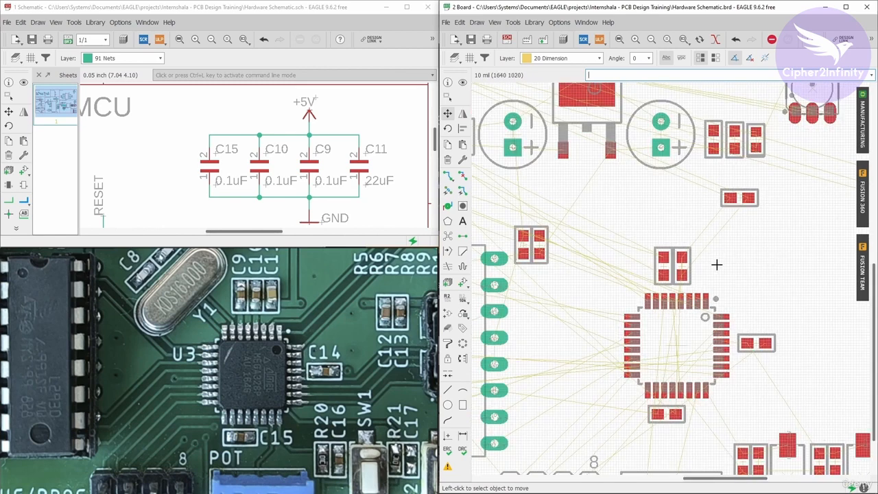
{"action": "scroll", "coordinate": [716, 260], "scroll_direction": "up", "scroll_amount": 2}
{"action": "scroll", "coordinate": [607, 298], "scroll_direction": "down", "scroll_amount": 2}
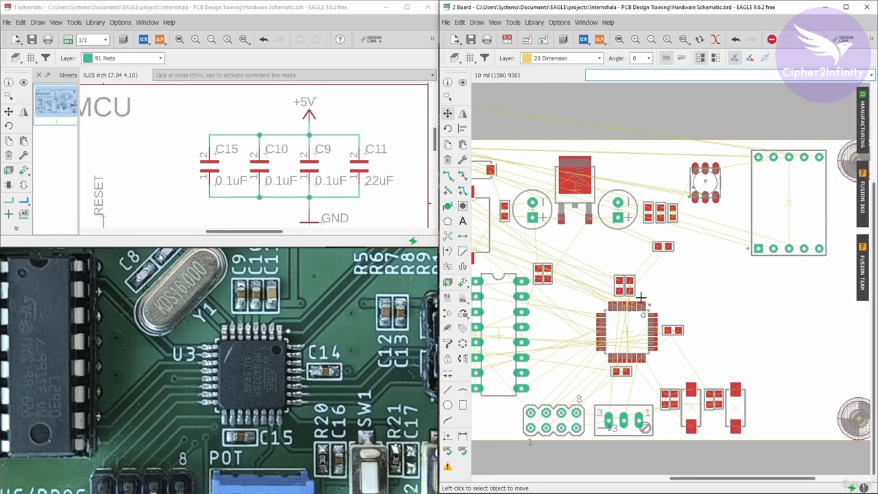
{"action": "scroll", "coordinate": [655, 288], "scroll_direction": "up", "scroll_amount": 1}
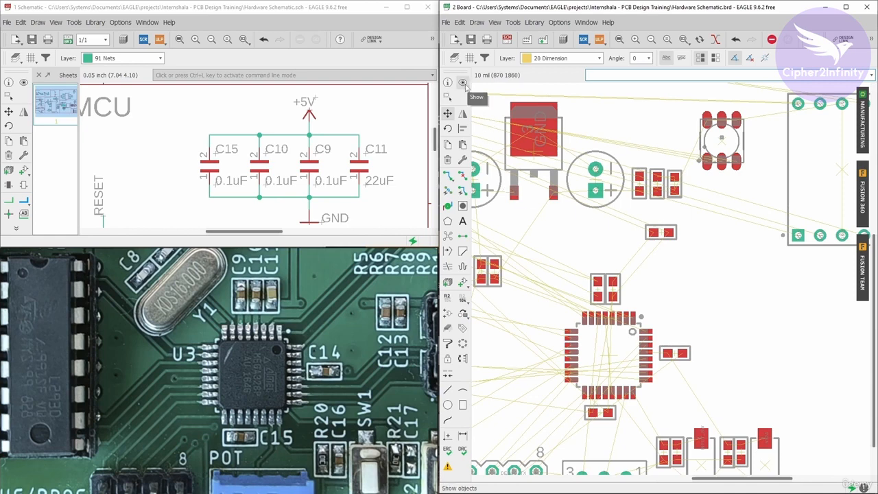
- Move C11 next to C10 above the upper pin row, rotated upright with its +5V pad facing the chip
{"action": "left_click", "coordinate": [447, 113]}
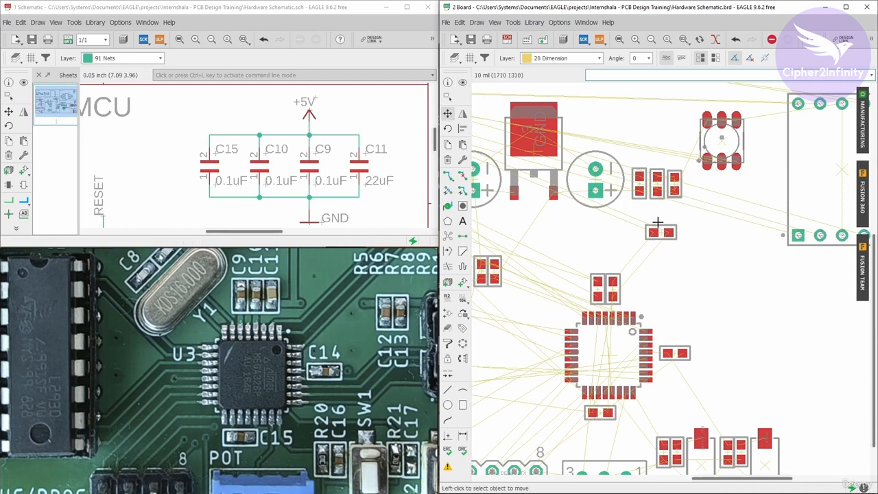
{"action": "scroll", "coordinate": [658, 232], "scroll_direction": "up", "scroll_amount": 1}
{"action": "left_click", "coordinate": [660, 233]}
{"action": "scroll", "coordinate": [624, 331], "scroll_direction": "up", "scroll_amount": 5}
{"action": "right_click", "coordinate": [623, 329]}
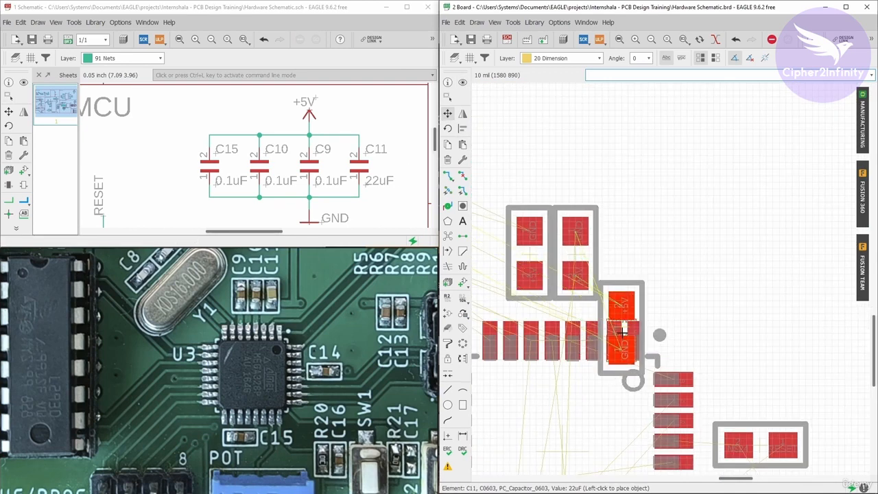
{"action": "right_click", "coordinate": [624, 327]}
{"action": "right_click", "coordinate": [637, 298]}
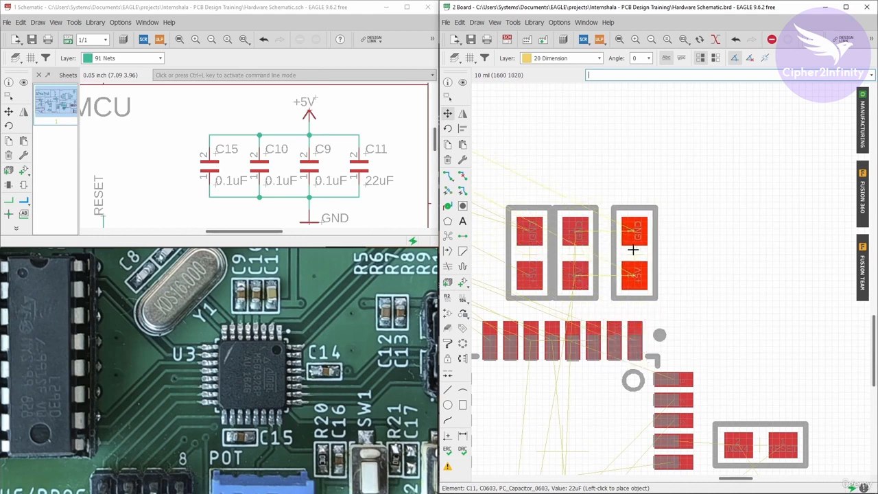
{"action": "left_click", "coordinate": [621, 245]}
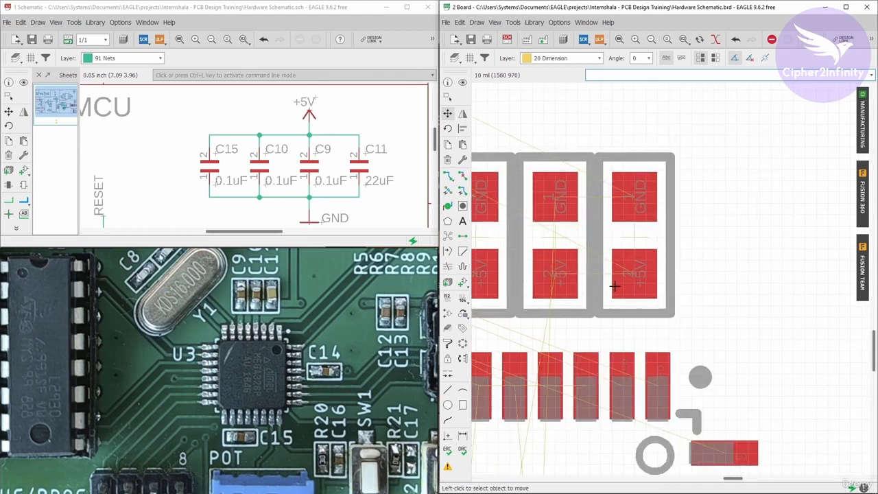
- Compare the row of C15, C10 and C11 and the placement of C9 with the reference board
{"action": "scroll", "coordinate": [653, 257], "scroll_direction": "down", "scroll_amount": 2}
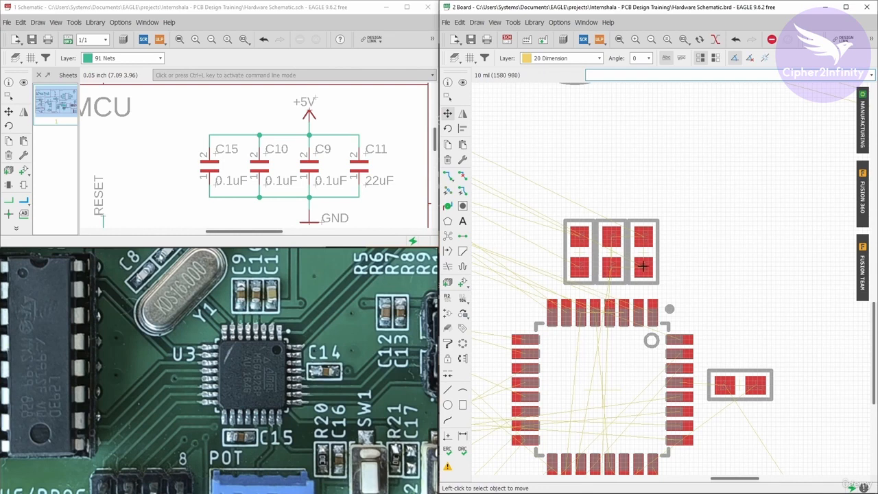
{"action": "scroll", "coordinate": [608, 396], "scroll_direction": "down", "scroll_amount": 2}
{"action": "scroll", "coordinate": [566, 355], "scroll_direction": "up", "scroll_amount": 3}
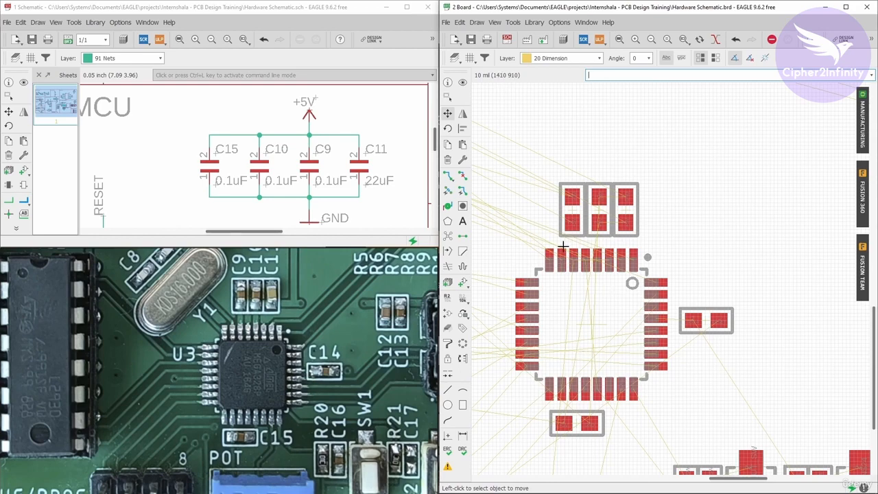
{"action": "scroll", "coordinate": [564, 245], "scroll_direction": "up", "scroll_amount": 1}
{"action": "scroll", "coordinate": [617, 228], "scroll_direction": "down", "scroll_amount": 2}
{"action": "scroll", "coordinate": [659, 211], "scroll_direction": "up", "scroll_amount": 1}
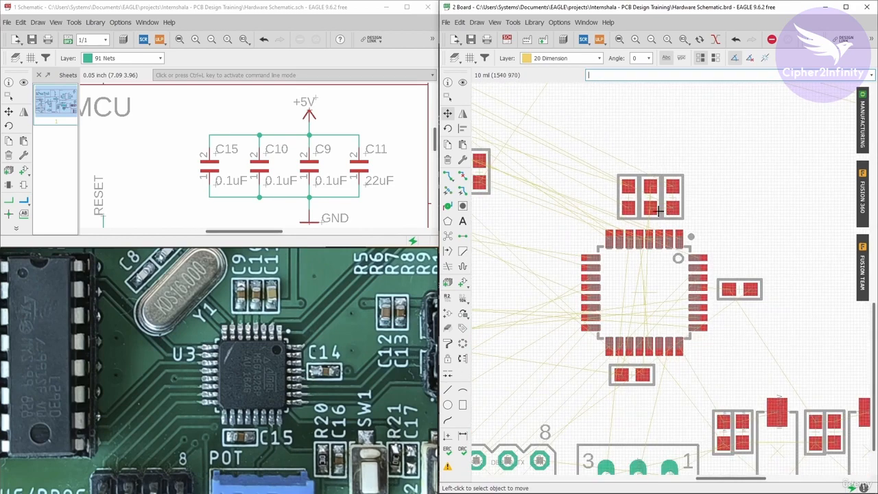
{"action": "scroll", "coordinate": [619, 251], "scroll_direction": "down", "scroll_amount": 1}
{"action": "scroll", "coordinate": [698, 125], "scroll_direction": "up", "scroll_amount": 4}
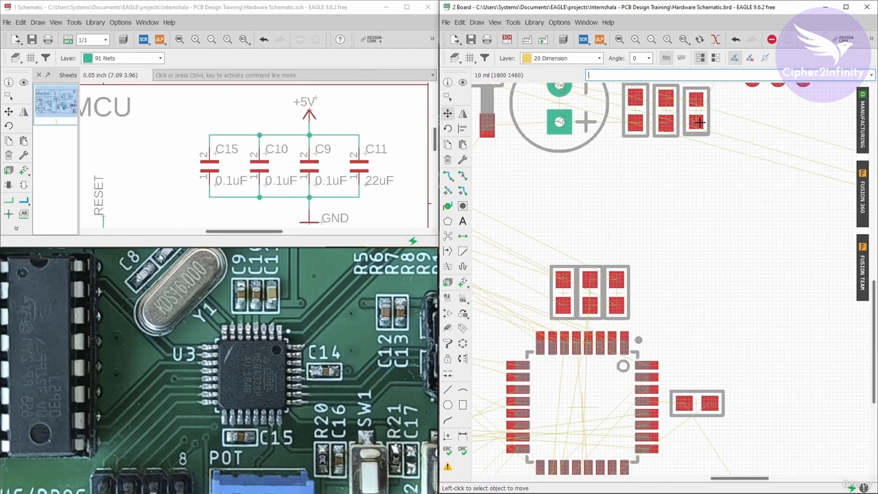
- Highlight the +5V net from the schematic and check the capacitors' +5V pads against the ATMEGA328-AU's supply pins
{"action": "left_click", "coordinate": [462, 82]}
{"action": "left_click", "coordinate": [23, 82]}
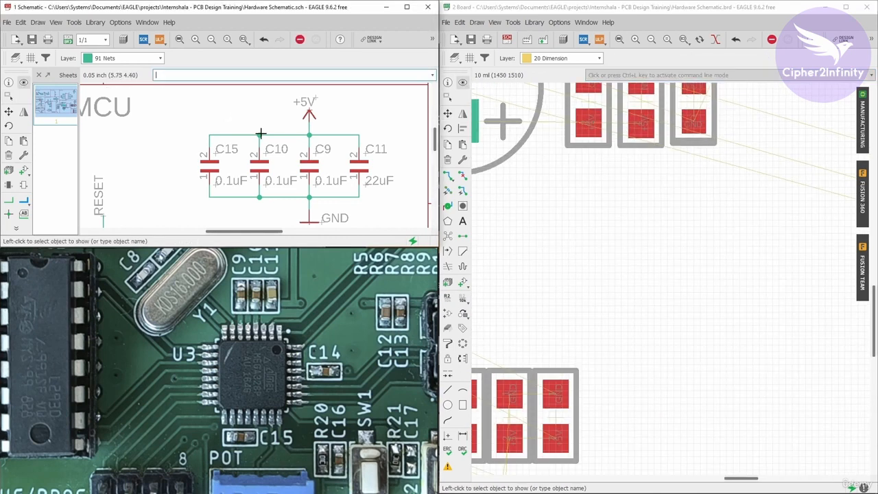
{"action": "left_click", "coordinate": [269, 135]}
{"action": "scroll", "coordinate": [647, 120], "scroll_direction": "down", "scroll_amount": 2}
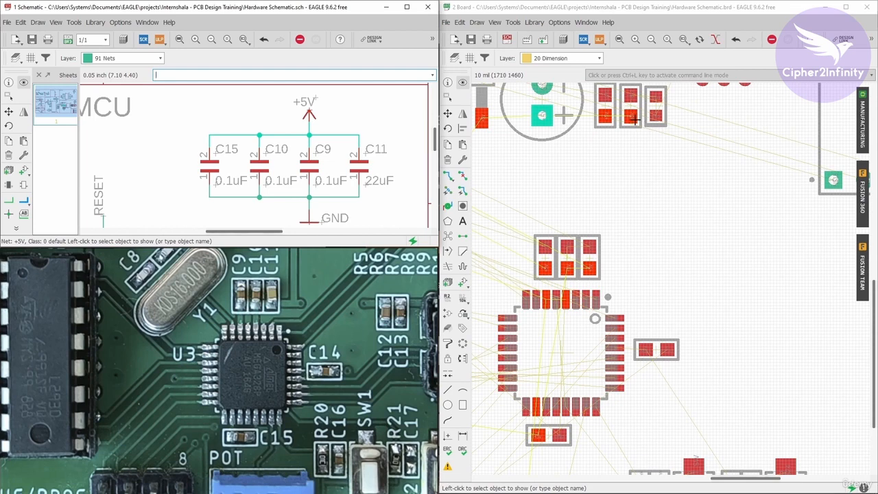
{"action": "scroll", "coordinate": [635, 119], "scroll_direction": "down", "scroll_amount": 3}
{"action": "scroll", "coordinate": [690, 183], "scroll_direction": "up", "scroll_amount": 2}
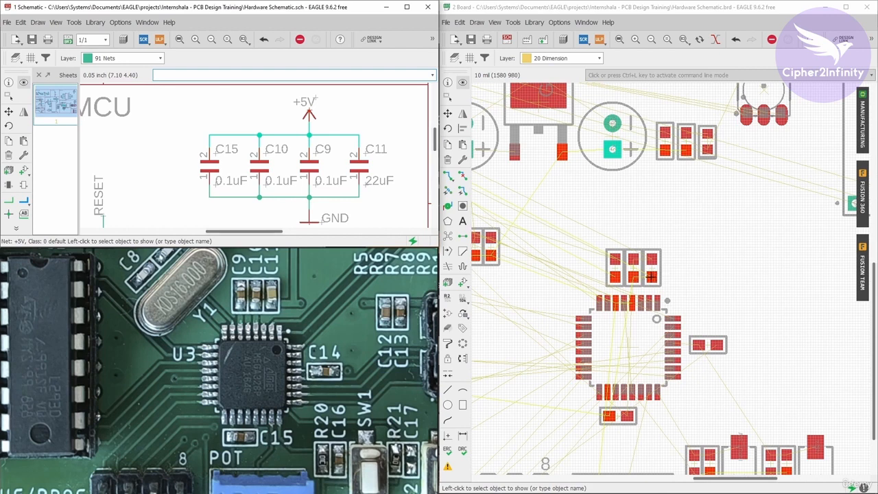
{"action": "scroll", "coordinate": [652, 270], "scroll_direction": "up", "scroll_amount": 2}
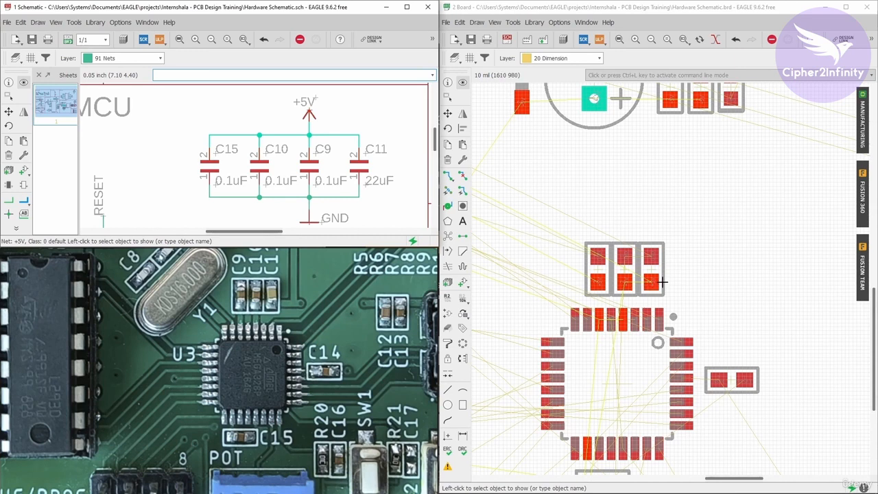
{"action": "scroll", "coordinate": [524, 248], "scroll_direction": "down", "scroll_amount": 1}
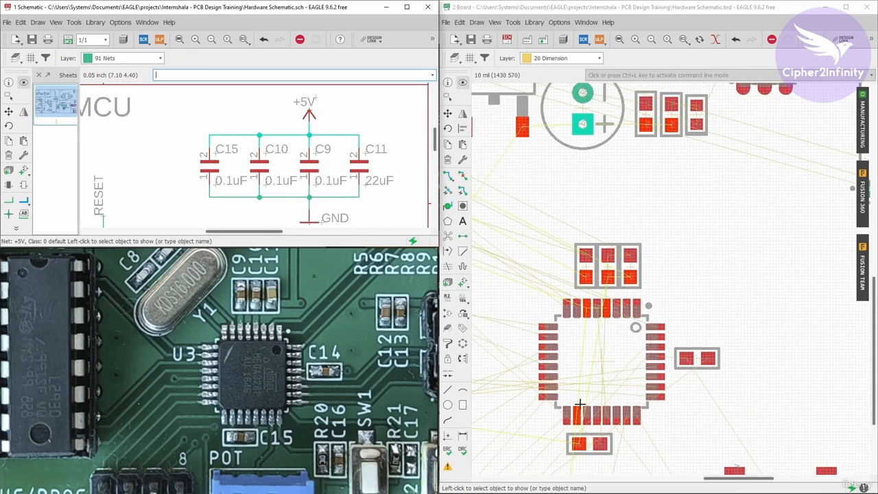
{"action": "scroll", "coordinate": [579, 405], "scroll_direction": "up", "scroll_amount": 1}
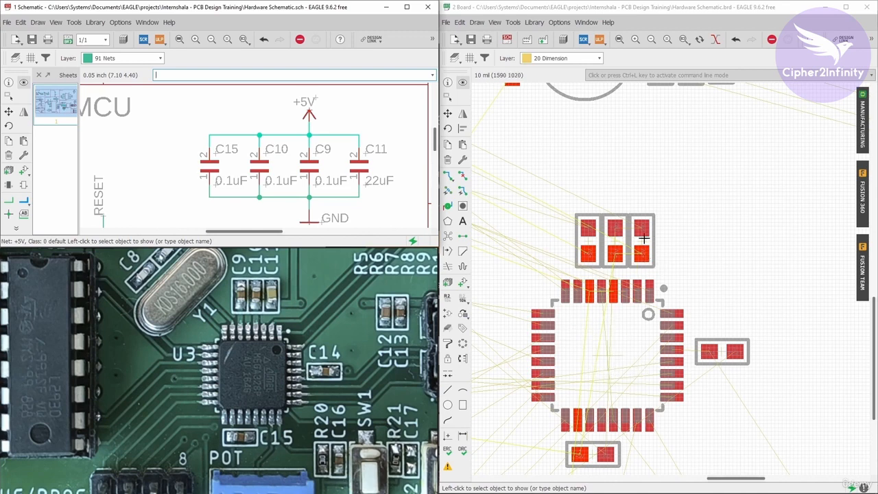
{"action": "scroll", "coordinate": [628, 251], "scroll_direction": "down", "scroll_amount": 2}
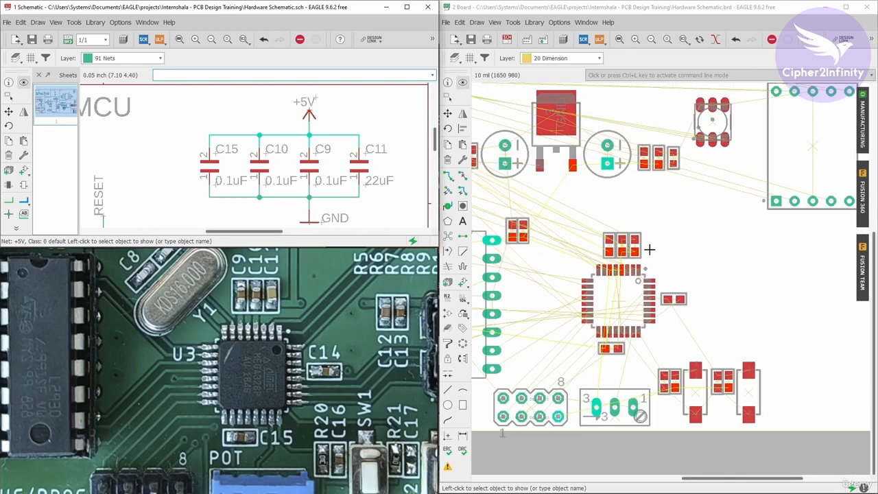
{"action": "scroll", "coordinate": [644, 247], "scroll_direction": "up", "scroll_amount": 1}
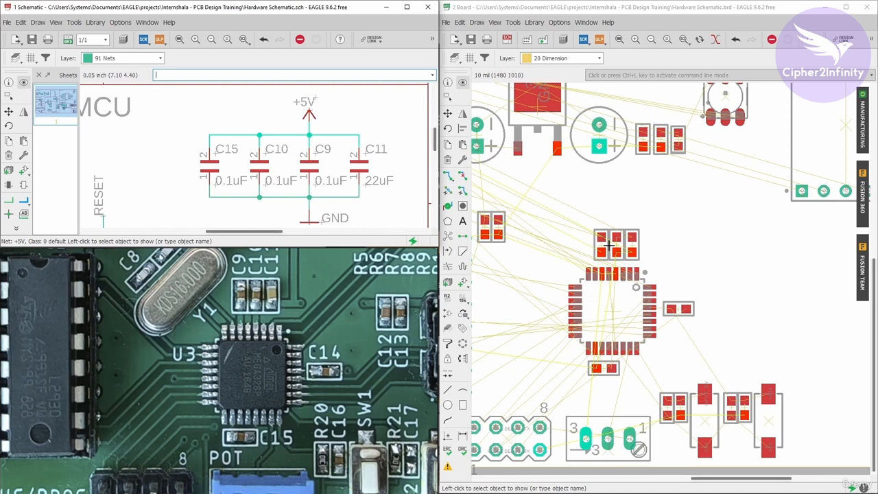
- Locate the 16MHz crystal circuit in the schematic and move Y1 onto the open board area beside the ATMEGA328-AU, keeping it horizontal
{"action": "scroll", "coordinate": [299, 136], "scroll_direction": "down", "scroll_amount": 3}
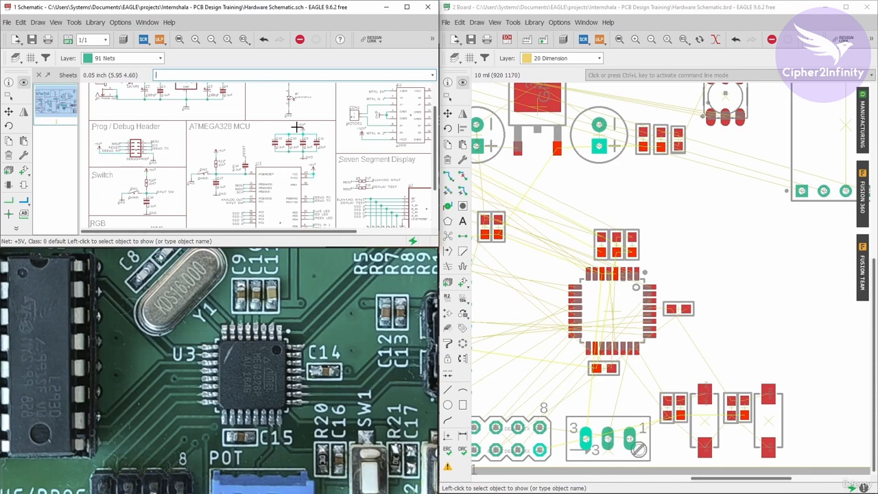
{"action": "scroll", "coordinate": [289, 162], "scroll_direction": "down", "scroll_amount": 2}
{"action": "scroll", "coordinate": [282, 174], "scroll_direction": "up", "scroll_amount": 2}
{"action": "scroll", "coordinate": [269, 200], "scroll_direction": "up", "scroll_amount": 5}
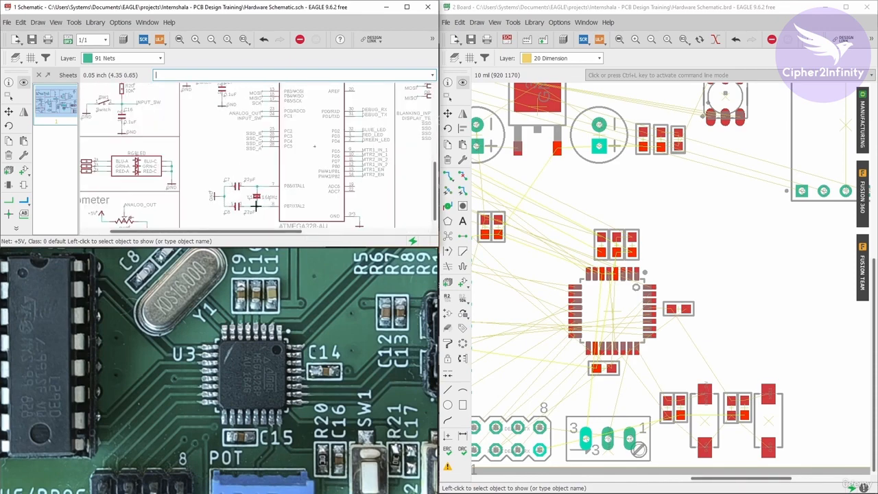
{"action": "scroll", "coordinate": [663, 277], "scroll_direction": "down", "scroll_amount": 6}
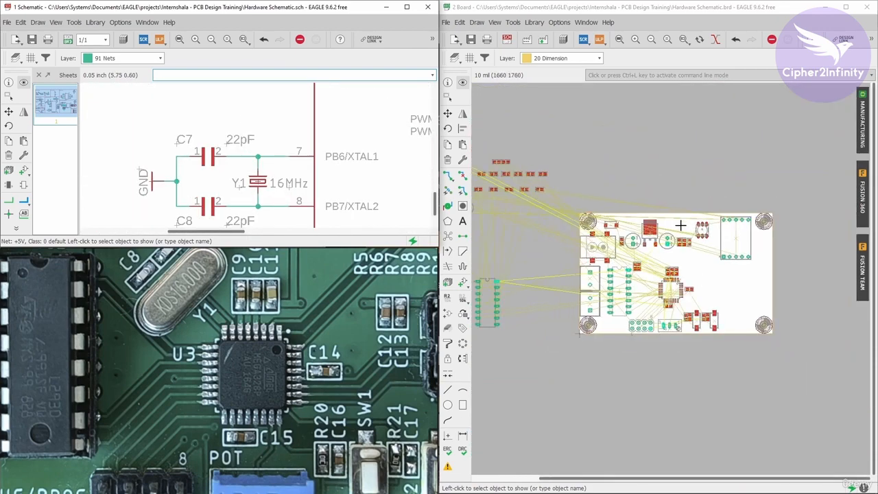
{"action": "left_click", "coordinate": [449, 115]}
{"action": "scroll", "coordinate": [527, 214], "scroll_direction": "up", "scroll_amount": 3}
{"action": "left_click", "coordinate": [526, 214]}
{"action": "scroll", "coordinate": [535, 232], "scroll_direction": "down", "scroll_amount": 3}
{"action": "scroll", "coordinate": [677, 273], "scroll_direction": "up", "scroll_amount": 7}
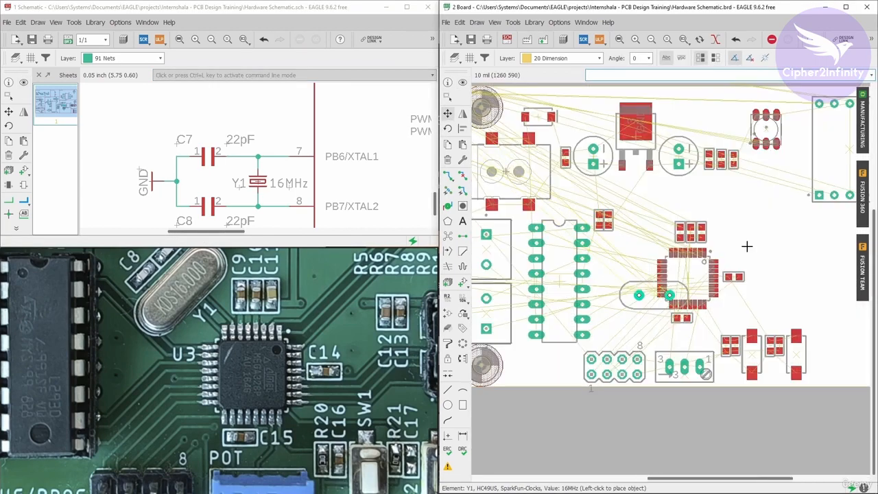
{"action": "left_click", "coordinate": [768, 238]}
- Locate the 22pF capacitor C7 from the schematic and move it onto the board just below crystal Y1
{"action": "scroll", "coordinate": [778, 278], "scroll_direction": "down", "scroll_amount": 6}
{"action": "left_click", "coordinate": [463, 82]}
{"action": "left_click", "coordinate": [216, 159]}
{"action": "scroll", "coordinate": [608, 172], "scroll_direction": "up", "scroll_amount": 7}
{"action": "left_click", "coordinate": [448, 113]}
{"action": "left_click", "coordinate": [573, 176]}
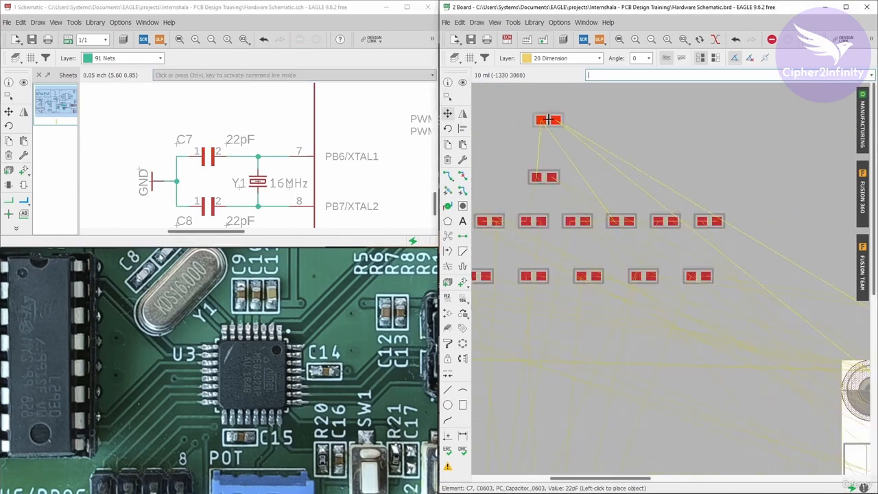
{"action": "scroll", "coordinate": [548, 121], "scroll_direction": "down", "scroll_amount": 7}
{"action": "scroll", "coordinate": [721, 226], "scroll_direction": "up", "scroll_amount": 6}
{"action": "left_click", "coordinate": [763, 245]}
- Locate the 22pF capacitor C8 from the schematic and place it horizontally beside C7 below crystal Y1
{"action": "left_click", "coordinate": [463, 82]}
{"action": "left_click", "coordinate": [209, 208]}
{"action": "scroll", "coordinate": [717, 264], "scroll_direction": "down", "scroll_amount": 6}
{"action": "scroll", "coordinate": [607, 175], "scroll_direction": "up", "scroll_amount": 6}
{"action": "left_click", "coordinate": [448, 114]}
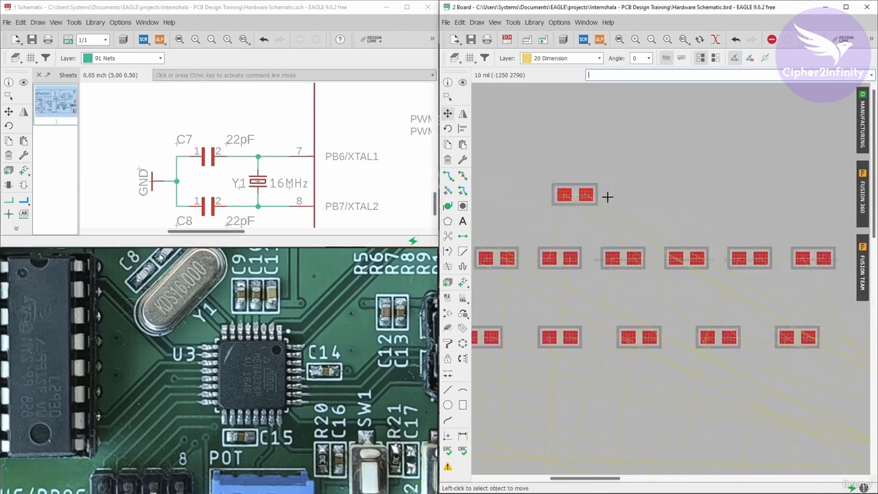
{"action": "left_click", "coordinate": [576, 195]}
{"action": "scroll", "coordinate": [583, 144], "scroll_direction": "down", "scroll_amount": 7}
{"action": "scroll", "coordinate": [654, 163], "scroll_direction": "up", "scroll_amount": 6}
{"action": "left_click", "coordinate": [721, 313]}
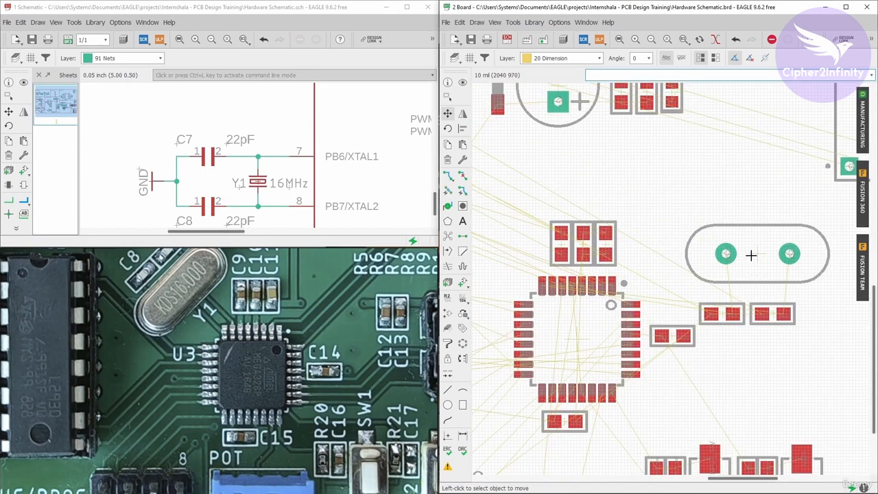
- Highlight the net joining C7, Y1 and the PB6/XTAL1 pin to locate its connection points on the board
{"action": "scroll", "coordinate": [753, 255], "scroll_direction": "down", "scroll_amount": 3}
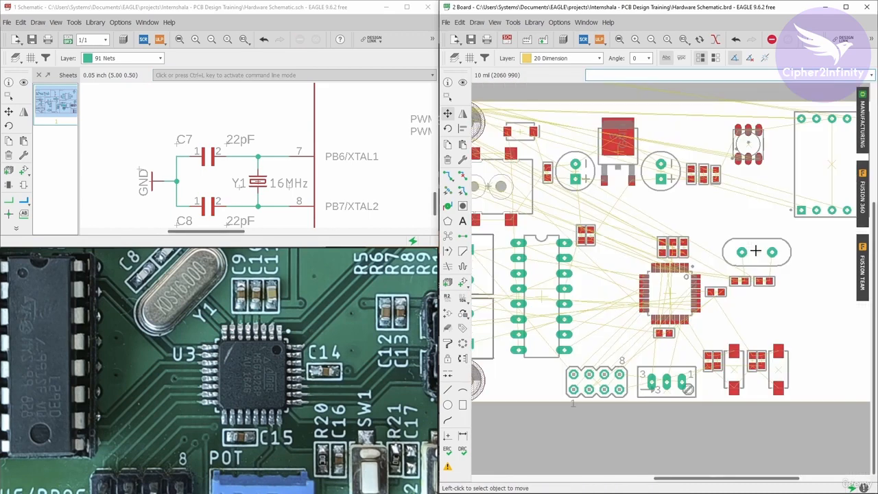
{"action": "left_click", "coordinate": [462, 82]}
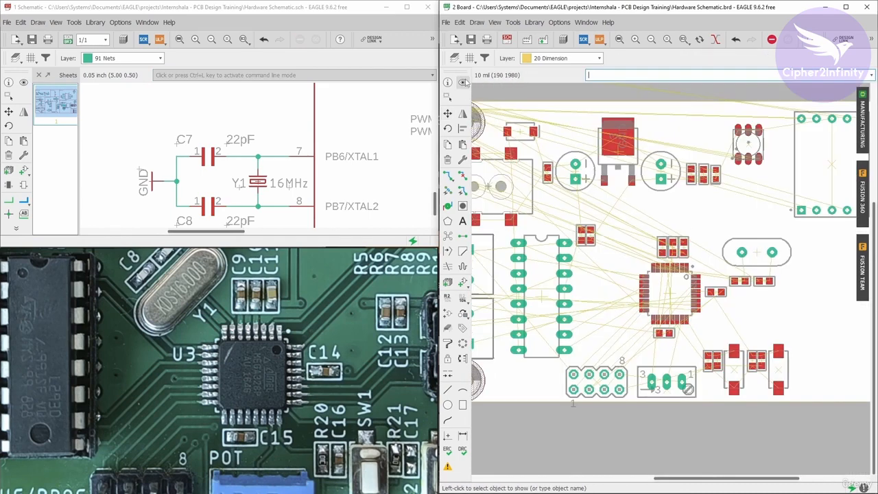
{"action": "left_click", "coordinate": [24, 83]}
{"action": "scroll", "coordinate": [271, 158], "scroll_direction": "up", "scroll_amount": 2}
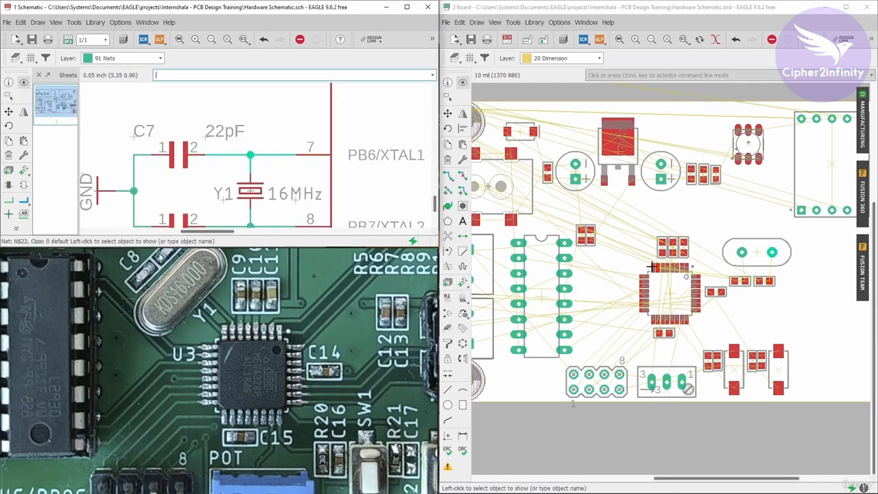
- Move crystal Y1 to the left of the three capacitors above the ATMEGA328-AU, turned vertical, at about (1230, 1090) mil
{"action": "scroll", "coordinate": [658, 266], "scroll_direction": "up", "scroll_amount": 5}
{"action": "scroll", "coordinate": [659, 266], "scroll_direction": "down", "scroll_amount": 5}
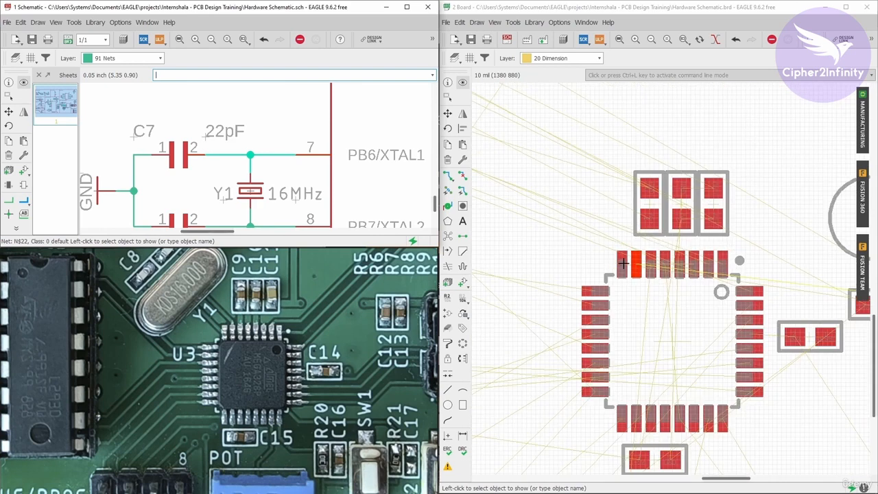
{"action": "left_click", "coordinate": [447, 113]}
{"action": "left_click", "coordinate": [836, 232]}
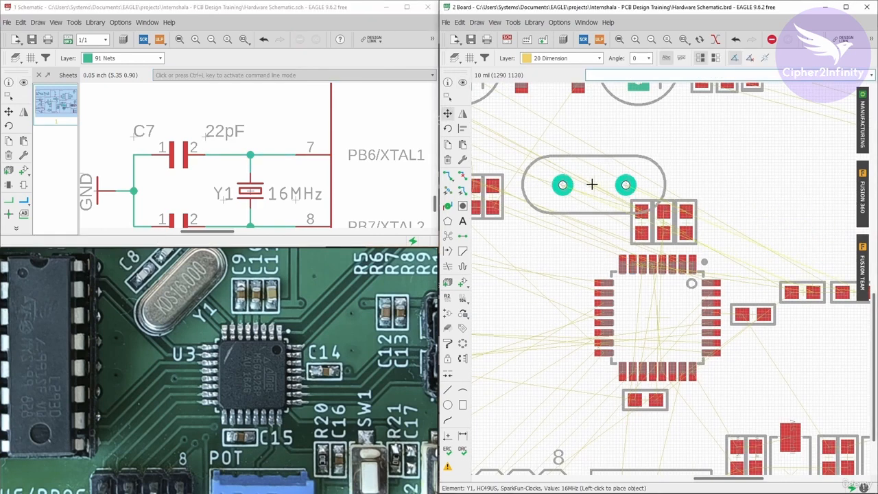
{"action": "right_click", "coordinate": [581, 201]}
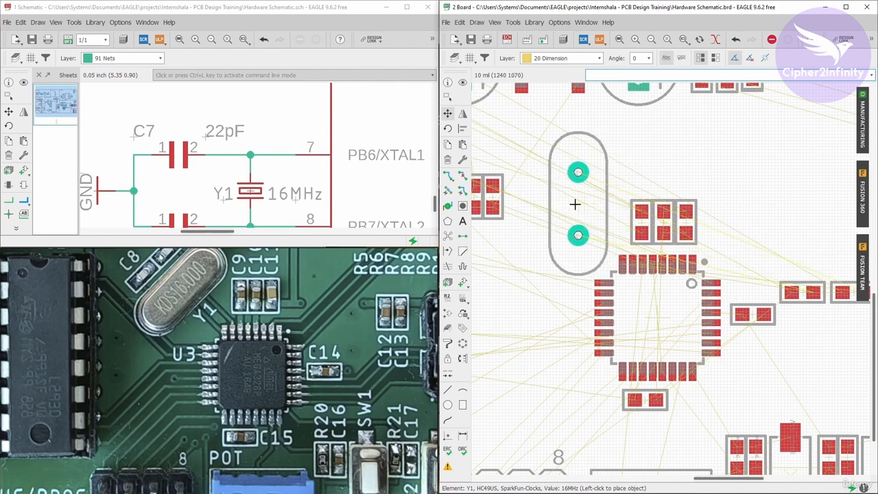
{"action": "left_click", "coordinate": [575, 200]}
{"action": "scroll", "coordinate": [611, 221], "scroll_direction": "down", "scroll_amount": 3}
{"action": "scroll", "coordinate": [591, 222], "scroll_direction": "up", "scroll_amount": 2}
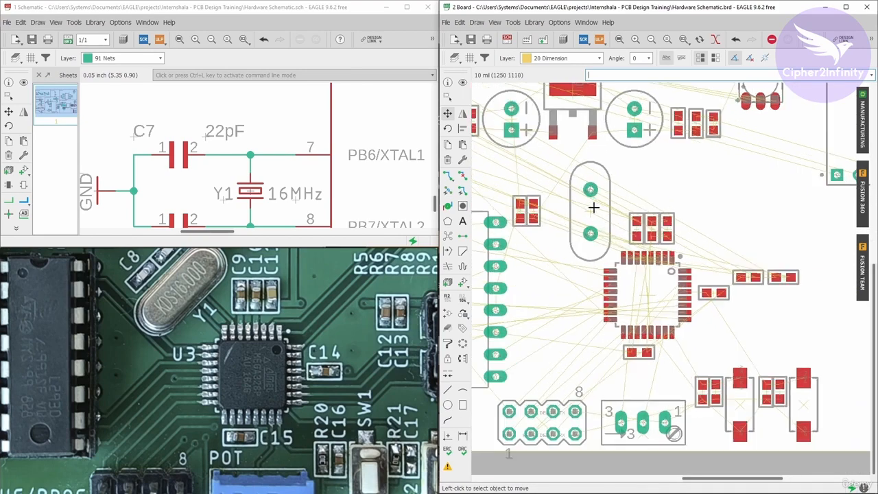
{"action": "scroll", "coordinate": [613, 221], "scroll_direction": "down", "scroll_amount": 2}
{"action": "scroll", "coordinate": [618, 227], "scroll_direction": "up", "scroll_amount": 1}
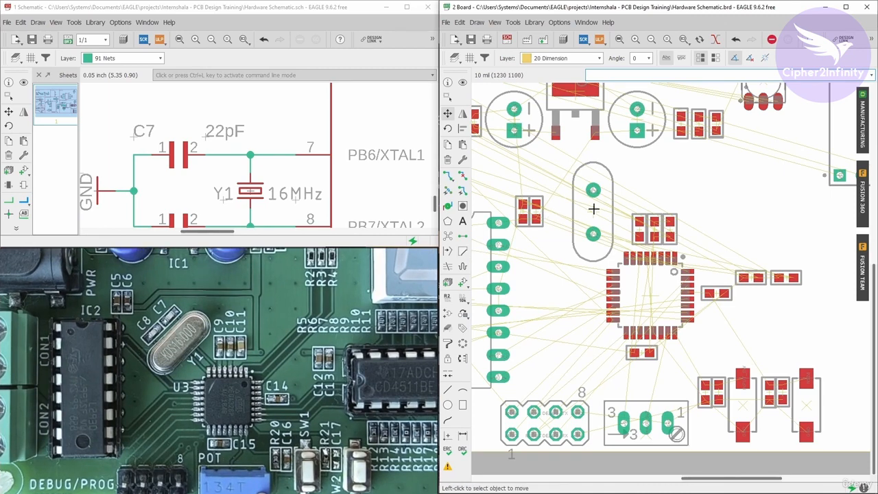
- Set crystal Y1's angle to 45 degrees, keeping its current position on the board
{"action": "scroll", "coordinate": [592, 204], "scroll_direction": "up", "scroll_amount": 3}
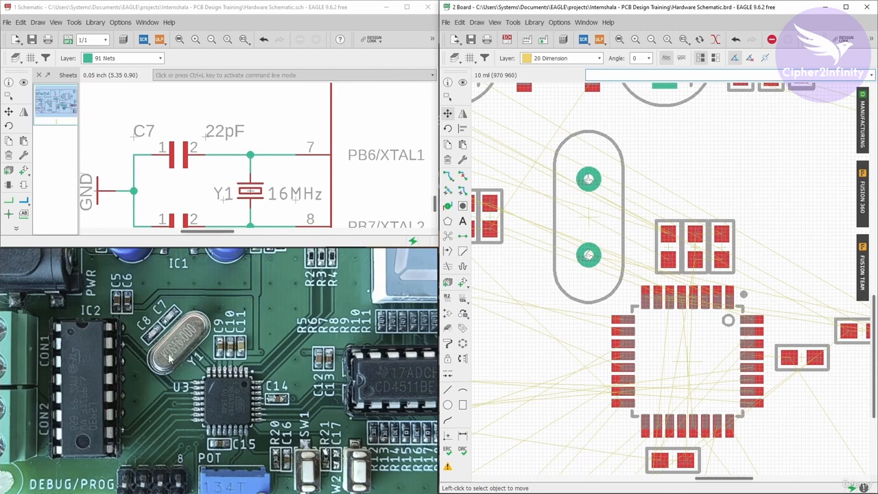
{"action": "scroll", "coordinate": [531, 257], "scroll_direction": "down", "scroll_amount": 3}
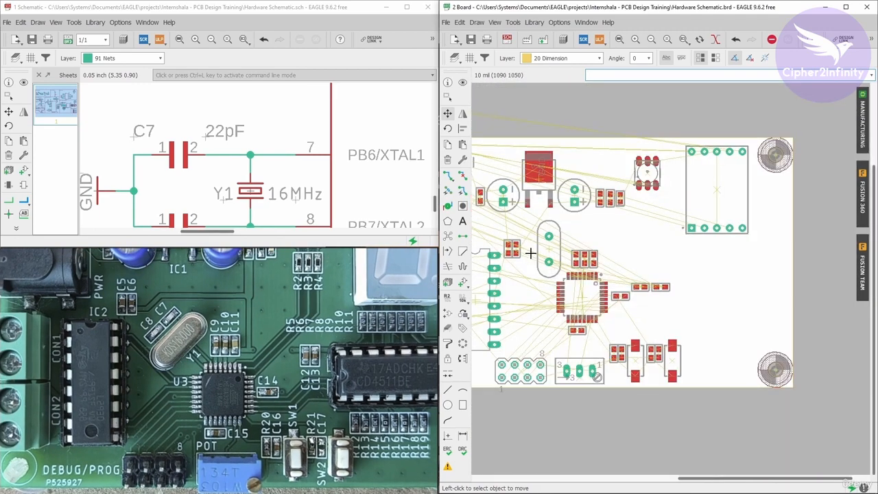
{"action": "scroll", "coordinate": [525, 310], "scroll_direction": "up", "scroll_amount": 2}
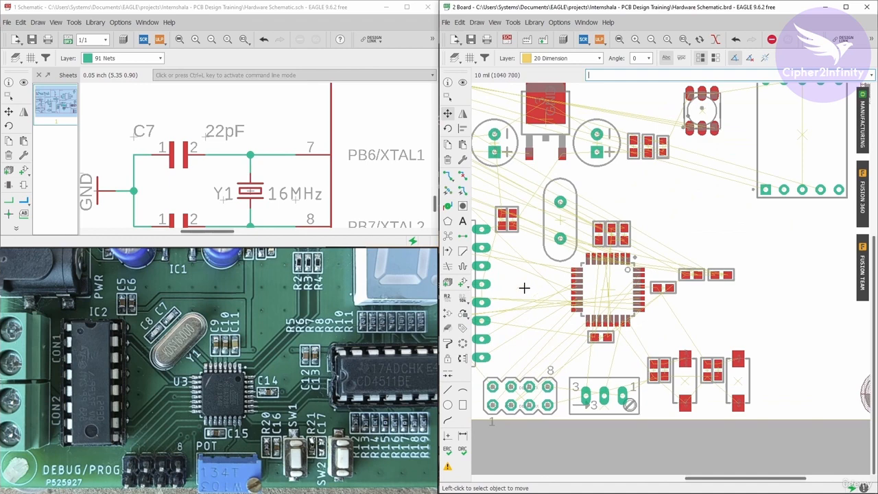
{"action": "right_click", "coordinate": [559, 221]}
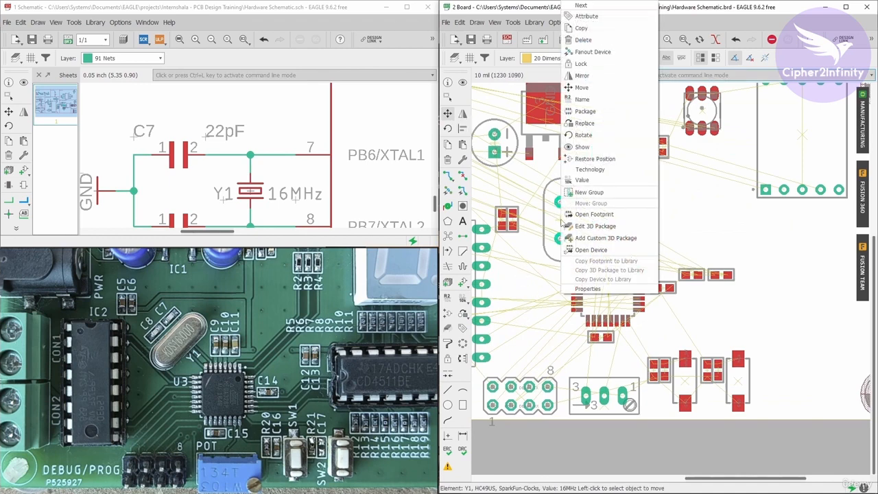
{"action": "left_click", "coordinate": [587, 288]}
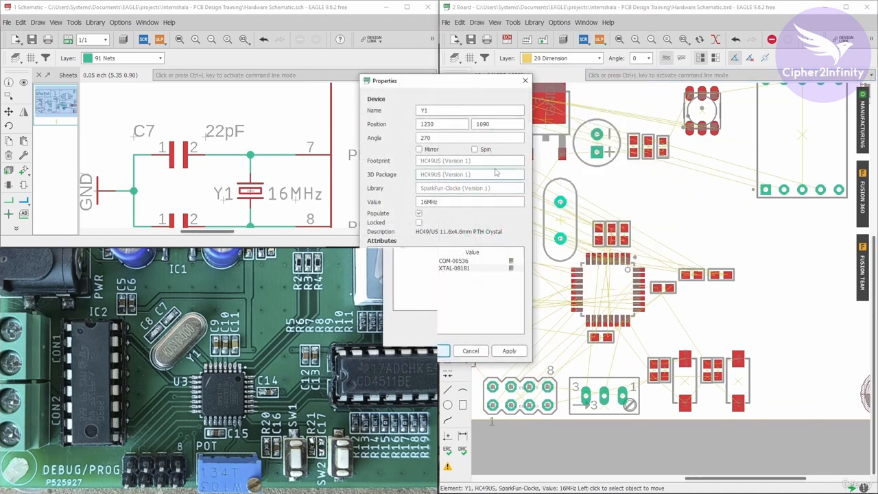
{"action": "left_click_drag", "start_coordinate": [460, 91], "coordinate": [607, 97]}
{"action": "double_click", "coordinate": [590, 143]}
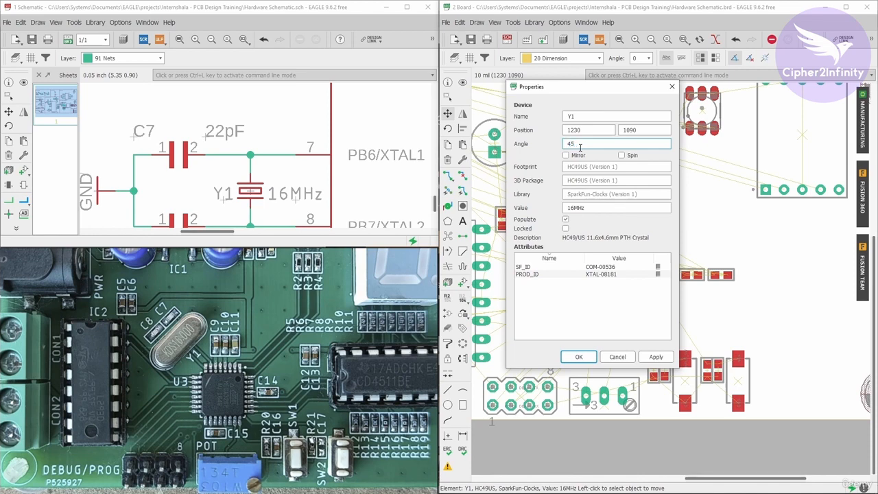
{"action": "left_click", "coordinate": [579, 357]}
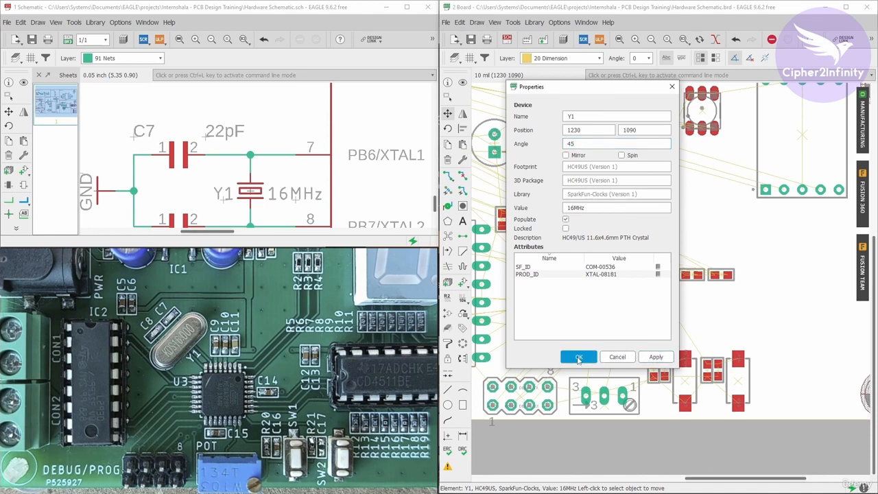
{"action": "scroll", "coordinate": [521, 179], "scroll_direction": "up", "scroll_amount": 2}
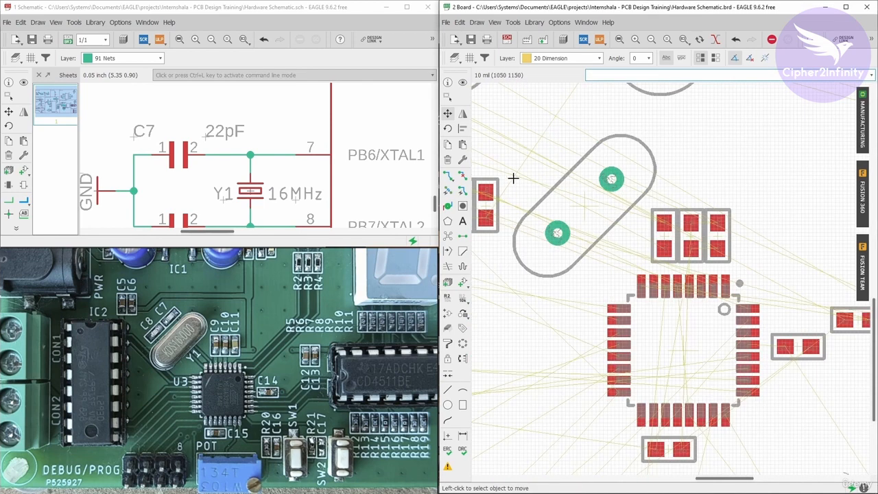
- Highlight the schematic net joining C7, Y1 and PB6/XTAL1 to check which pads of the tilted crystal and microcontroller it connects
{"action": "left_click", "coordinate": [448, 113]}
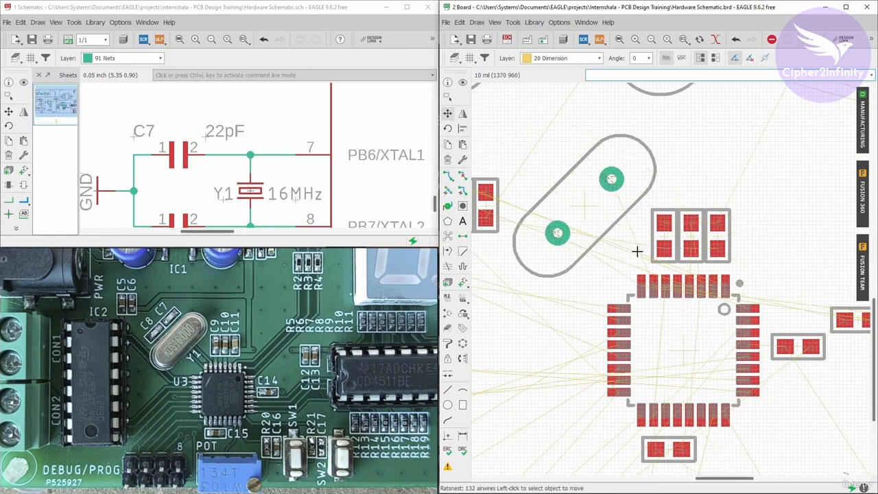
{"action": "left_click", "coordinate": [463, 82]}
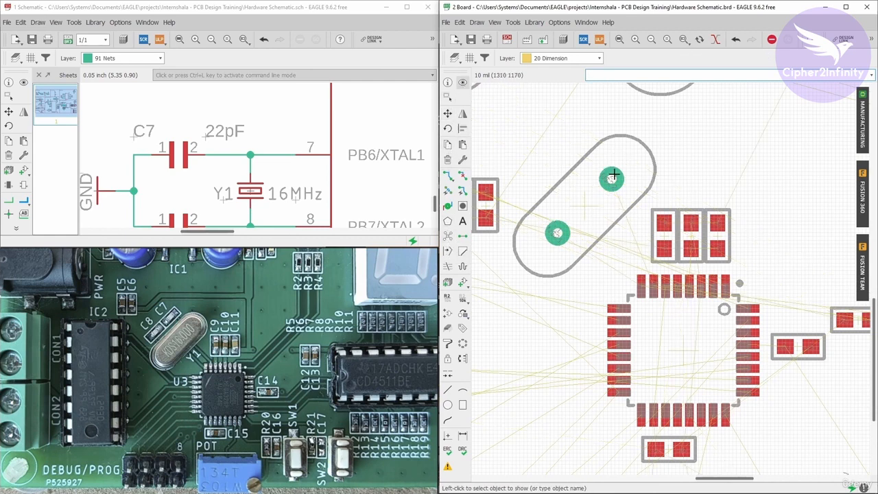
{"action": "left_click", "coordinate": [24, 83]}
{"action": "left_click", "coordinate": [274, 154]}
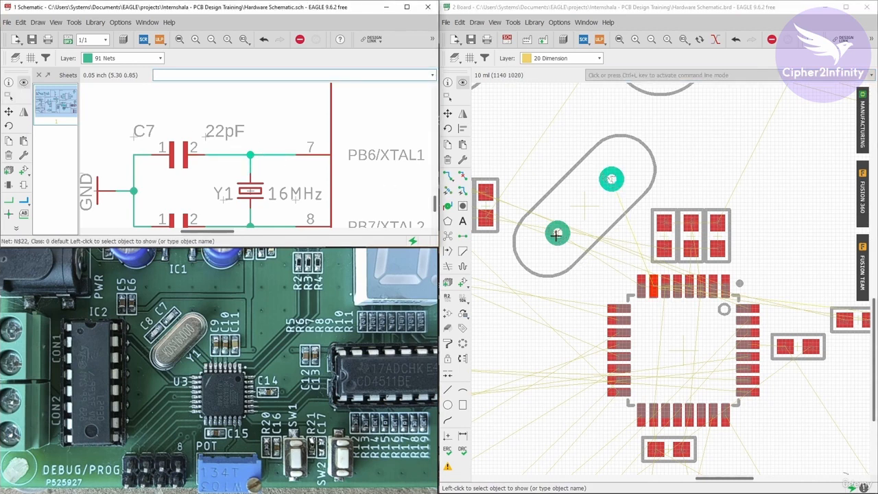
{"action": "scroll", "coordinate": [630, 254], "scroll_direction": "down", "scroll_amount": 2}
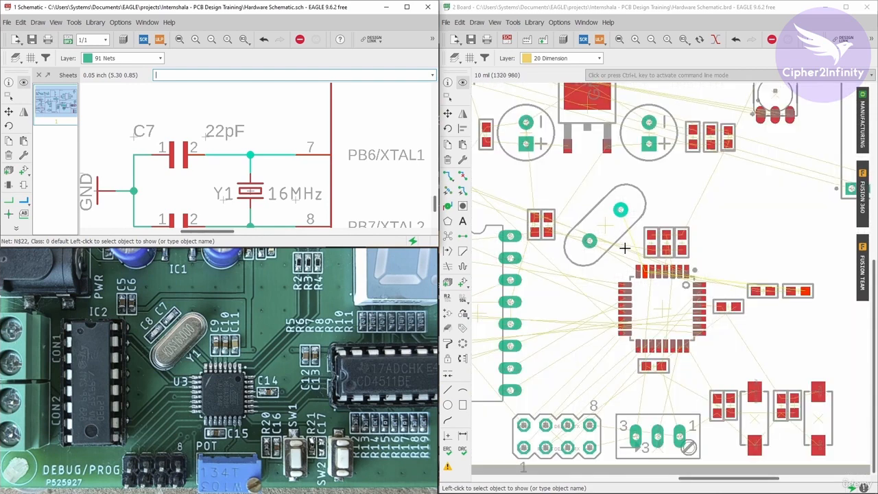
- Move the tilted crystal Y1 slightly so it sits beside the three capacitors above the ATMEGA328-AU
{"action": "left_click", "coordinate": [447, 113]}
{"action": "scroll", "coordinate": [608, 233], "scroll_direction": "up", "scroll_amount": 1}
{"action": "left_click", "coordinate": [607, 234]}
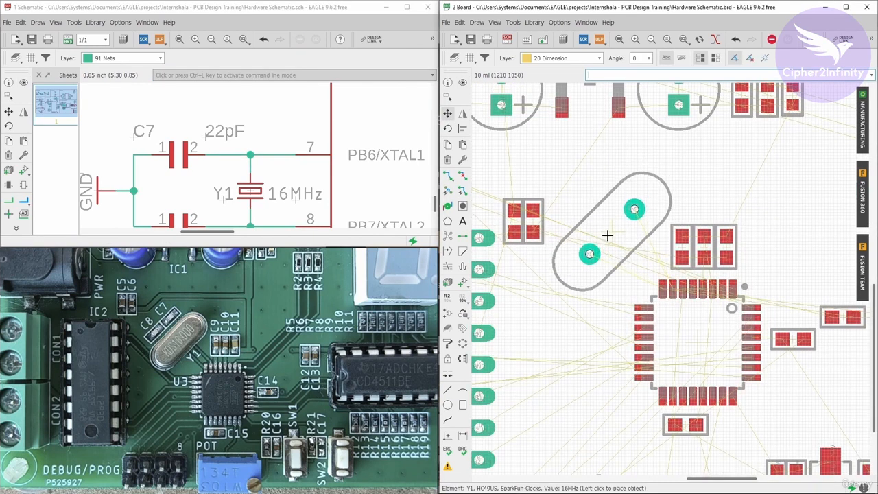
{"action": "left_click", "coordinate": [605, 243]}
{"action": "scroll", "coordinate": [612, 243], "scroll_direction": "down", "scroll_amount": 3}
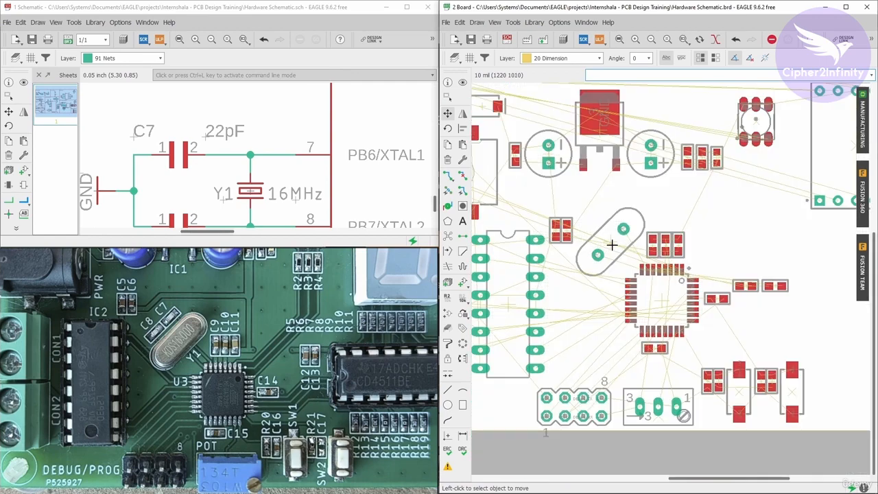
- Move 22pF capacitor C8 above the tilted crystal Y1 and turn it vertical, at about (1150, 1230) mil
{"action": "left_click", "coordinate": [9, 97]}
{"action": "scroll", "coordinate": [195, 129], "scroll_direction": "down", "scroll_amount": 1}
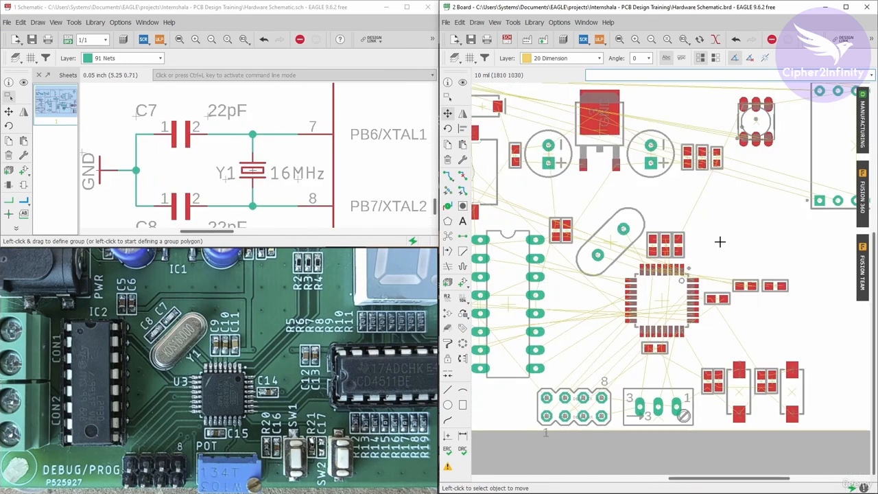
{"action": "scroll", "coordinate": [721, 243], "scroll_direction": "down", "scroll_amount": 3}
{"action": "scroll", "coordinate": [723, 266], "scroll_direction": "up", "scroll_amount": 3}
{"action": "left_click", "coordinate": [448, 114]}
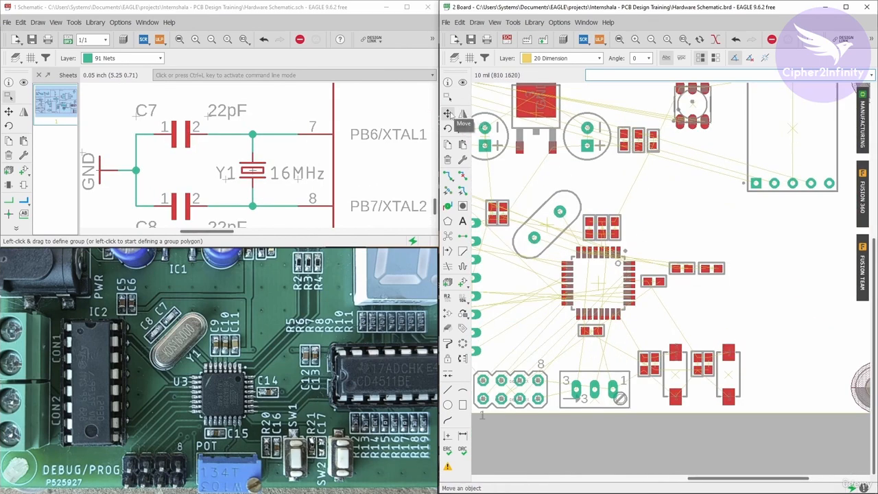
{"action": "scroll", "coordinate": [694, 266], "scroll_direction": "up", "scroll_amount": 1}
{"action": "left_click", "coordinate": [688, 267]}
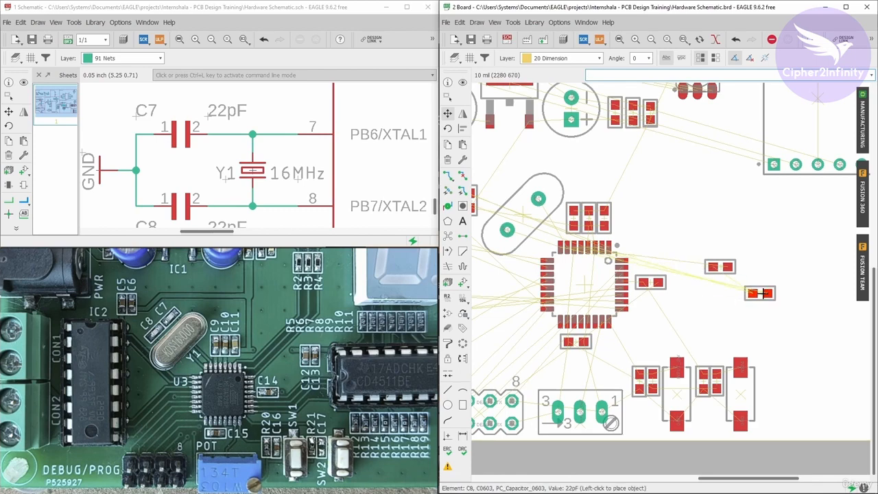
{"action": "scroll", "coordinate": [686, 264], "scroll_direction": "down", "scroll_amount": 3}
{"action": "scroll", "coordinate": [685, 257], "scroll_direction": "up", "scroll_amount": 4}
{"action": "right_click", "coordinate": [682, 247]}
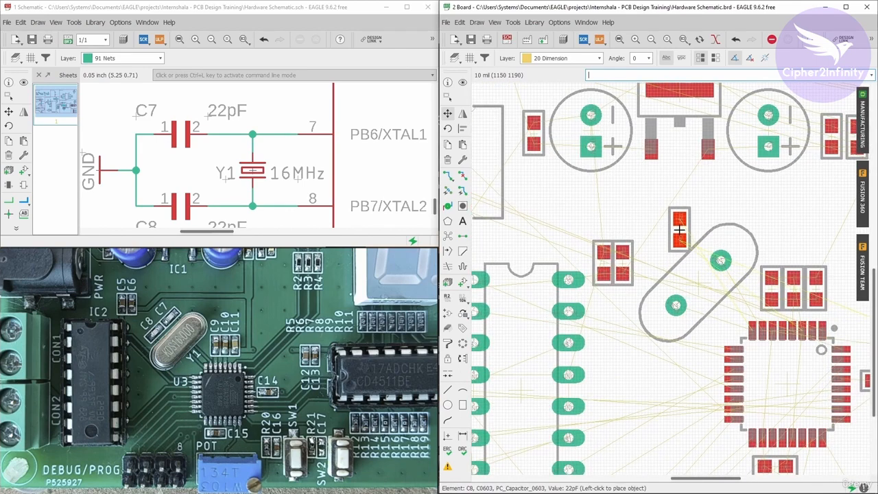
{"action": "left_click", "coordinate": [681, 218]}
{"action": "scroll", "coordinate": [686, 227], "scroll_direction": "down", "scroll_amount": 3}
{"action": "scroll", "coordinate": [782, 278], "scroll_direction": "up", "scroll_amount": 2}
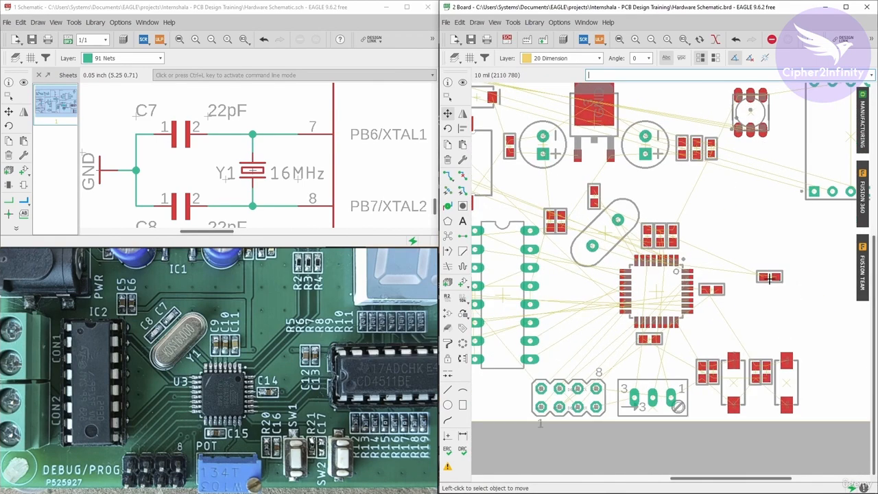
- Move 22pF capacitor C7 to the left of C8 and turn it vertical, at about (1050, 1200) mil
{"action": "left_click", "coordinate": [751, 271]}
{"action": "scroll", "coordinate": [562, 206], "scroll_direction": "up", "scroll_amount": 2}
{"action": "right_click", "coordinate": [597, 213]}
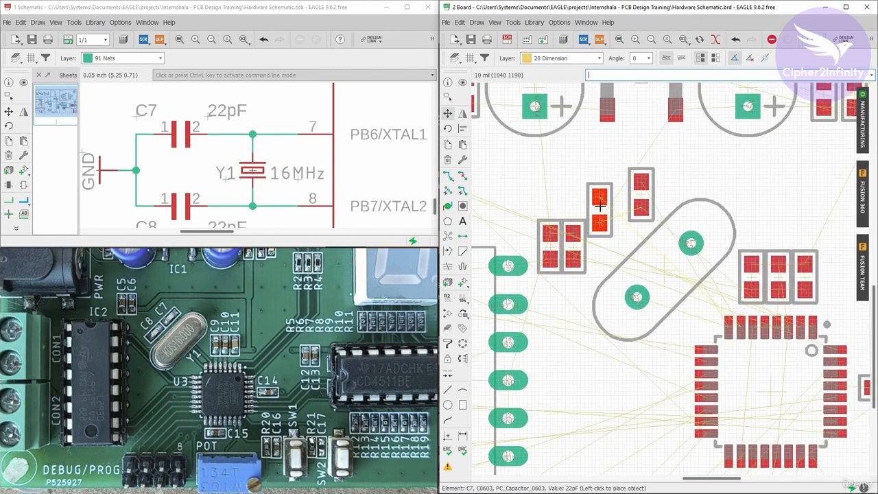
{"action": "left_click", "coordinate": [604, 206]}
- Set the angle of capacitors C8 and C7 to 45 degrees each, parallel to crystal Y1
{"action": "scroll", "coordinate": [640, 196], "scroll_direction": "up", "scroll_amount": 1}
{"action": "right_click", "coordinate": [641, 195]}
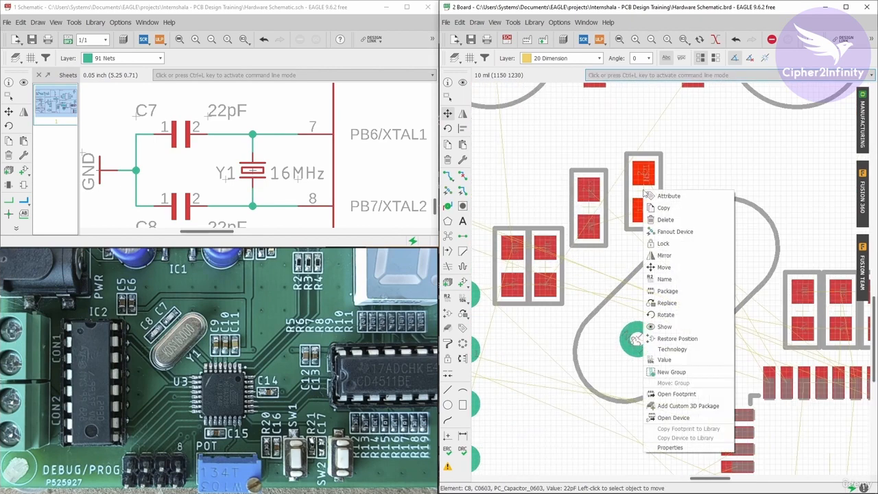
{"action": "left_click", "coordinate": [658, 447]}
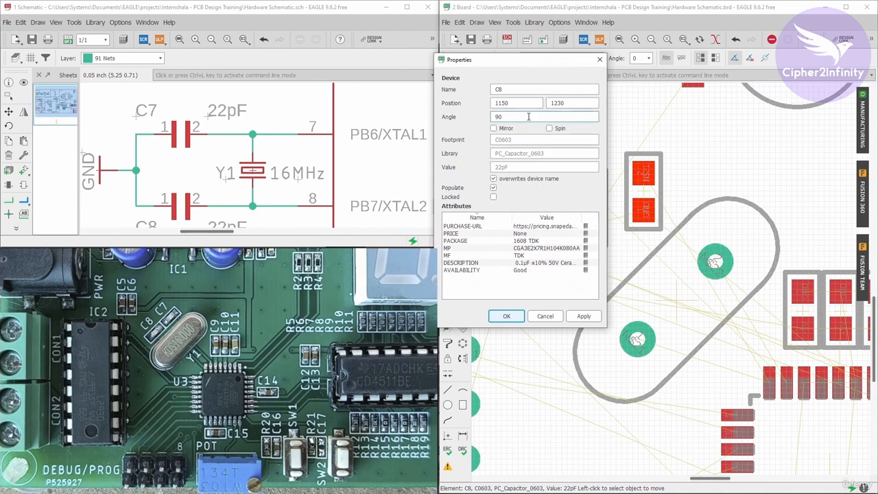
{"action": "double_click", "coordinate": [498, 117]}
{"action": "left_click", "coordinate": [584, 316]}
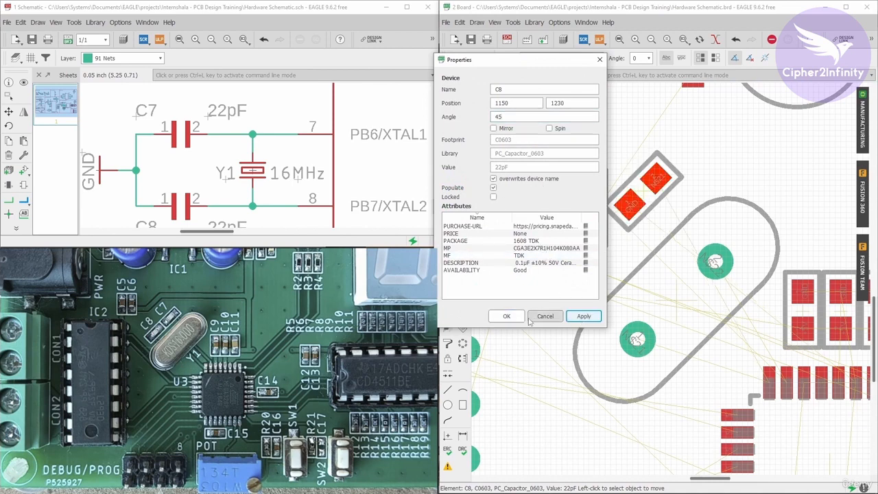
{"action": "left_click", "coordinate": [508, 316]}
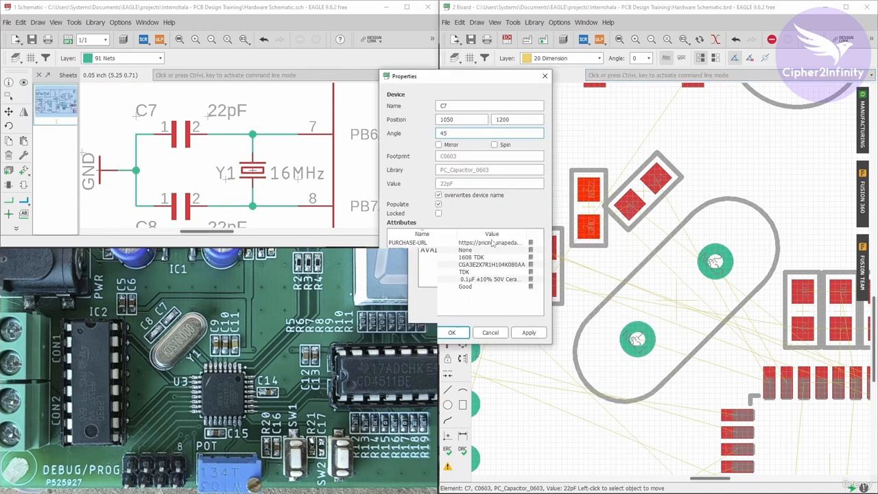
{"action": "left_click", "coordinate": [529, 332]}
{"action": "left_click", "coordinate": [452, 332]}
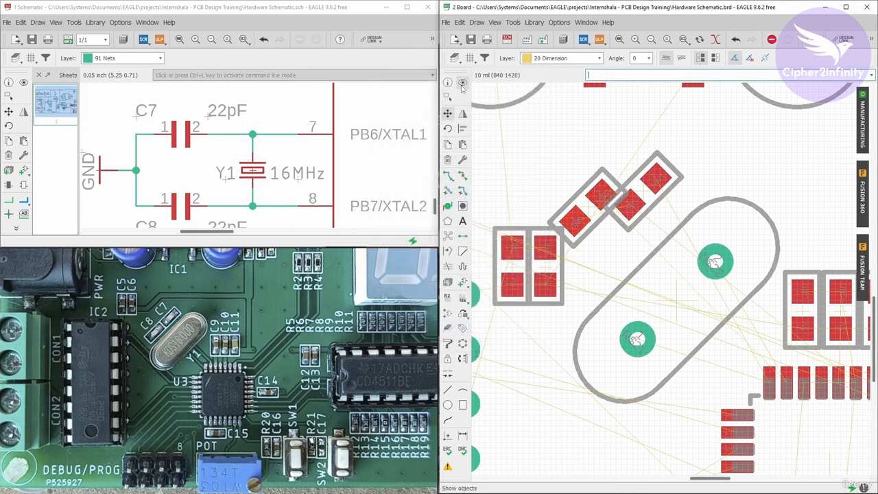
- Move C8 alongside the upper end of crystal Y1, keeping it parallel to the crystal
{"action": "left_click", "coordinate": [447, 112]}
{"action": "left_click", "coordinate": [644, 190]}
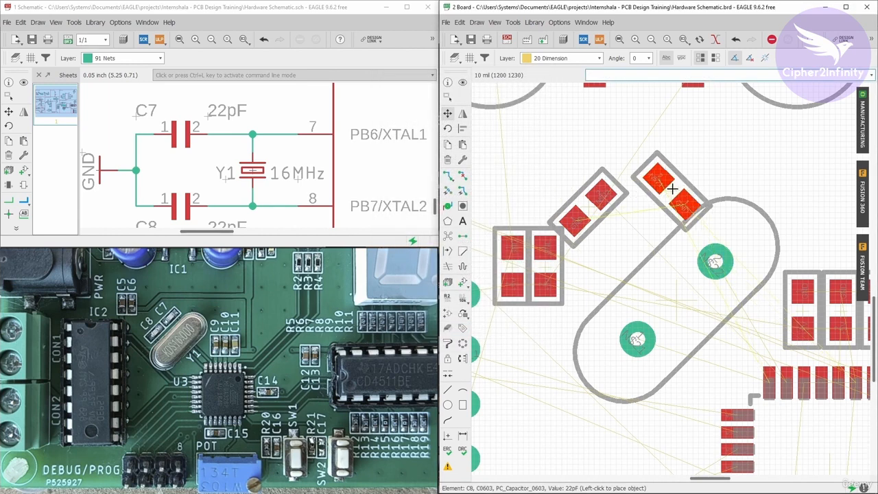
{"action": "right_click", "coordinate": [672, 187]}
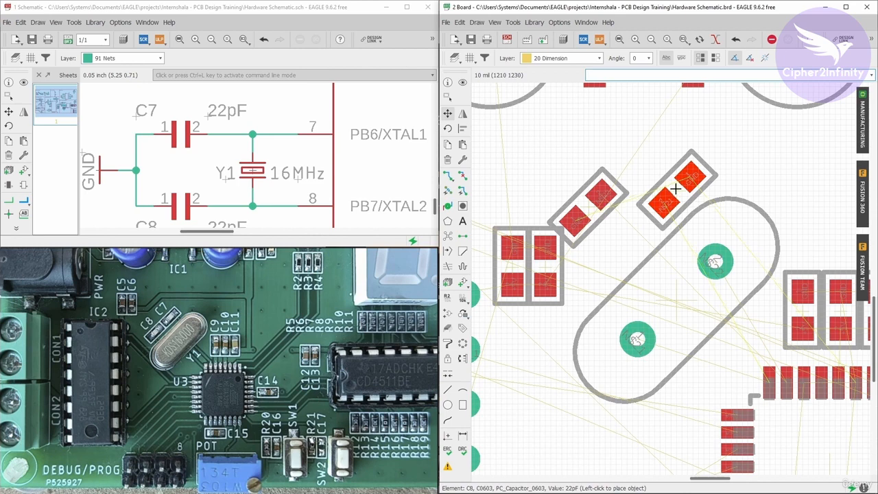
{"action": "left_click", "coordinate": [675, 188]}
{"action": "scroll", "coordinate": [676, 188], "scroll_direction": "down", "scroll_amount": 3}
{"action": "scroll", "coordinate": [651, 199], "scroll_direction": "up", "scroll_amount": 2}
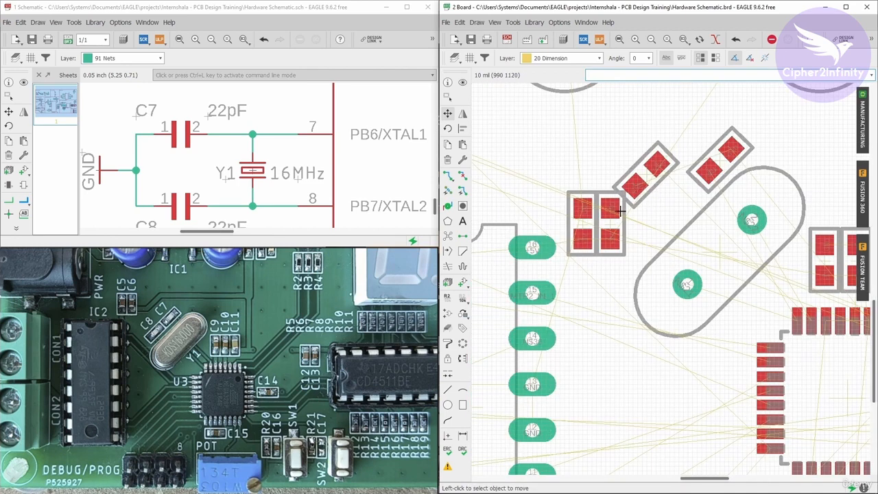
- Move C7 alongside the lower end of crystal Y1, between the crystal and the neighbouring vertical capacitor pair
{"action": "left_click", "coordinate": [647, 178]}
{"action": "left_click", "coordinate": [643, 238]}
{"action": "scroll", "coordinate": [642, 238], "scroll_direction": "down", "scroll_amount": 1}
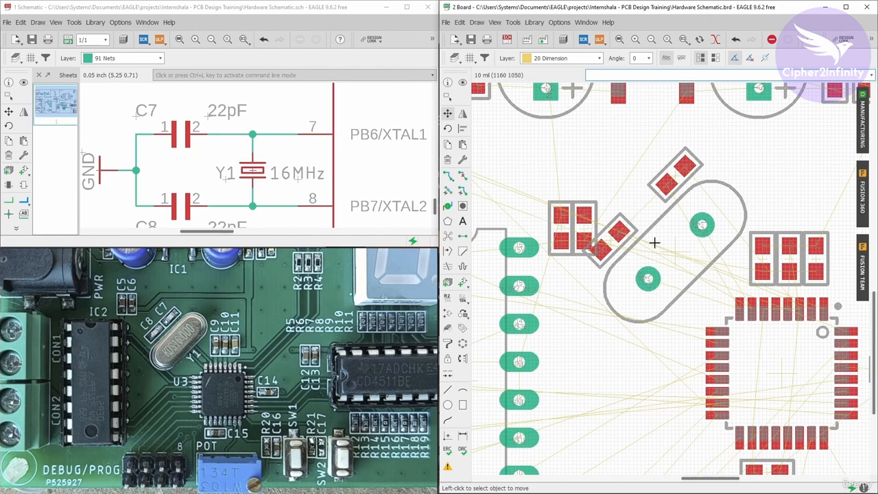
{"action": "scroll", "coordinate": [610, 233], "scroll_direction": "down", "scroll_amount": 1}
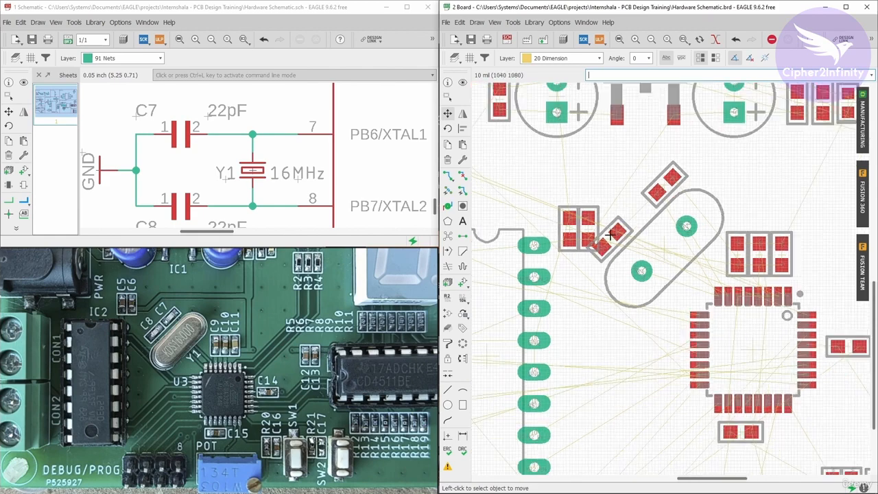
- Nudge capacitor C8 slightly down and left, and C7 slightly right, so both sit parallel beside crystal Y1
{"action": "scroll", "coordinate": [609, 233], "scroll_direction": "down", "scroll_amount": 1}
{"action": "scroll", "coordinate": [624, 221], "scroll_direction": "up", "scroll_amount": 3}
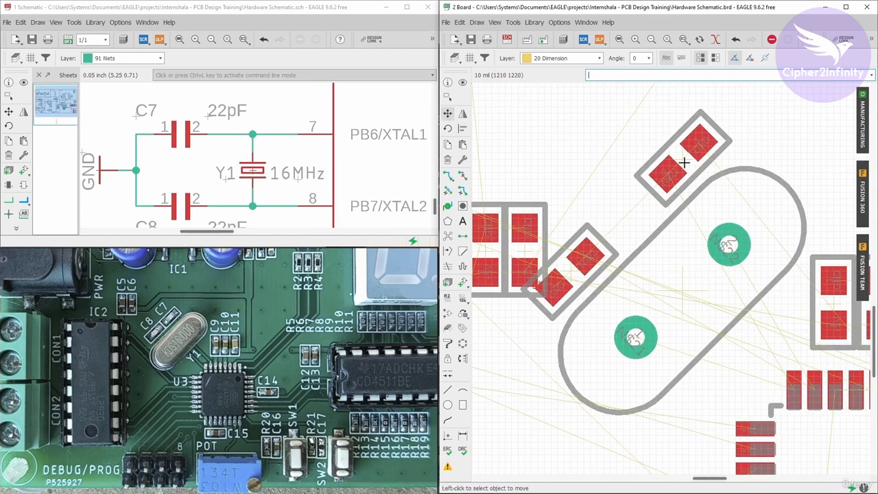
{"action": "left_click", "coordinate": [675, 166]}
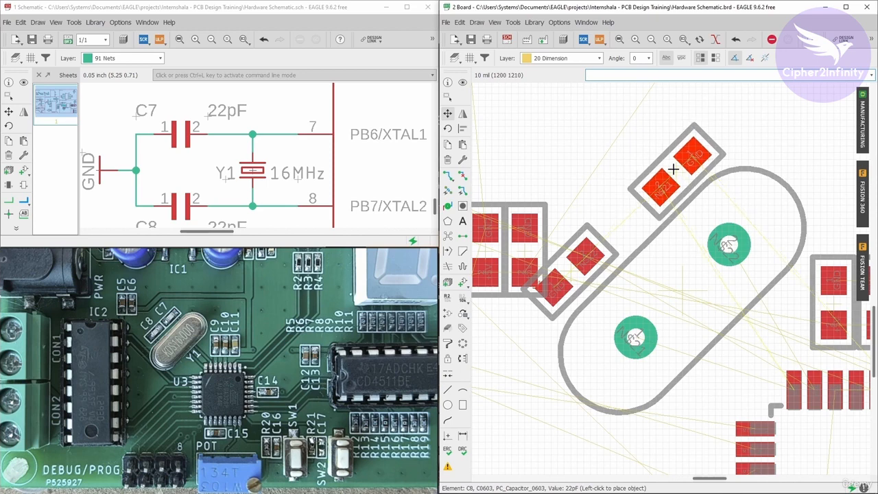
{"action": "left_click", "coordinate": [674, 168]}
{"action": "left_click", "coordinate": [571, 265]}
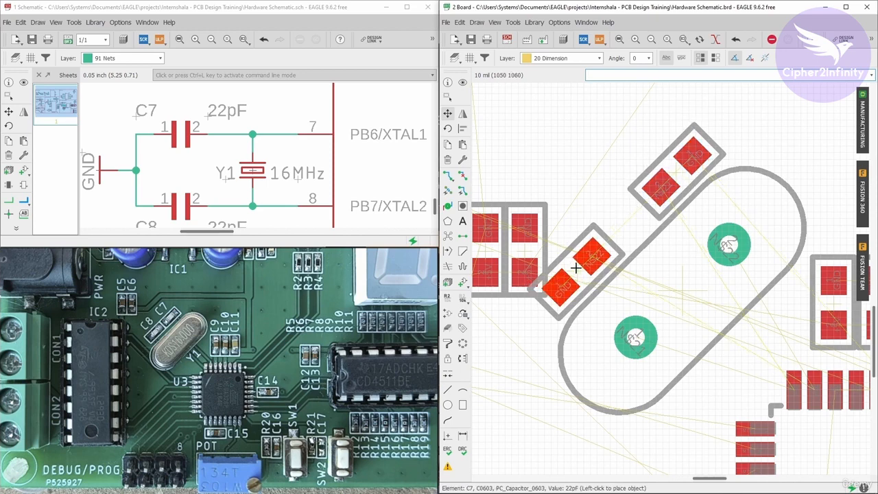
{"action": "left_click", "coordinate": [576, 267]}
- Recalculate the board's airwires with Ratsnest
{"action": "scroll", "coordinate": [639, 207], "scroll_direction": "down", "scroll_amount": 3}
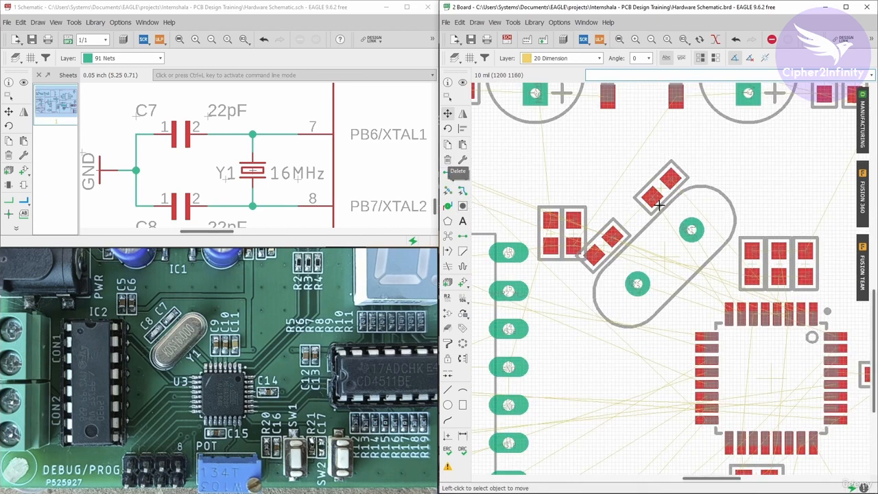
{"action": "left_click", "coordinate": [447, 237]}
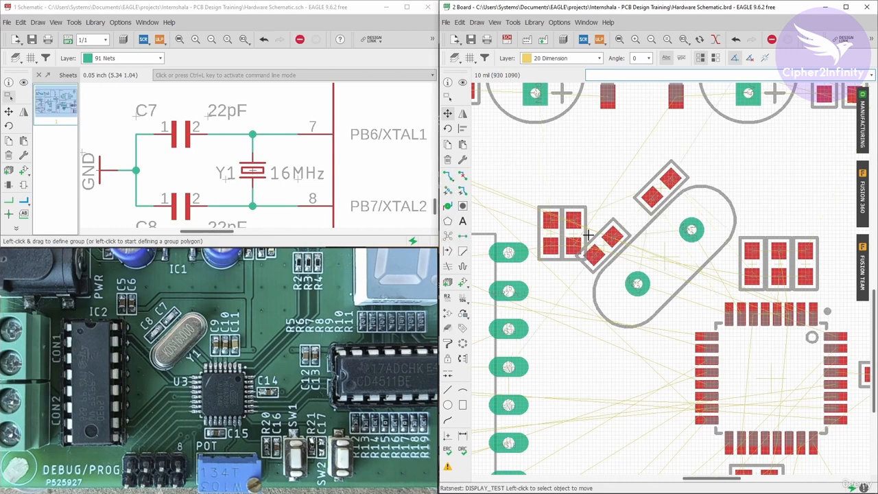
{"action": "scroll", "coordinate": [693, 273], "scroll_direction": "down", "scroll_amount": 1}
{"action": "scroll", "coordinate": [693, 272], "scroll_direction": "down", "scroll_amount": 2}
{"action": "scroll", "coordinate": [649, 255], "scroll_direction": "up", "scroll_amount": 4}
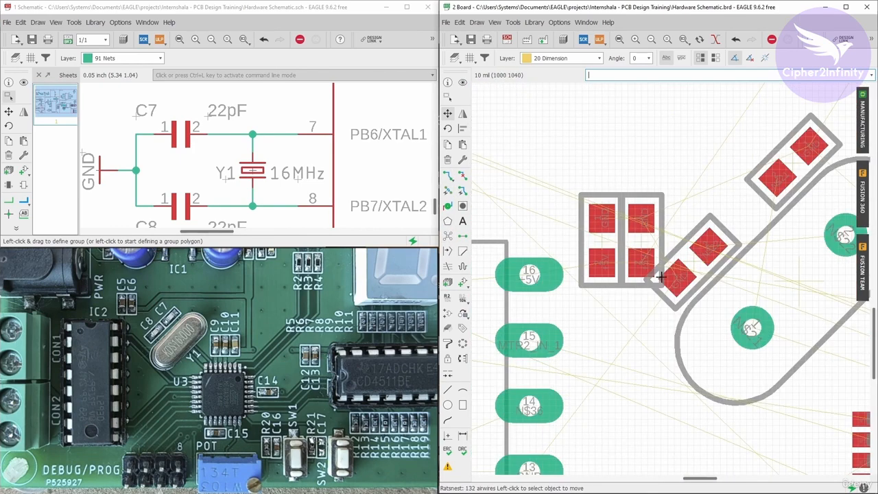
- Group the two vertical capacitors beside C7 and move them together up and left, just above the 16-pin DIP chip's upper right corner
{"action": "left_click", "coordinate": [447, 97]}
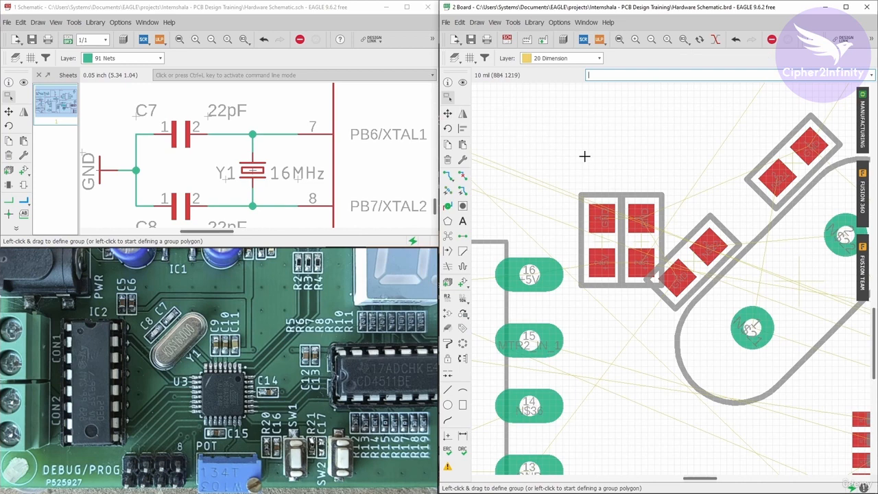
{"action": "left_click_drag", "start_coordinate": [569, 160], "coordinate": [660, 297]}
{"action": "left_click_drag", "start_coordinate": [567, 160], "coordinate": [670, 311]}
{"action": "left_click", "coordinate": [447, 113]}
{"action": "right_click", "coordinate": [656, 168], "text": "ctrl"}
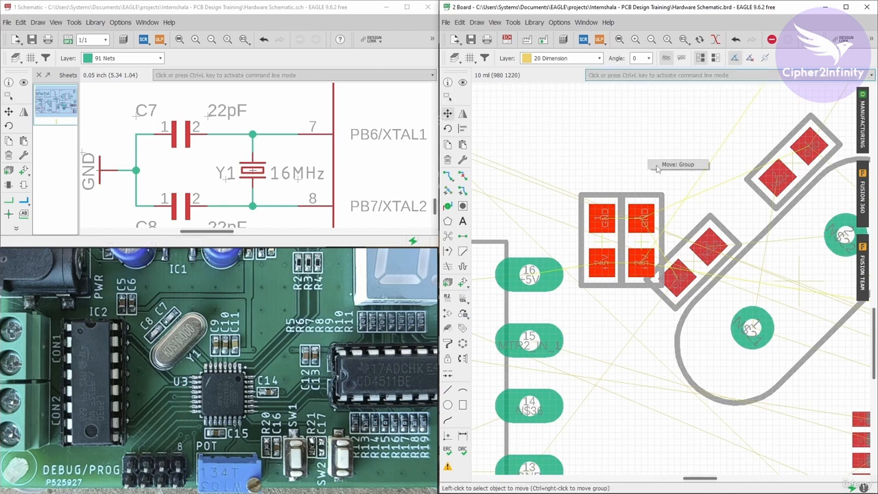
{"action": "left_click", "coordinate": [659, 166]}
{"action": "scroll", "coordinate": [657, 165], "scroll_direction": "down", "scroll_amount": 2}
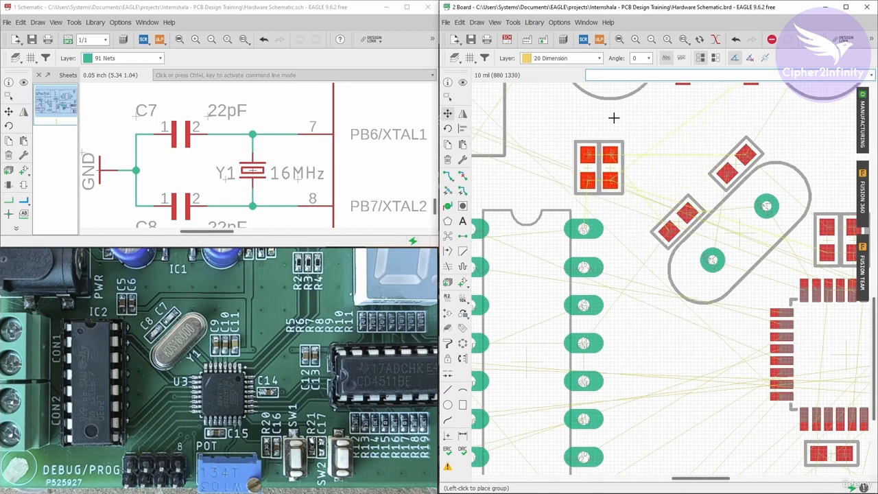
{"action": "left_click", "coordinate": [609, 124]}
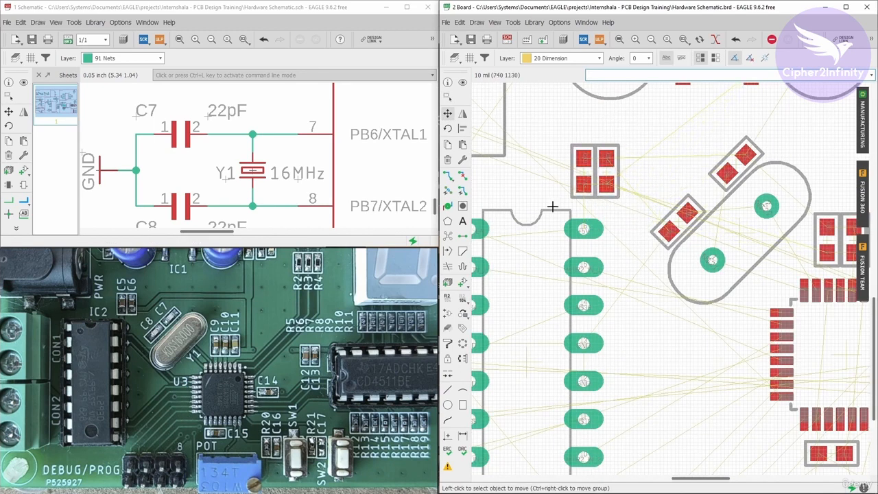
- Move capacitor C8 down along crystal Y1, closer to C7
{"action": "scroll", "coordinate": [553, 206], "scroll_direction": "down", "scroll_amount": 2}
{"action": "scroll", "coordinate": [650, 209], "scroll_direction": "up", "scroll_amount": 2}
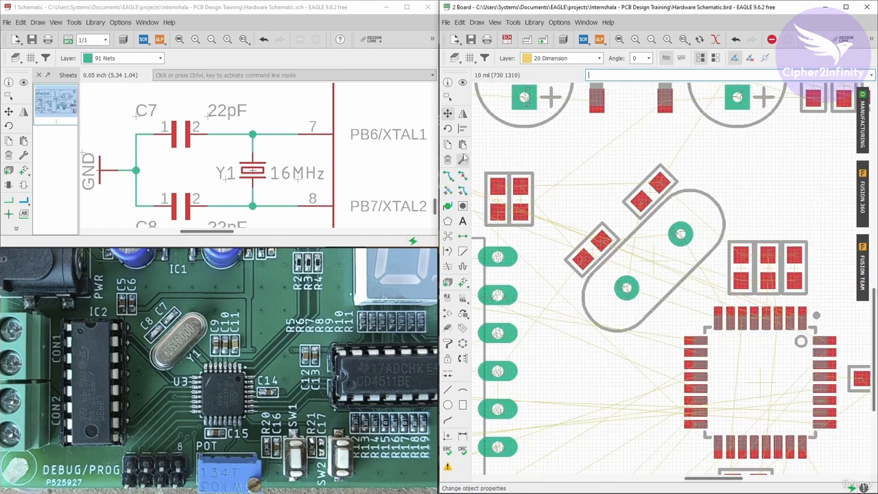
{"action": "left_click", "coordinate": [650, 194]}
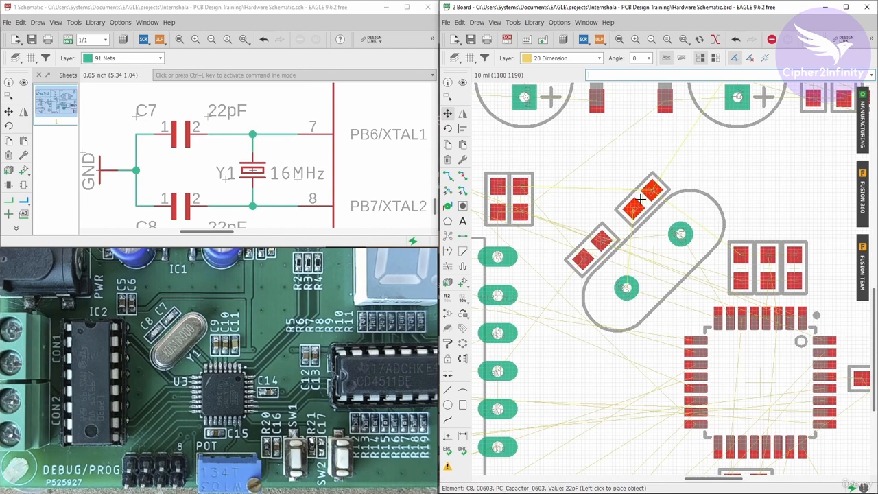
{"action": "left_click", "coordinate": [640, 199]}
- Review the overall board placement and find the RGB LED's series resistors in the schematic
{"action": "scroll", "coordinate": [586, 218], "scroll_direction": "down", "scroll_amount": 3}
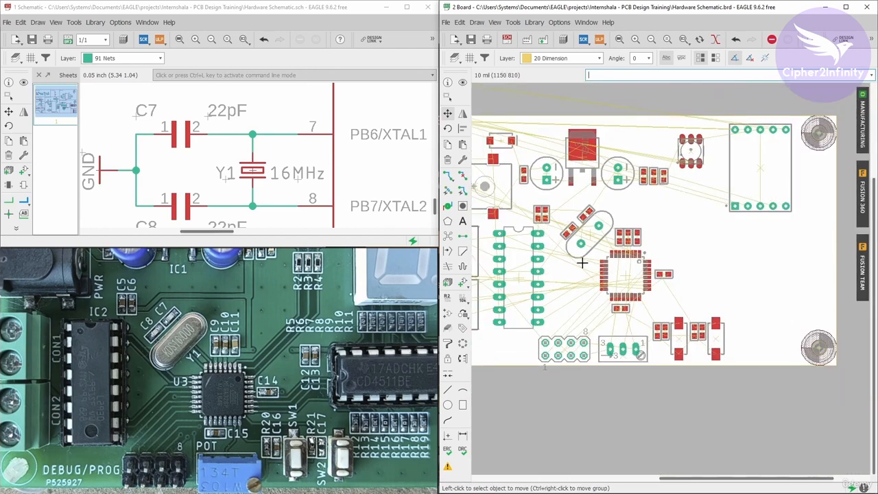
{"action": "scroll", "coordinate": [559, 238], "scroll_direction": "down", "scroll_amount": 2}
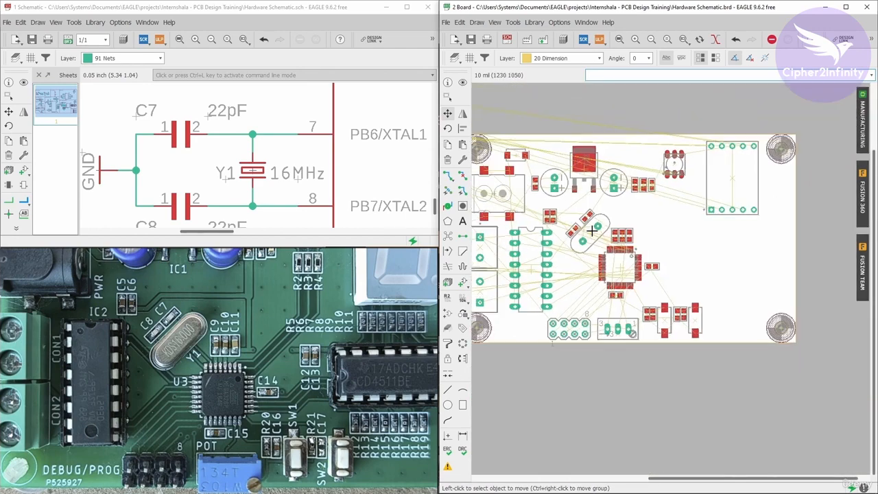
{"action": "scroll", "coordinate": [253, 125], "scroll_direction": "down", "scroll_amount": 5}
{"action": "scroll", "coordinate": [253, 125], "scroll_direction": "up", "scroll_amount": 3}
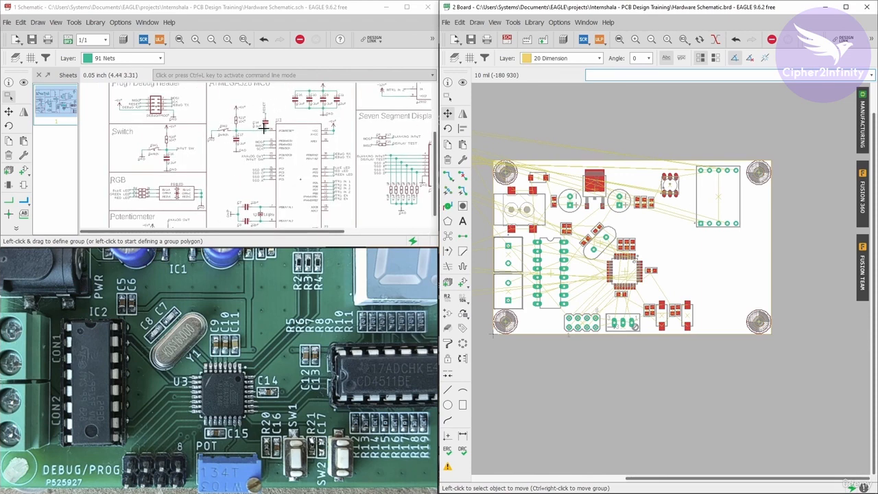
{"action": "scroll", "coordinate": [268, 123], "scroll_direction": "down", "scroll_amount": 2}
{"action": "scroll", "coordinate": [269, 118], "scroll_direction": "up", "scroll_amount": 2}
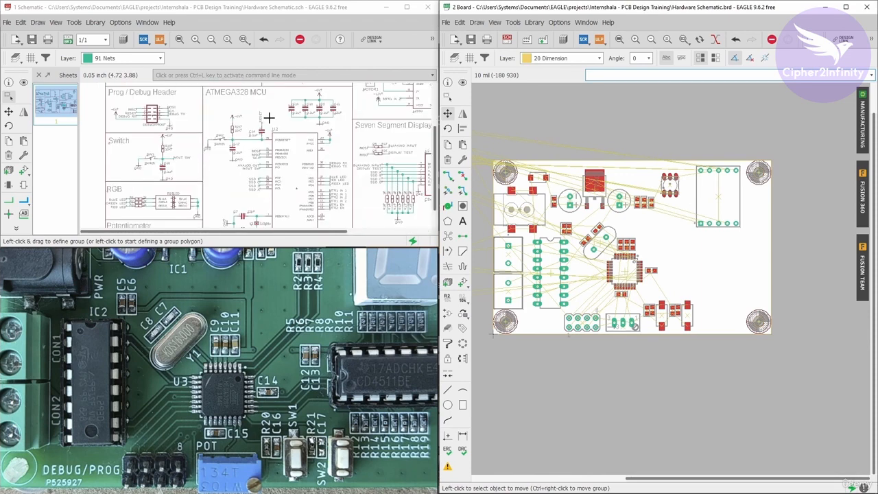
{"action": "scroll", "coordinate": [223, 162], "scroll_direction": "up", "scroll_amount": 4}
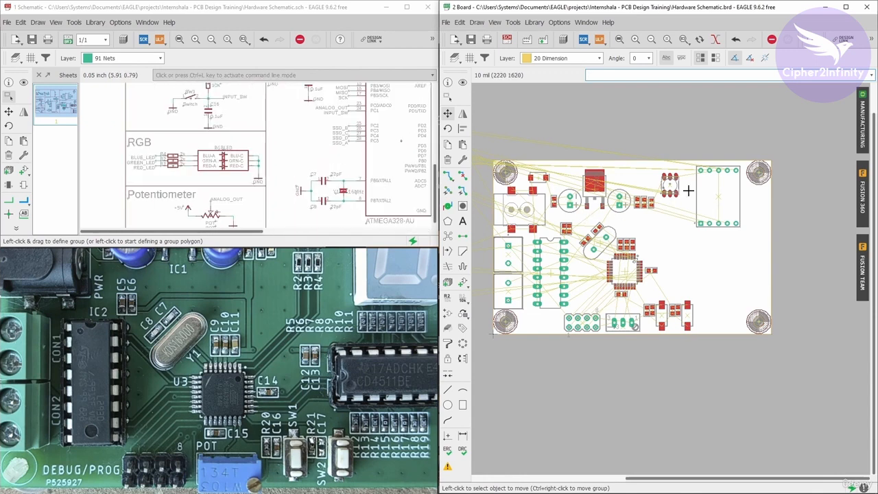
{"action": "scroll", "coordinate": [688, 188], "scroll_direction": "up", "scroll_amount": 3}
{"action": "scroll", "coordinate": [660, 181], "scroll_direction": "up", "scroll_amount": 1}
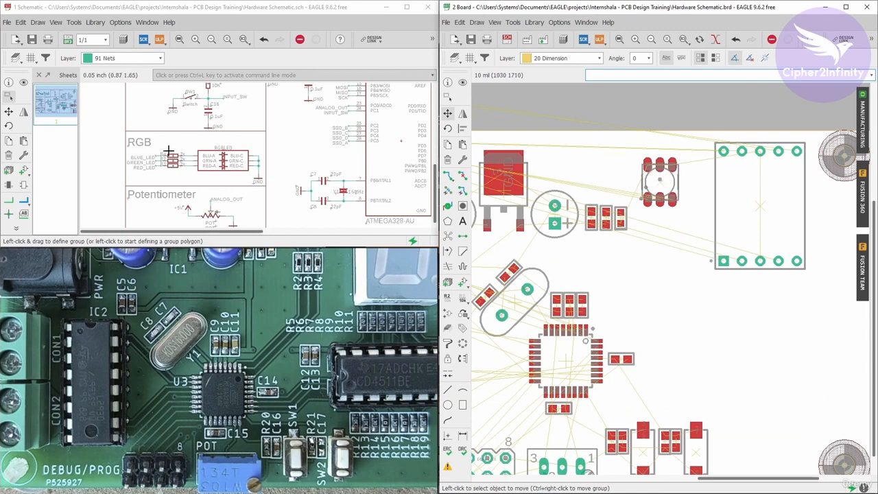
{"action": "scroll", "coordinate": [168, 152], "scroll_direction": "up", "scroll_amount": 4}
- Locate 2k resistor R4 from the schematic and place it vertically on the board, below the RGB LED's right-hand pad
{"action": "left_click", "coordinate": [311, 81]}
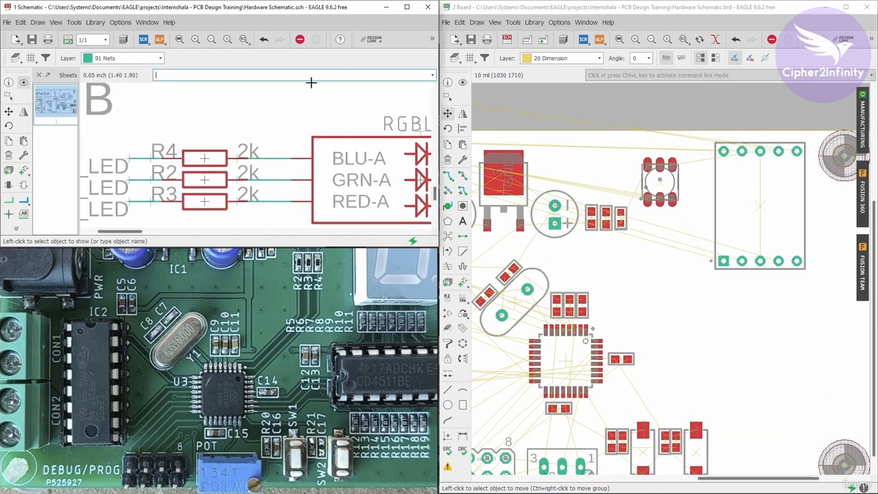
{"action": "left_click", "coordinate": [461, 85]}
{"action": "left_click", "coordinate": [212, 157]}
{"action": "scroll", "coordinate": [695, 261], "scroll_direction": "down", "scroll_amount": 8}
{"action": "scroll", "coordinate": [574, 242], "scroll_direction": "up", "scroll_amount": 10}
{"action": "left_click", "coordinate": [451, 119]}
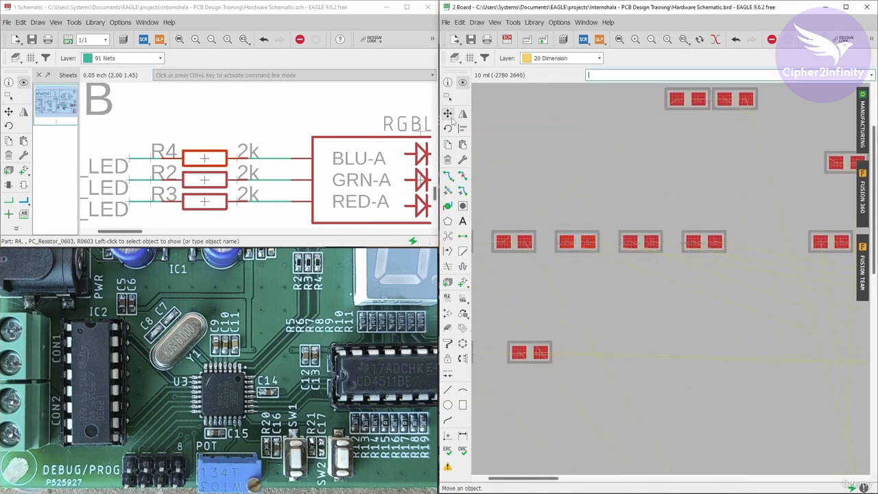
{"action": "left_click", "coordinate": [577, 241]}
{"action": "scroll", "coordinate": [686, 244], "scroll_direction": "down", "scroll_amount": 9}
{"action": "scroll", "coordinate": [735, 243], "scroll_direction": "up", "scroll_amount": 10}
{"action": "right_click", "coordinate": [712, 209]}
{"action": "left_click", "coordinate": [713, 210]}
{"action": "scroll", "coordinate": [746, 244], "scroll_direction": "down", "scroll_amount": 6}
- Locate 2k resistor R2 from the schematic and place it vertically below the RGB LED, left of R4 with room for one resistor between
{"action": "left_click", "coordinate": [361, 89]}
{"action": "left_click", "coordinate": [462, 83]}
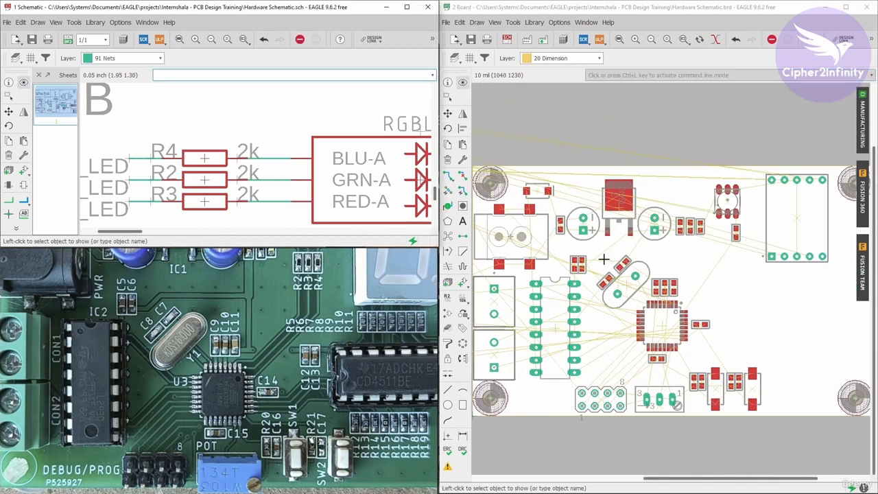
{"action": "left_click", "coordinate": [204, 179]}
{"action": "scroll", "coordinate": [636, 249], "scroll_direction": "down", "scroll_amount": 6}
{"action": "scroll", "coordinate": [589, 234], "scroll_direction": "up", "scroll_amount": 10}
{"action": "left_click", "coordinate": [449, 114]}
{"action": "left_click", "coordinate": [587, 188]}
{"action": "scroll", "coordinate": [591, 193], "scroll_direction": "down", "scroll_amount": 9}
{"action": "scroll", "coordinate": [686, 253], "scroll_direction": "up", "scroll_amount": 6}
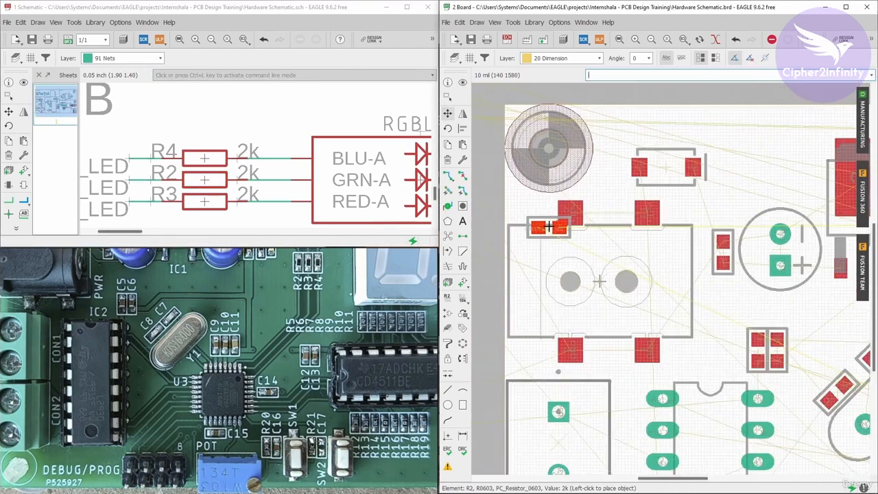
{"action": "scroll", "coordinate": [549, 227], "scroll_direction": "down", "scroll_amount": 5}
{"action": "scroll", "coordinate": [795, 253], "scroll_direction": "up", "scroll_amount": 10}
{"action": "right_click", "coordinate": [708, 225]}
{"action": "left_click", "coordinate": [637, 210]}
{"action": "scroll", "coordinate": [720, 249], "scroll_direction": "down", "scroll_amount": 2}
- Locate 2k resistor R3 from the schematic and place it vertically between R2 and R4, below the RGB LED
{"action": "left_click", "coordinate": [462, 83]}
{"action": "left_click", "coordinate": [204, 201]}
{"action": "scroll", "coordinate": [737, 277], "scroll_direction": "down", "scroll_amount": 11}
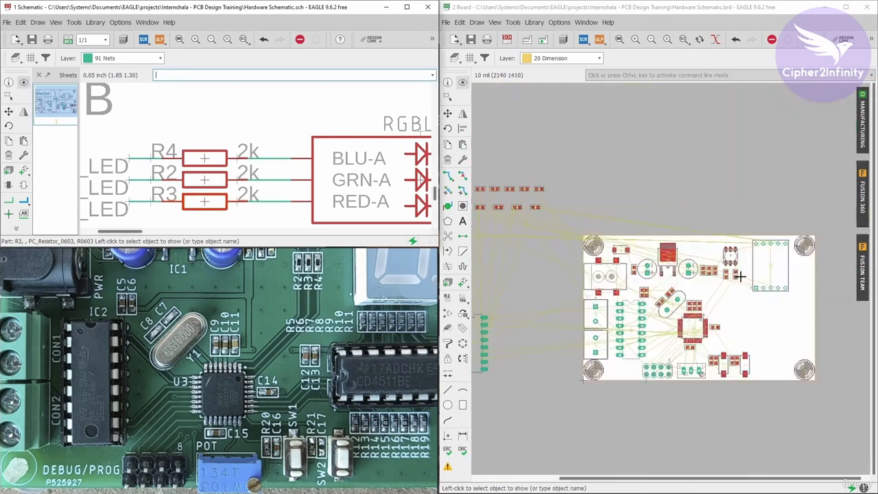
{"action": "scroll", "coordinate": [509, 223], "scroll_direction": "up", "scroll_amount": 8}
{"action": "left_click", "coordinate": [448, 114]}
{"action": "left_click", "coordinate": [536, 231]}
{"action": "scroll", "coordinate": [541, 231], "scroll_direction": "down", "scroll_amount": 9}
{"action": "scroll", "coordinate": [727, 262], "scroll_direction": "up", "scroll_amount": 12}
{"action": "right_click", "coordinate": [760, 242]}
{"action": "left_click", "coordinate": [766, 237]}
{"action": "scroll", "coordinate": [747, 275], "scroll_direction": "down", "scroll_amount": 3}
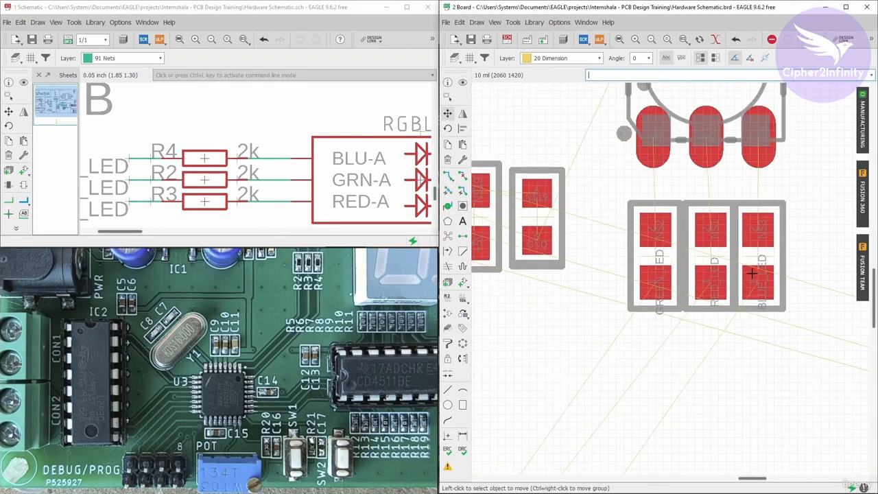
- Compare the placement around the RGB LED, its three resistors and the microcontroller with the reference board photo
{"action": "scroll", "coordinate": [751, 273], "scroll_direction": "down", "scroll_amount": 3}
{"action": "scroll", "coordinate": [767, 244], "scroll_direction": "up", "scroll_amount": 1}
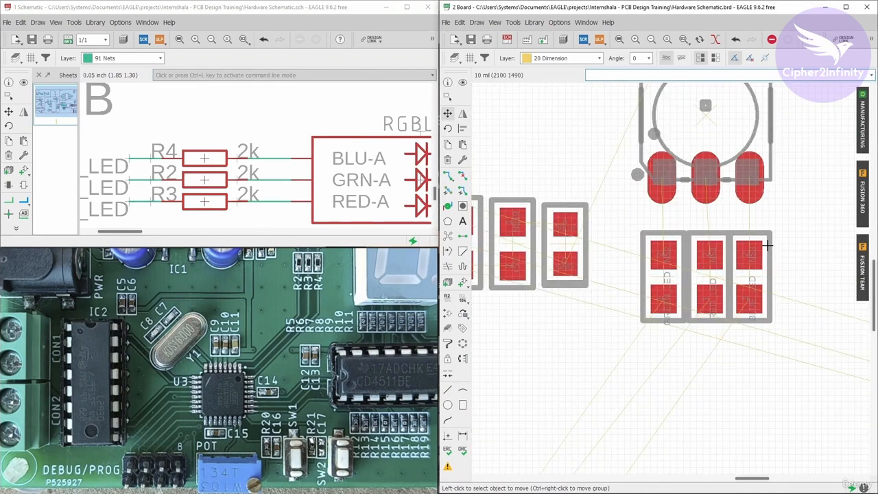
{"action": "scroll", "coordinate": [672, 295], "scroll_direction": "down", "scroll_amount": 2}
{"action": "scroll", "coordinate": [682, 318], "scroll_direction": "down", "scroll_amount": 1}
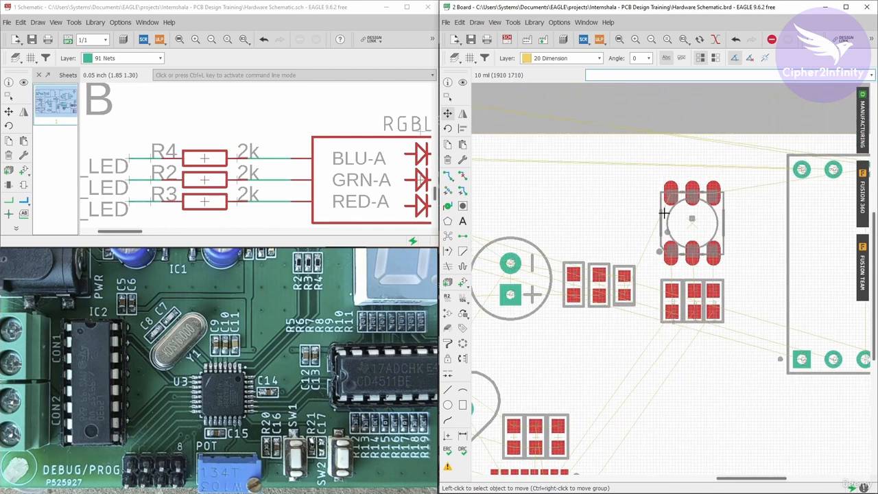
{"action": "scroll", "coordinate": [709, 251], "scroll_direction": "down", "scroll_amount": 1}
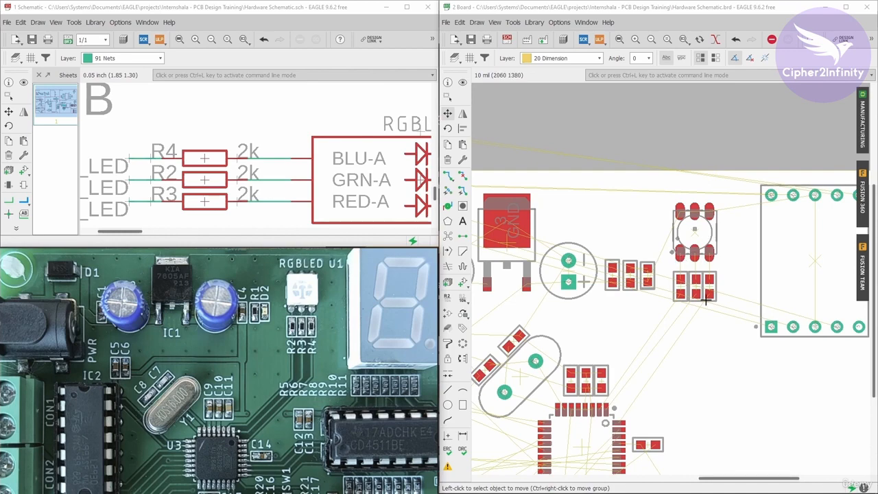
{"action": "scroll", "coordinate": [703, 273], "scroll_direction": "down", "scroll_amount": 5}
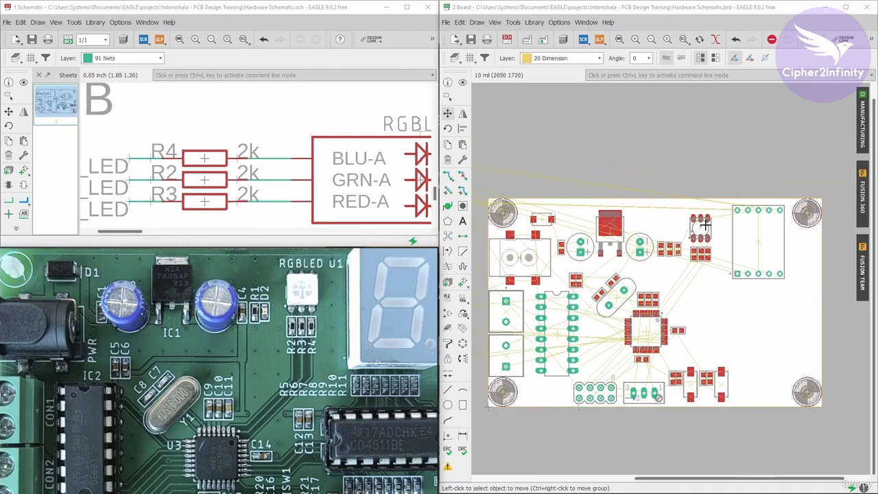
{"action": "scroll", "coordinate": [676, 300], "scroll_direction": "up", "scroll_amount": 8}
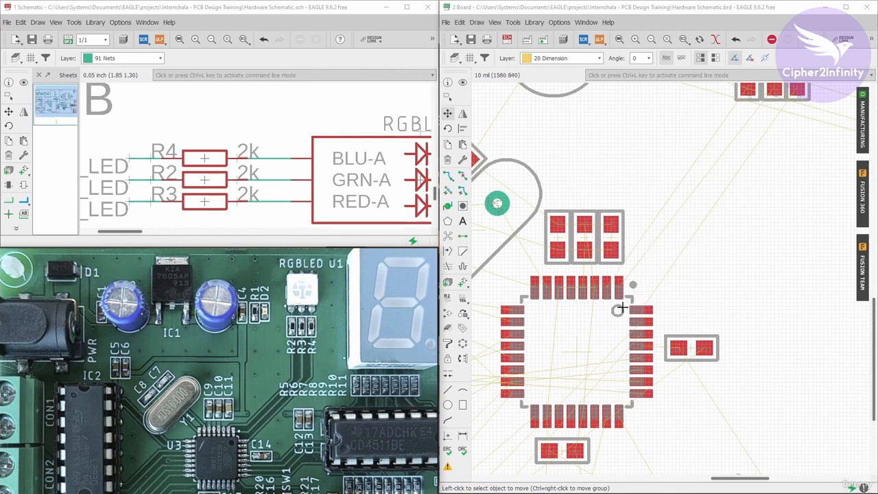
{"action": "scroll", "coordinate": [620, 310], "scroll_direction": "down", "scroll_amount": 1}
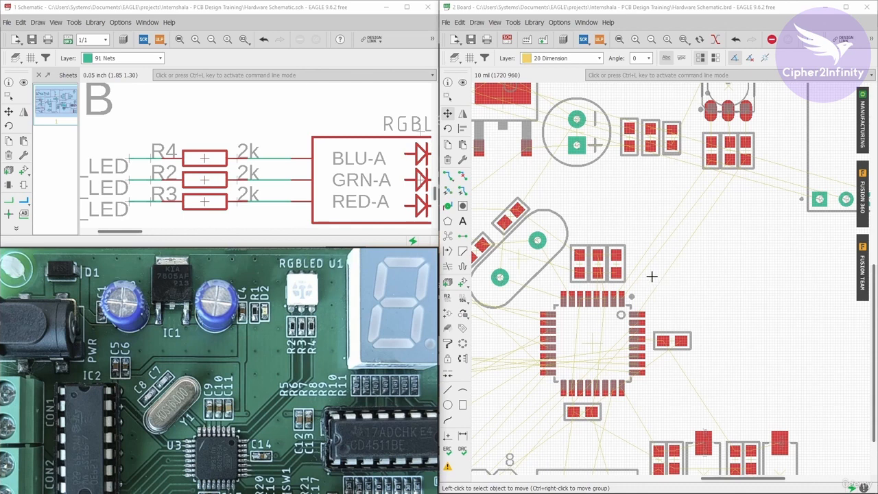
{"action": "scroll", "coordinate": [648, 288], "scroll_direction": "down", "scroll_amount": 3}
{"action": "scroll", "coordinate": [639, 251], "scroll_direction": "up", "scroll_amount": 2}
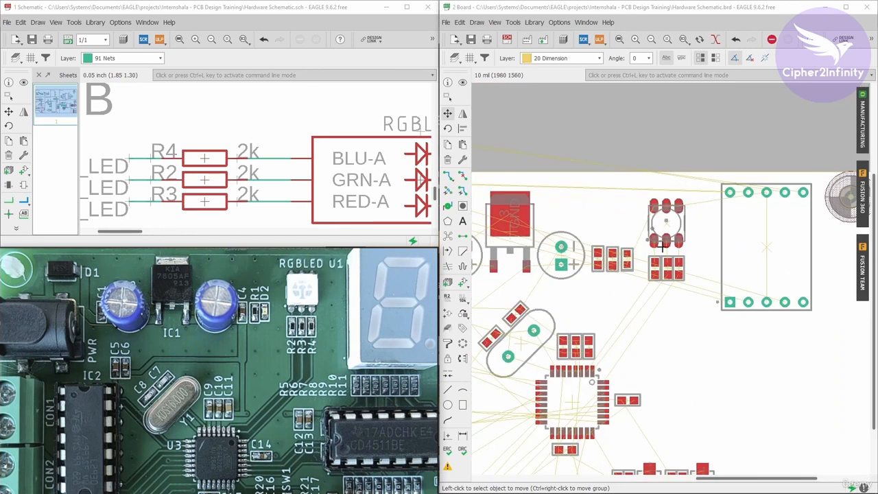